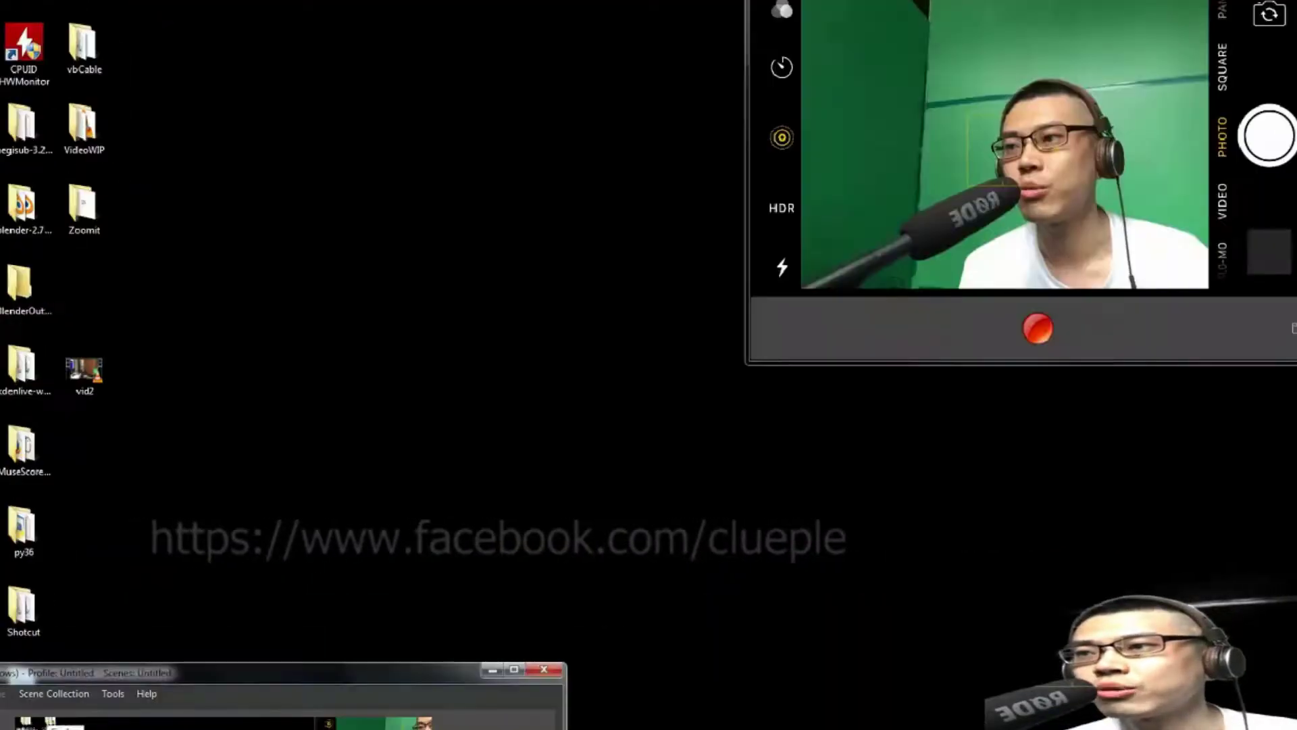
Open a private Firefox window and search the web for "shotcut video editor".
right_click(66, 728)
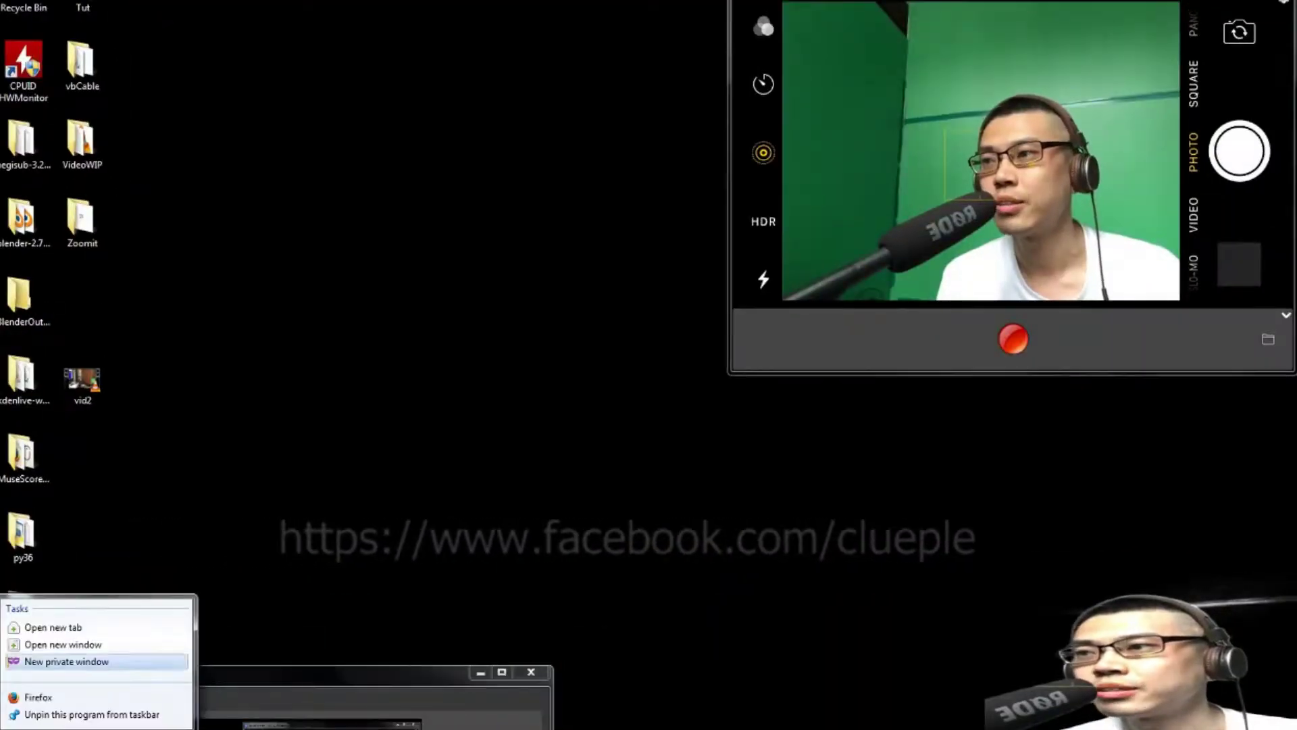
left_click(99, 660)
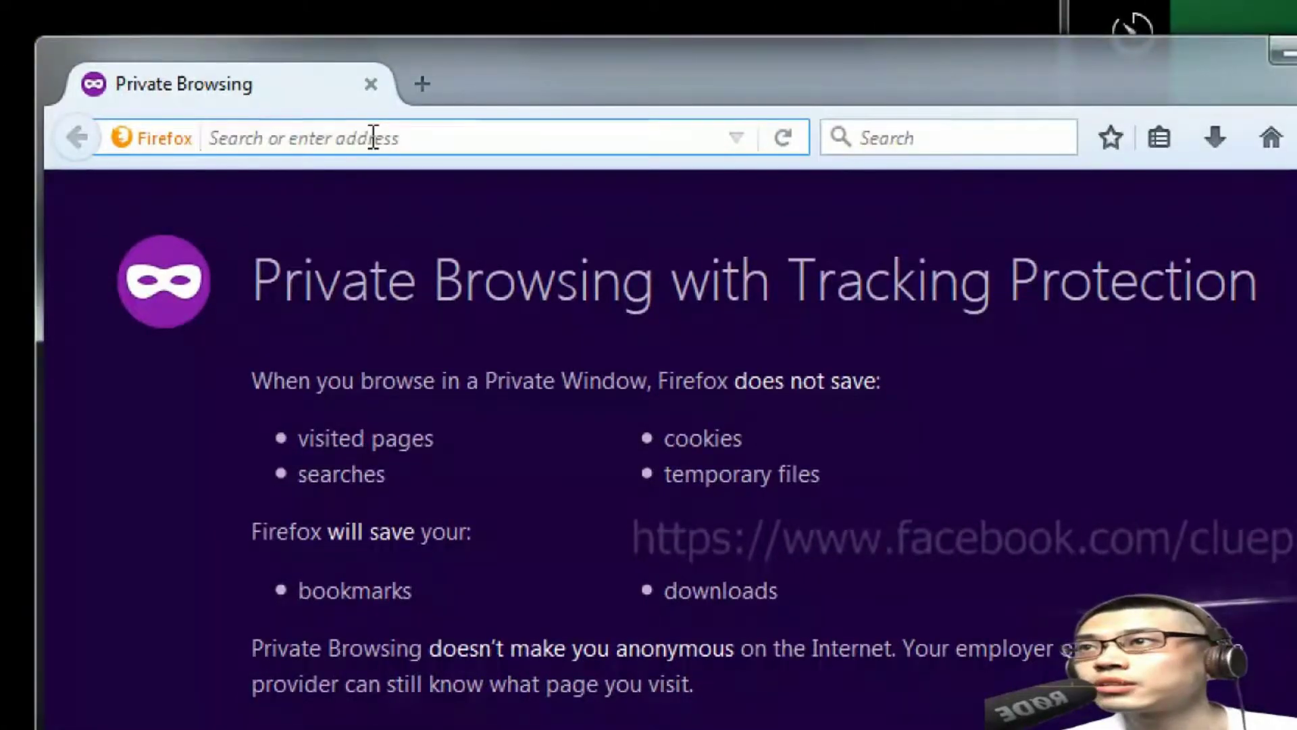
type("shotcut video ed")
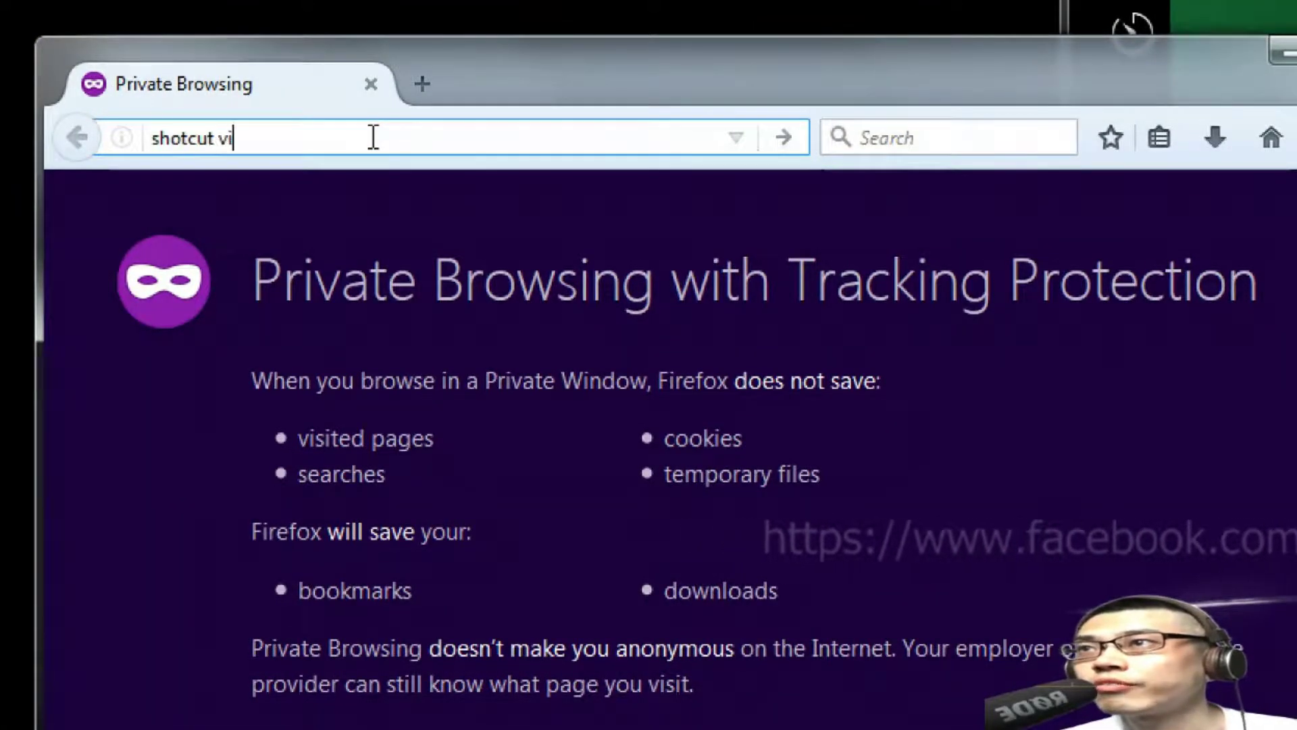
type("itor")
key("Return")
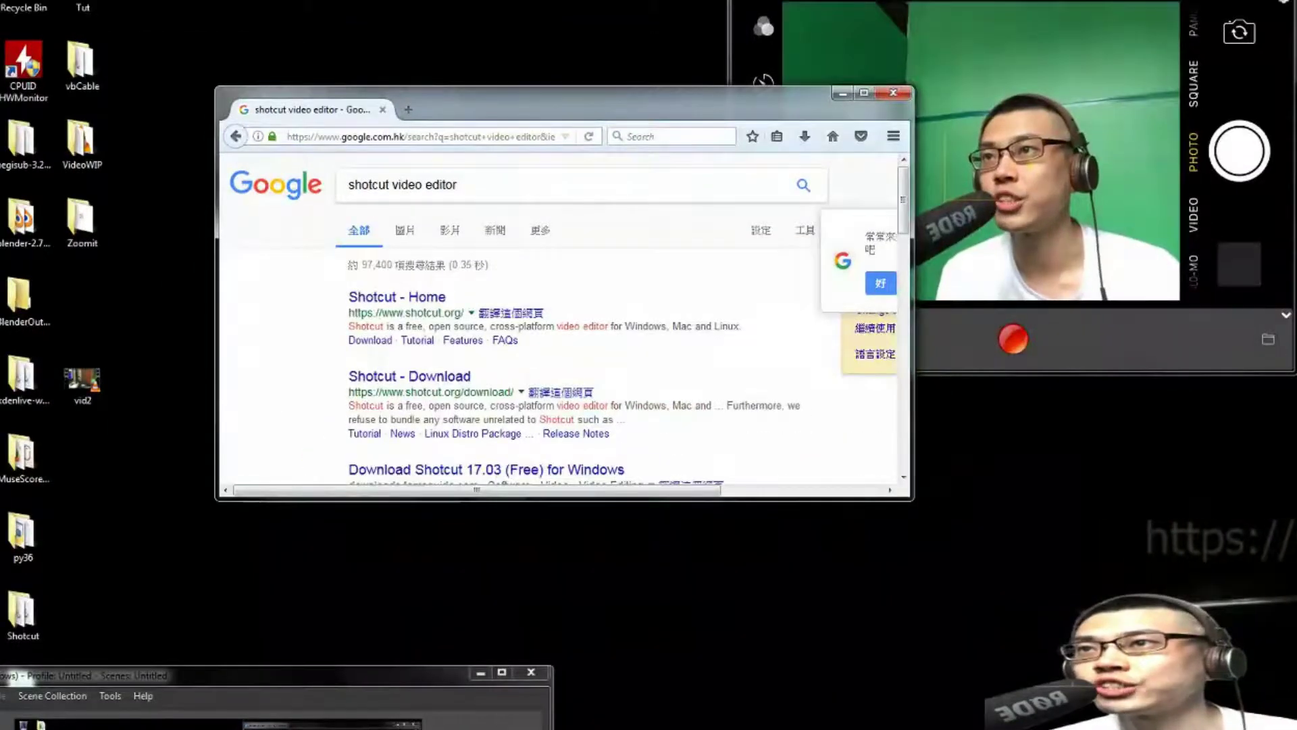
Open the Shotcut home page from the search results, go to its download page, and uncover the page by moving the OBS window away.
left_click(397, 296)
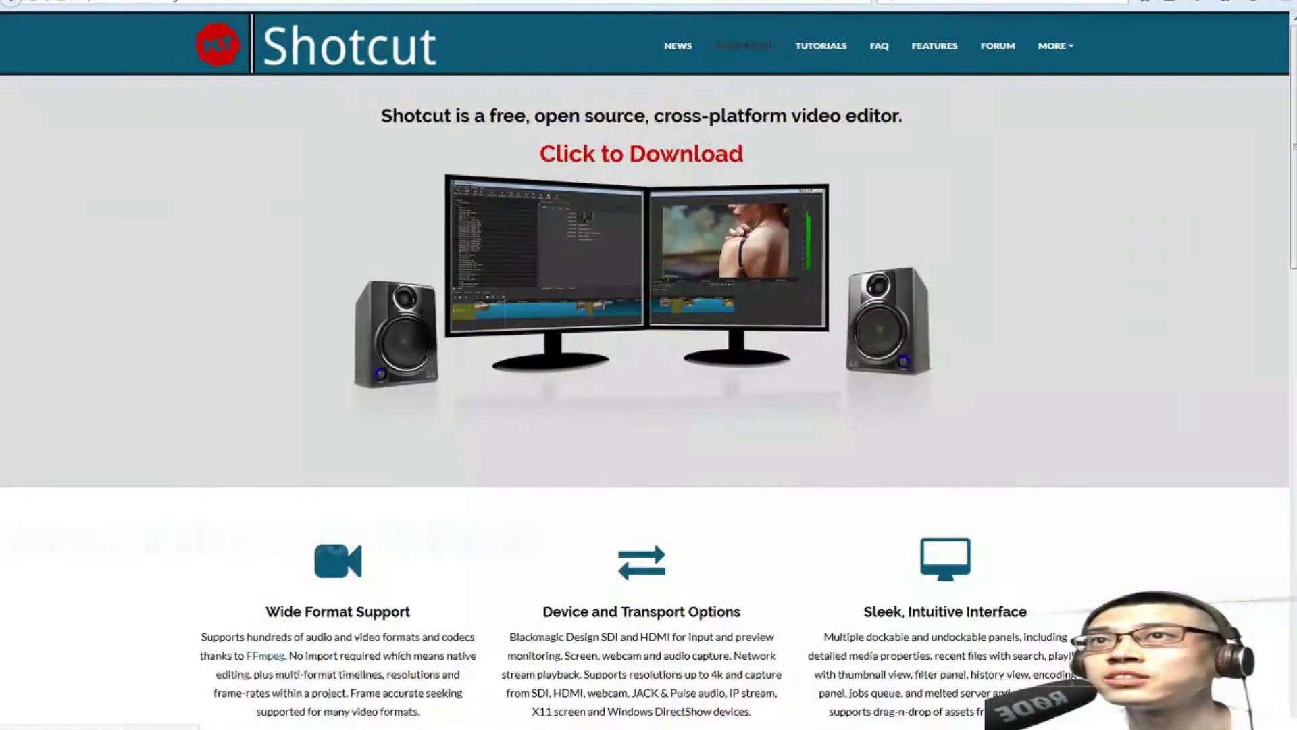
left_click(763, 65)
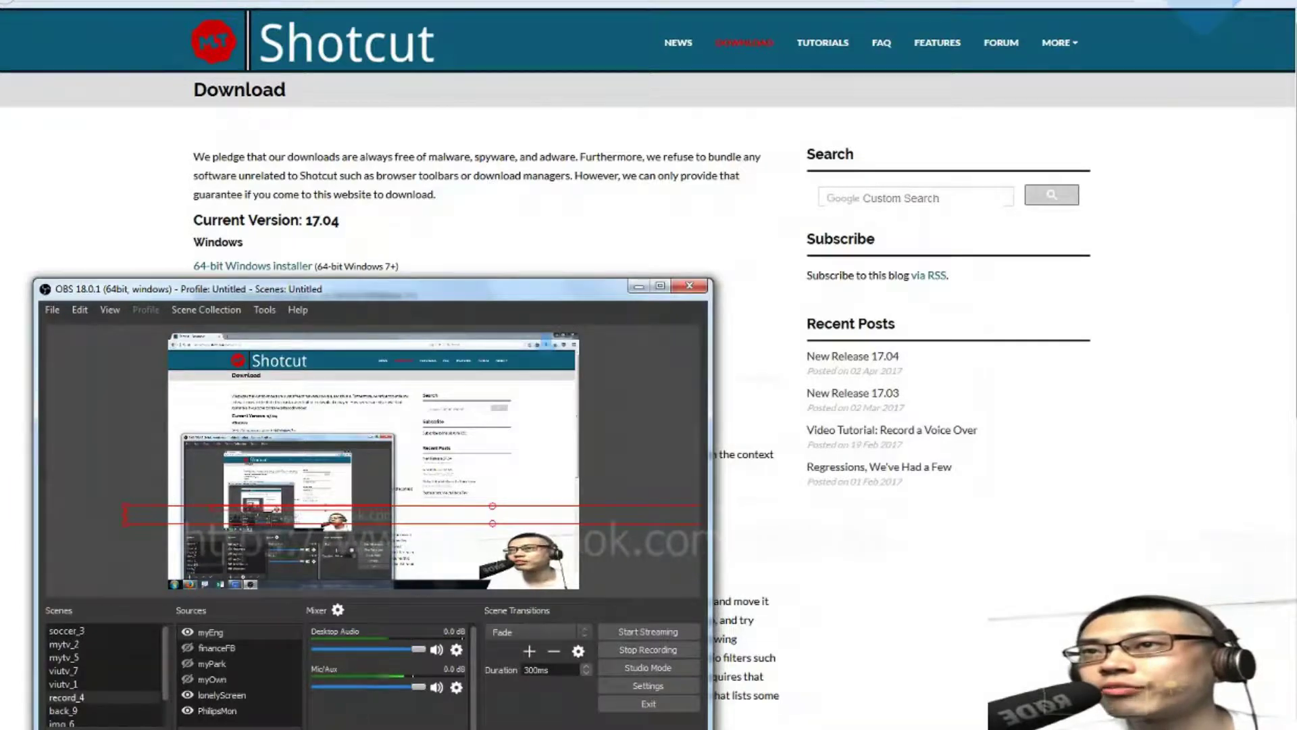
left_click_drag(365, 288, 168, 715)
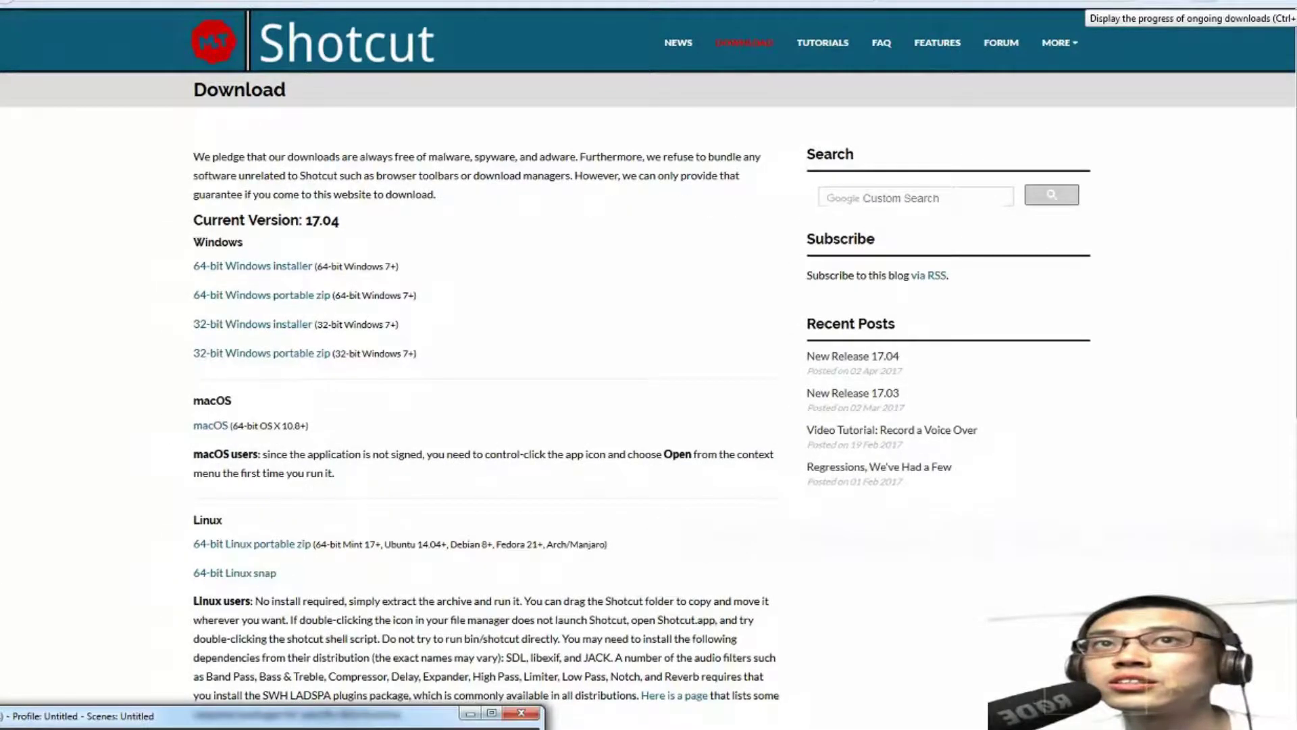
Locate the downloaded shotcut-win64-170402.zip from the browser's download list and paste a copy of it onto the desktop.
left_click(1144, 32)
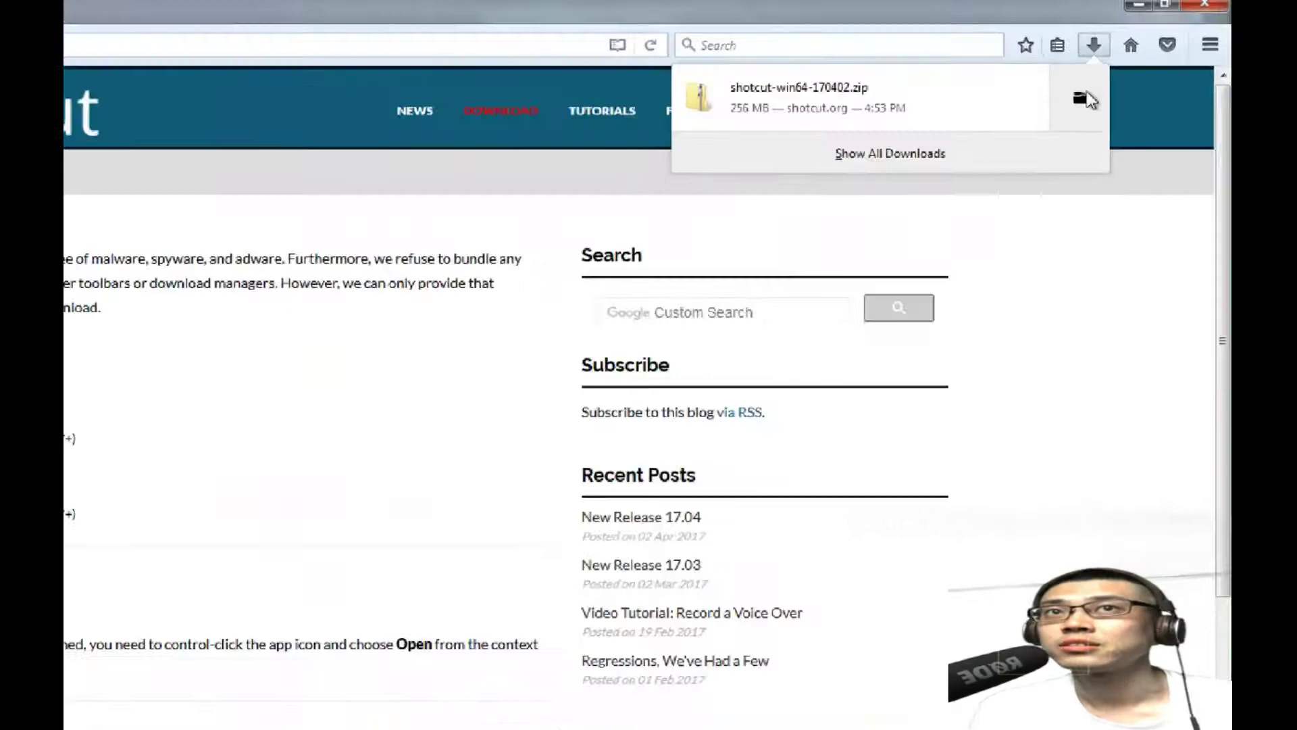
left_click(1191, 32)
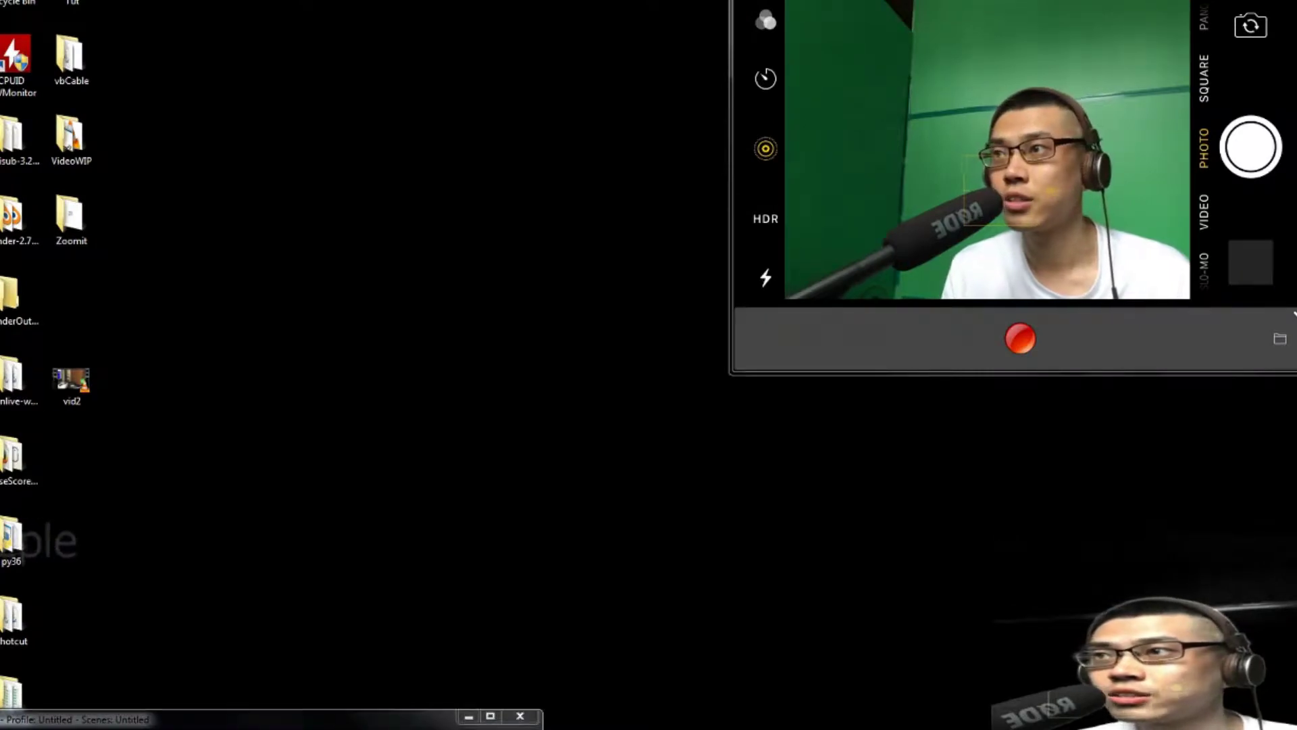
key("ctrl+v")
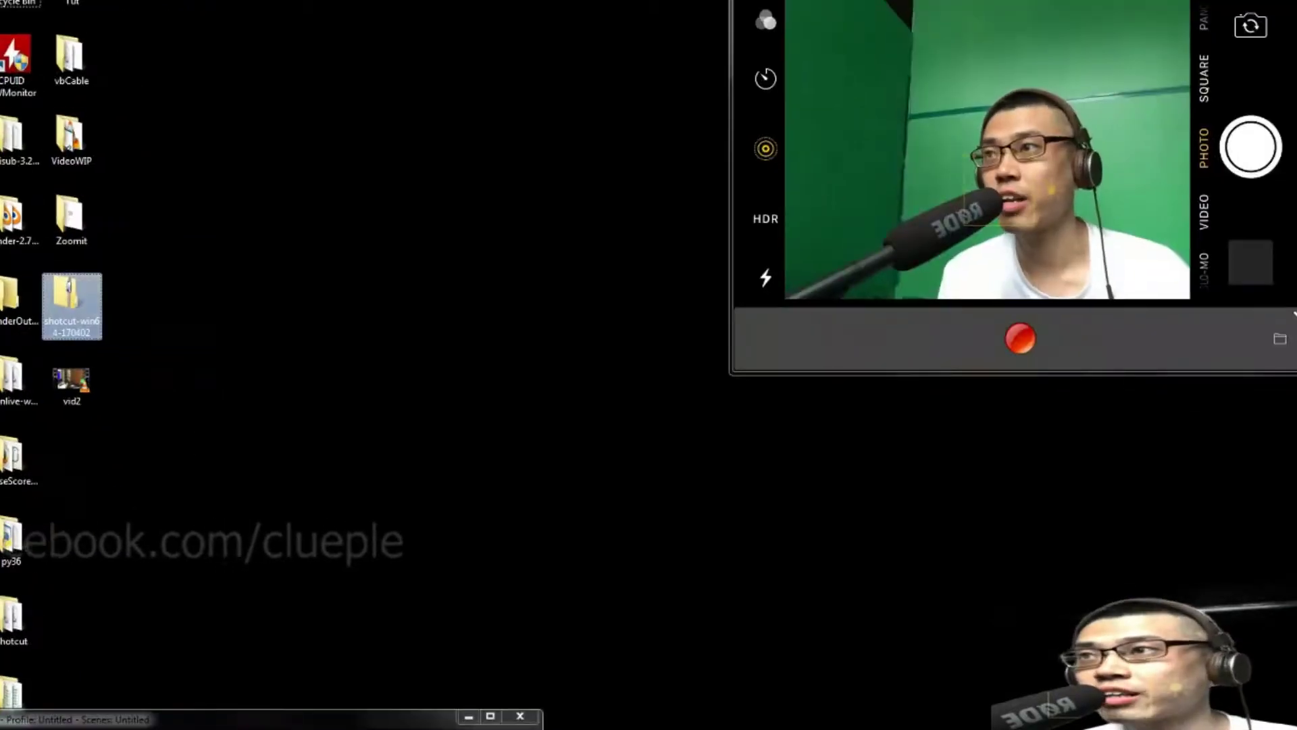
Extract the shotcut-win64-170402 archive into the desktop folder C:\Users\Python\Desktop\shotcut-win64-170402.
right_click(68, 302)
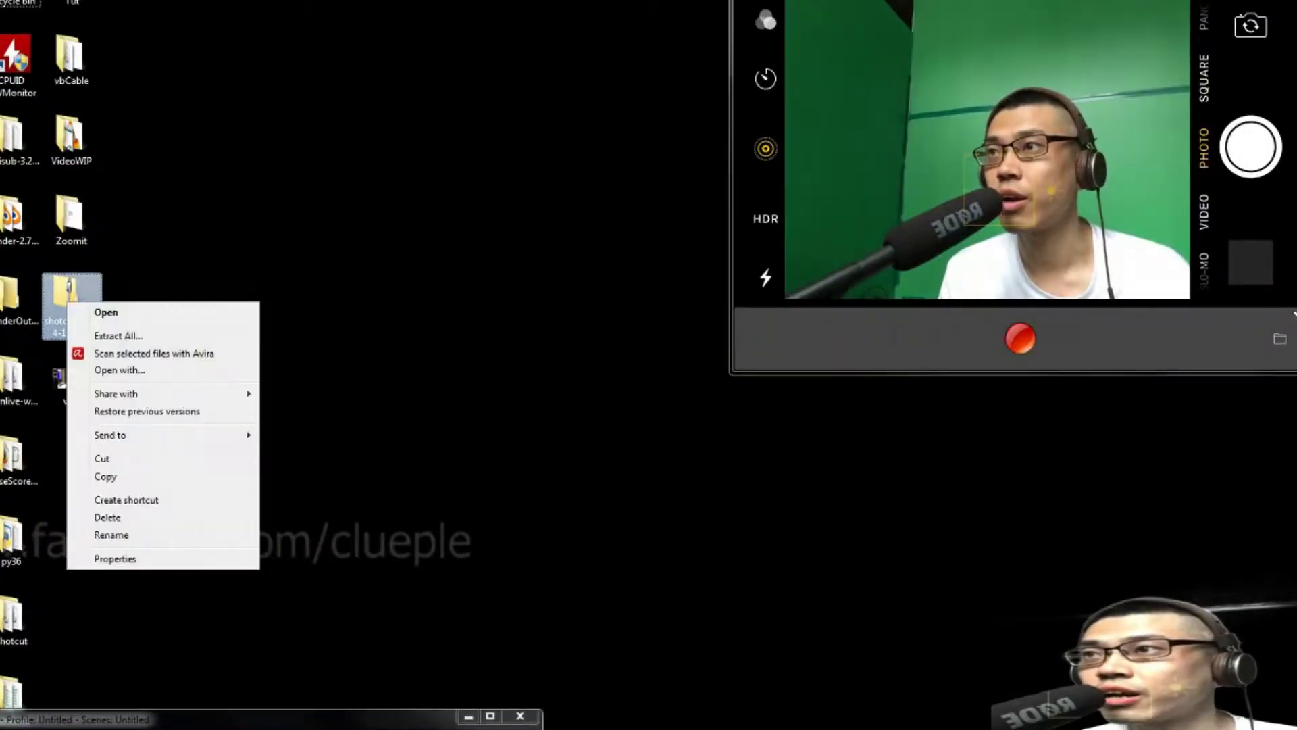
left_click(118, 335)
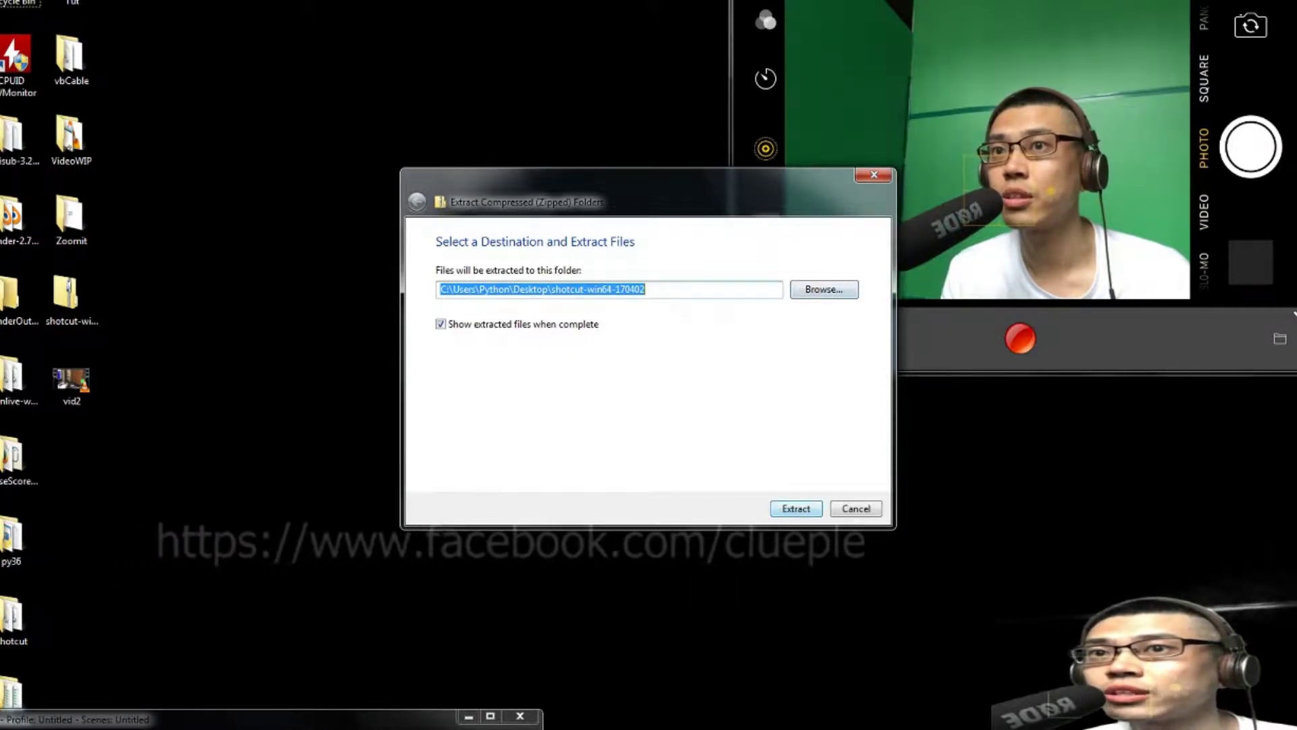
key("Return")
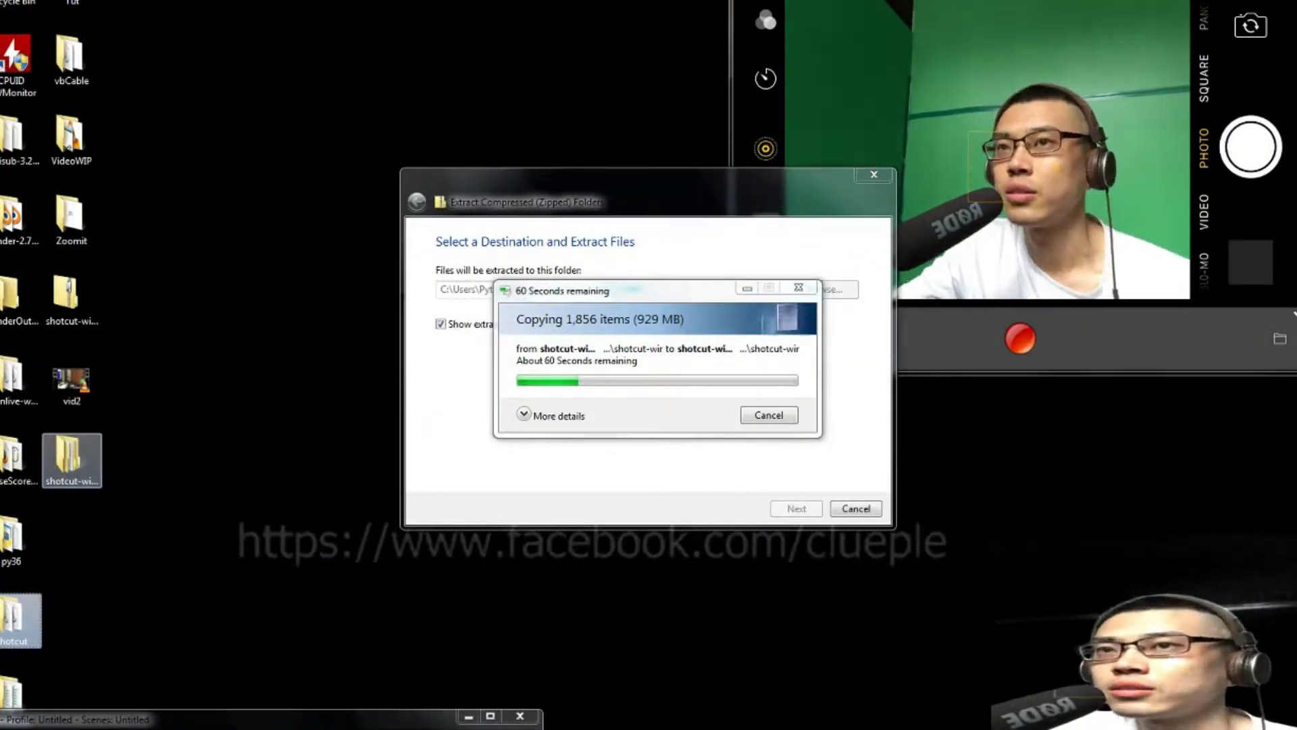
Delete the shotcut-win64-170402 zip archive from the desktop.
mouse_move(298, 717)
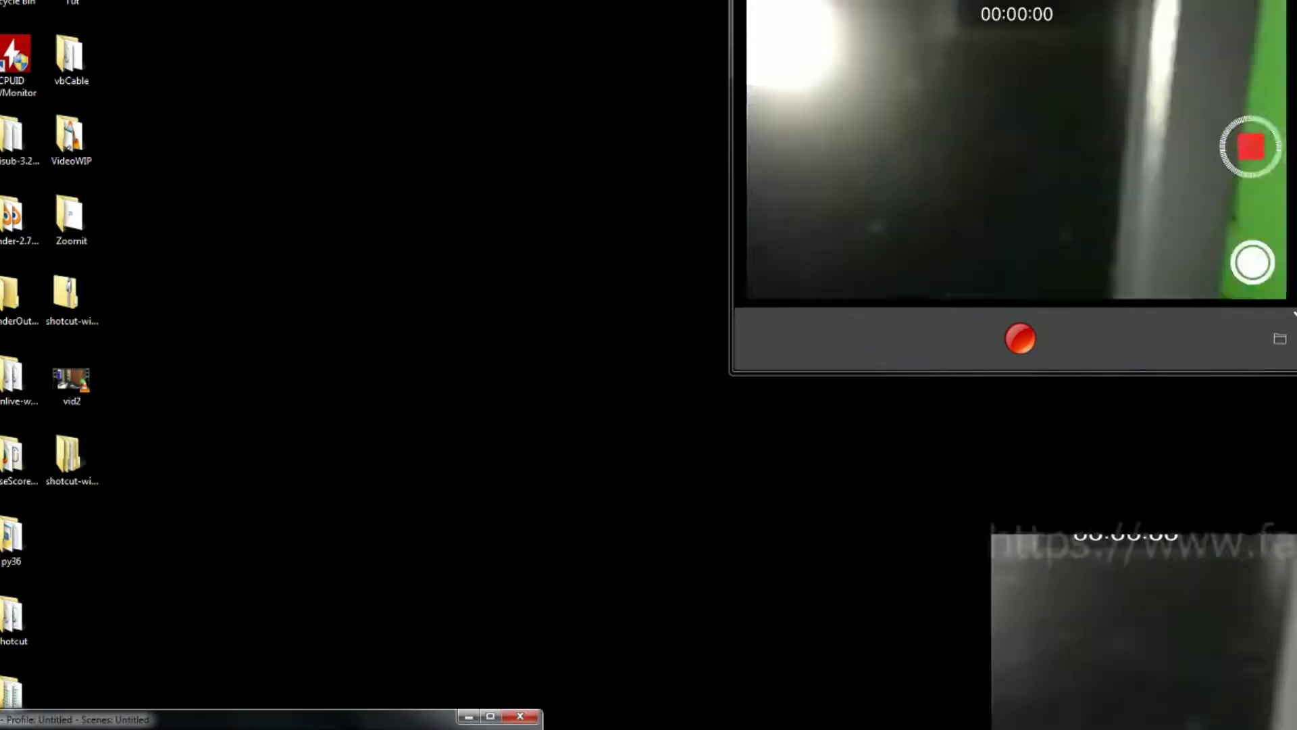
left_click_drag(298, 717, 279, 692)
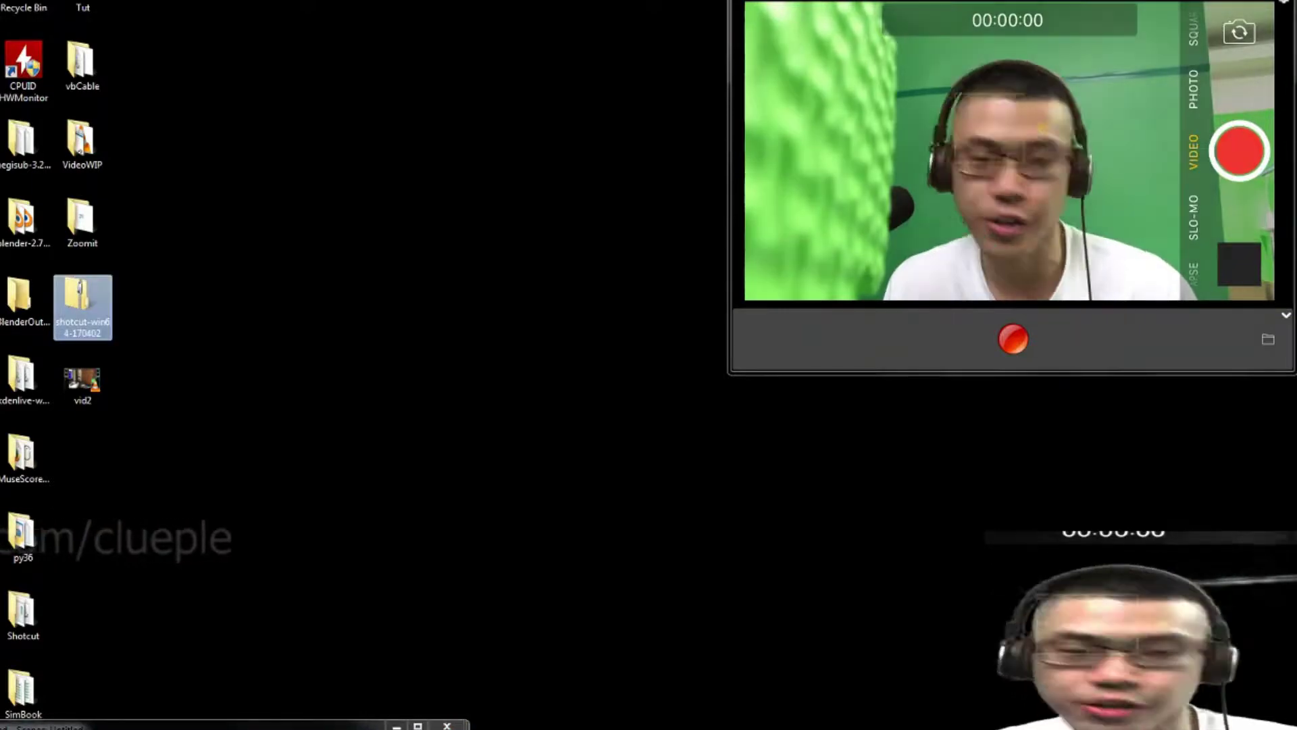
key("Delete")
key("Return")
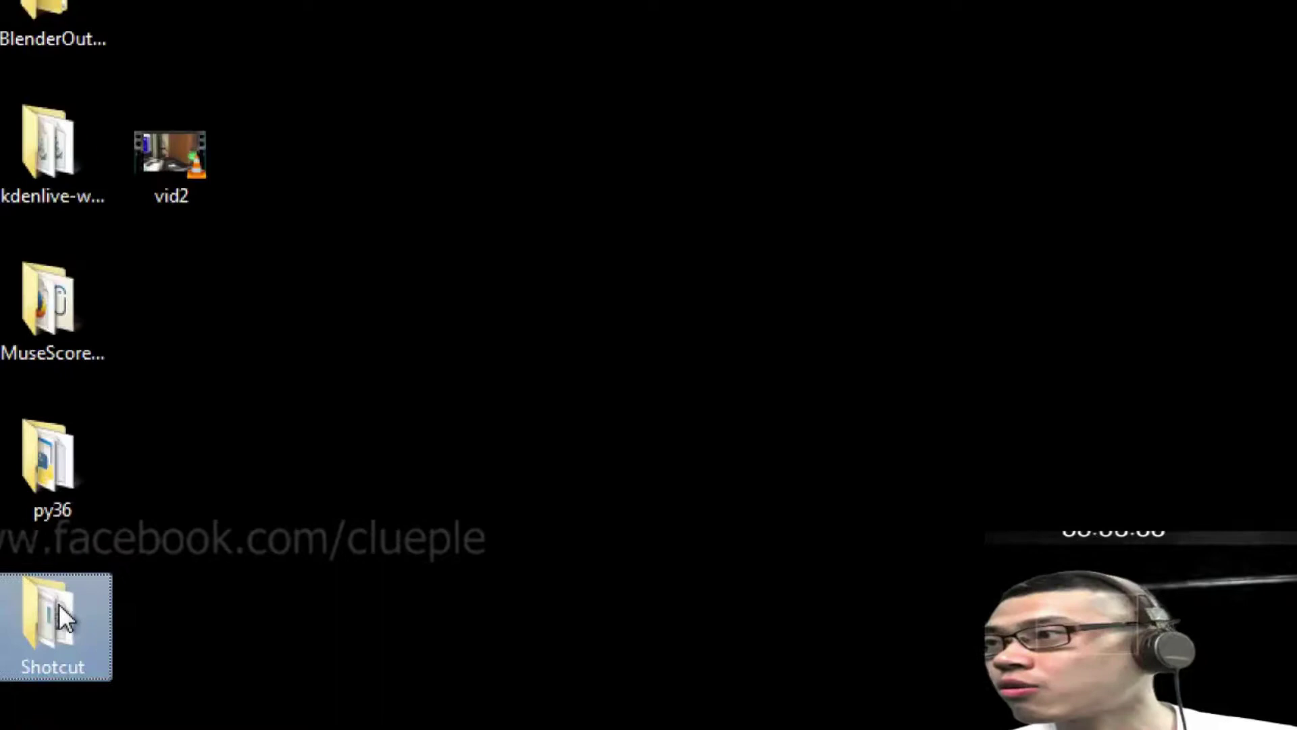
Launch the shotcut application from the Shotcut folder on the desktop and allow it to run.
double_click(25, 615)
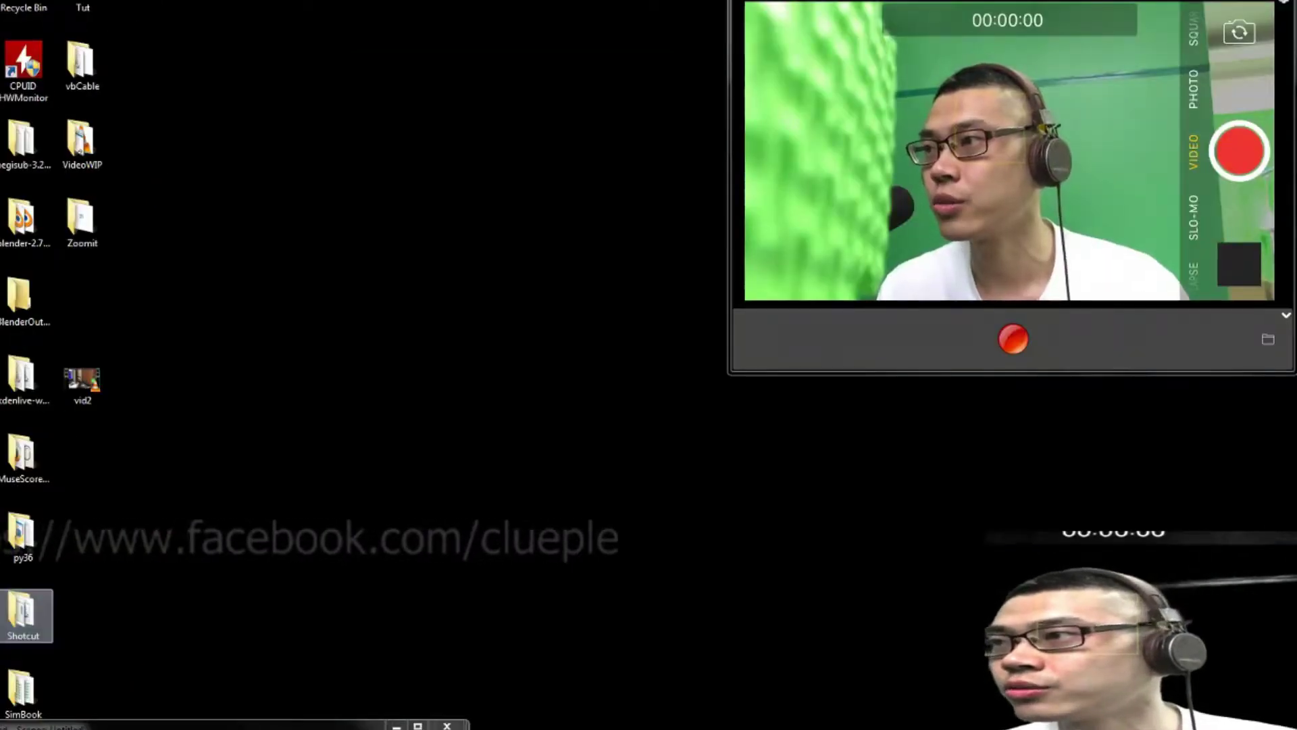
scroll(203, 514, "down", 20)
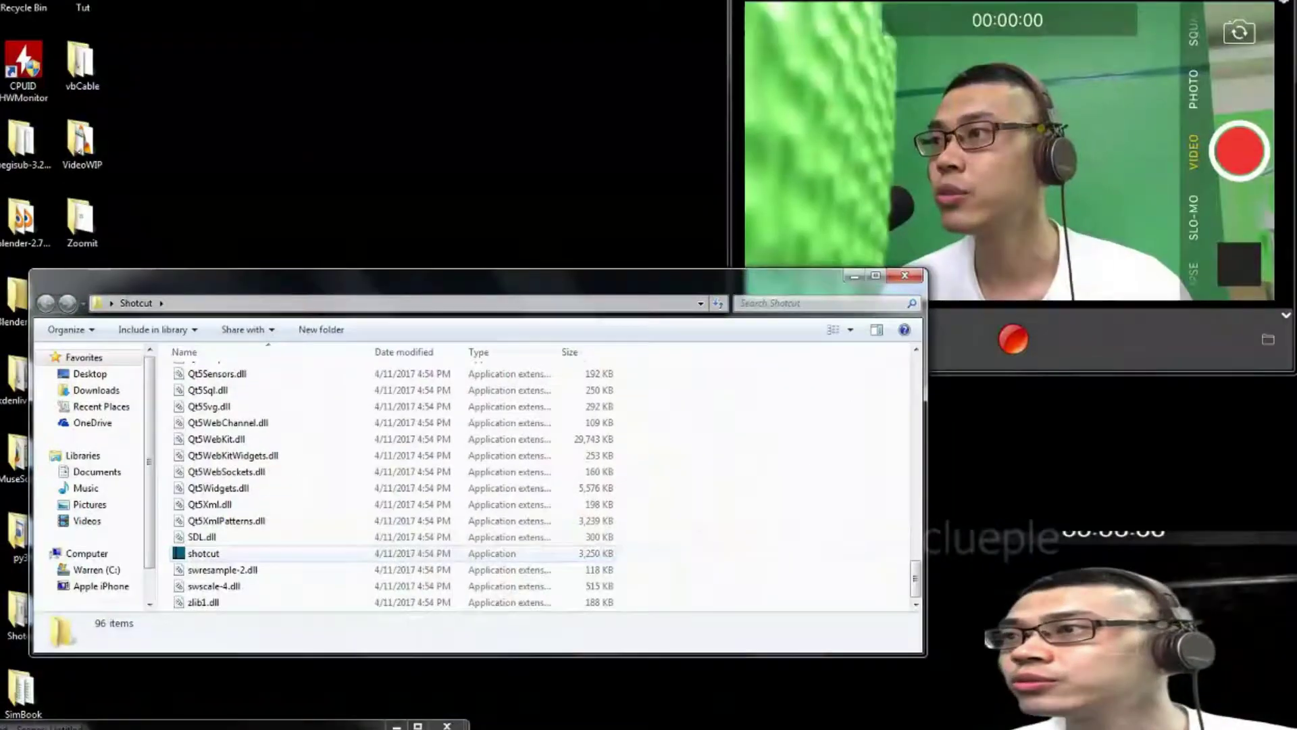
double_click(202, 550)
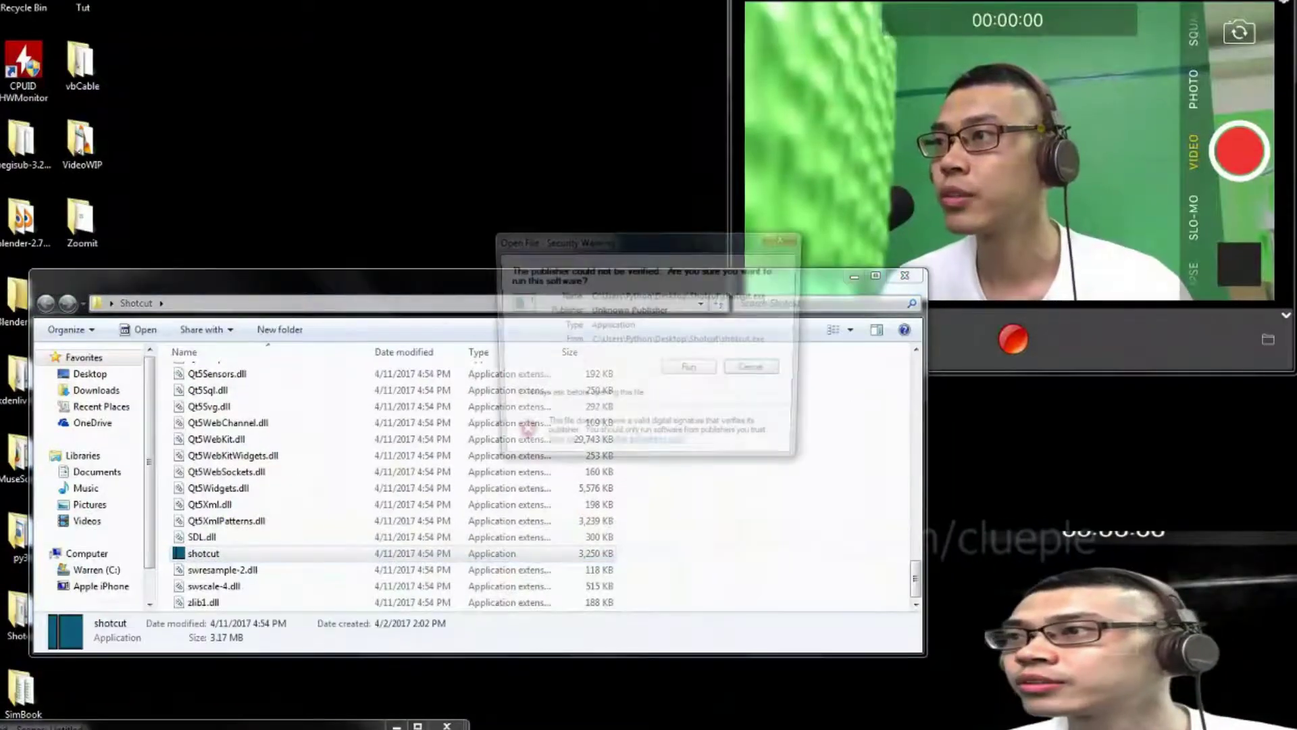
left_click(691, 370)
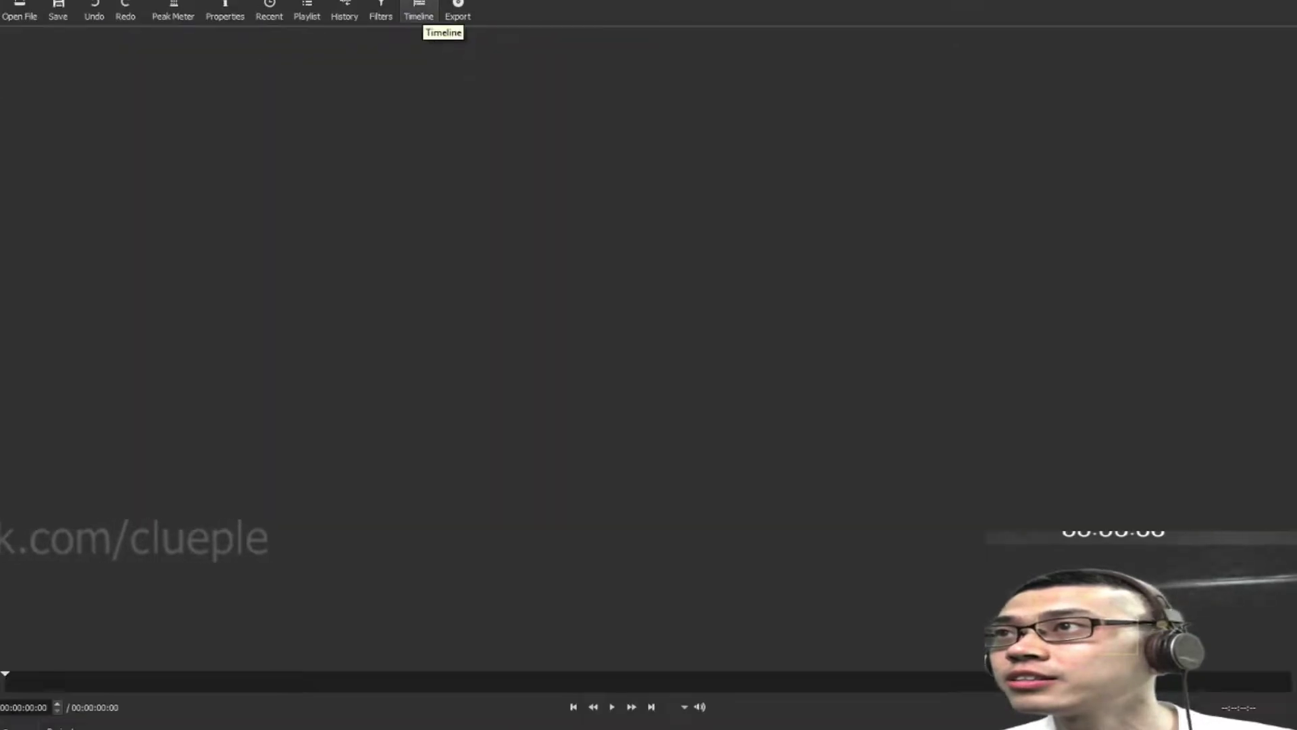
Turn on the timeline display in Shotcut, and restart the program from its folder, allowing it to run.
left_click(420, 10)
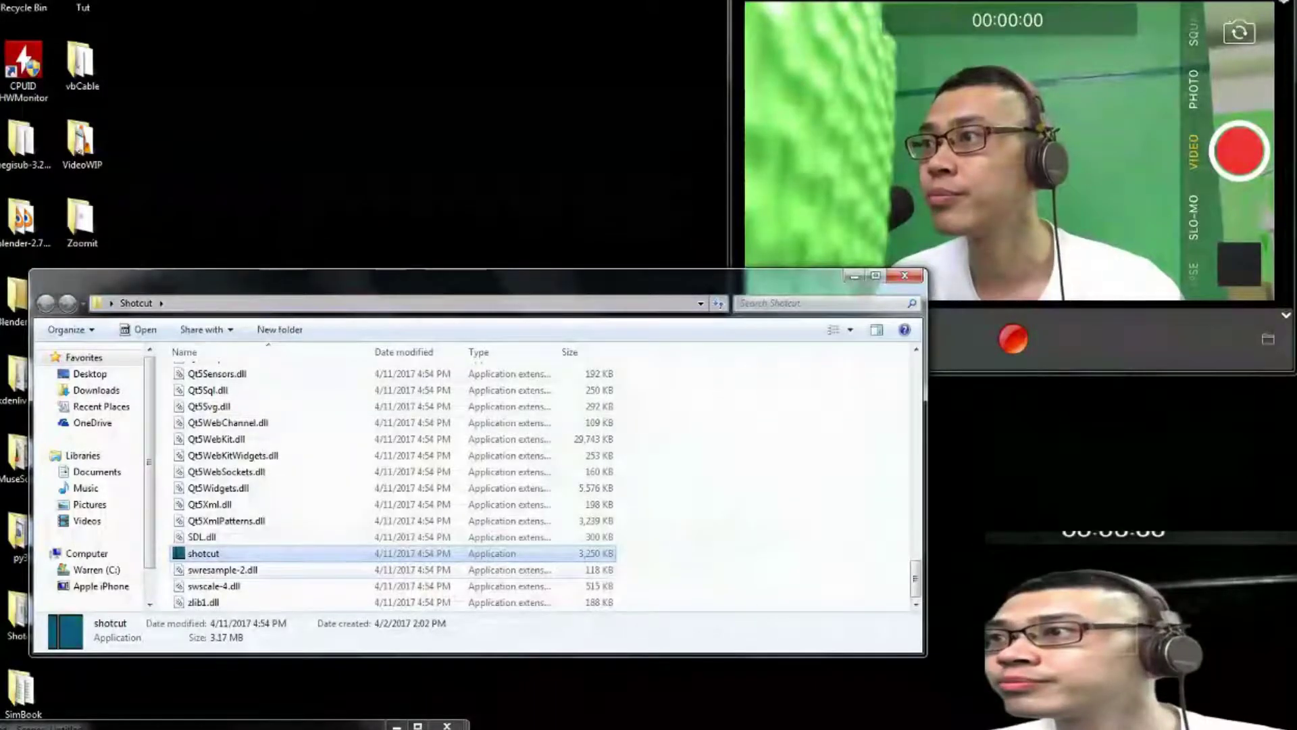
key("Return")
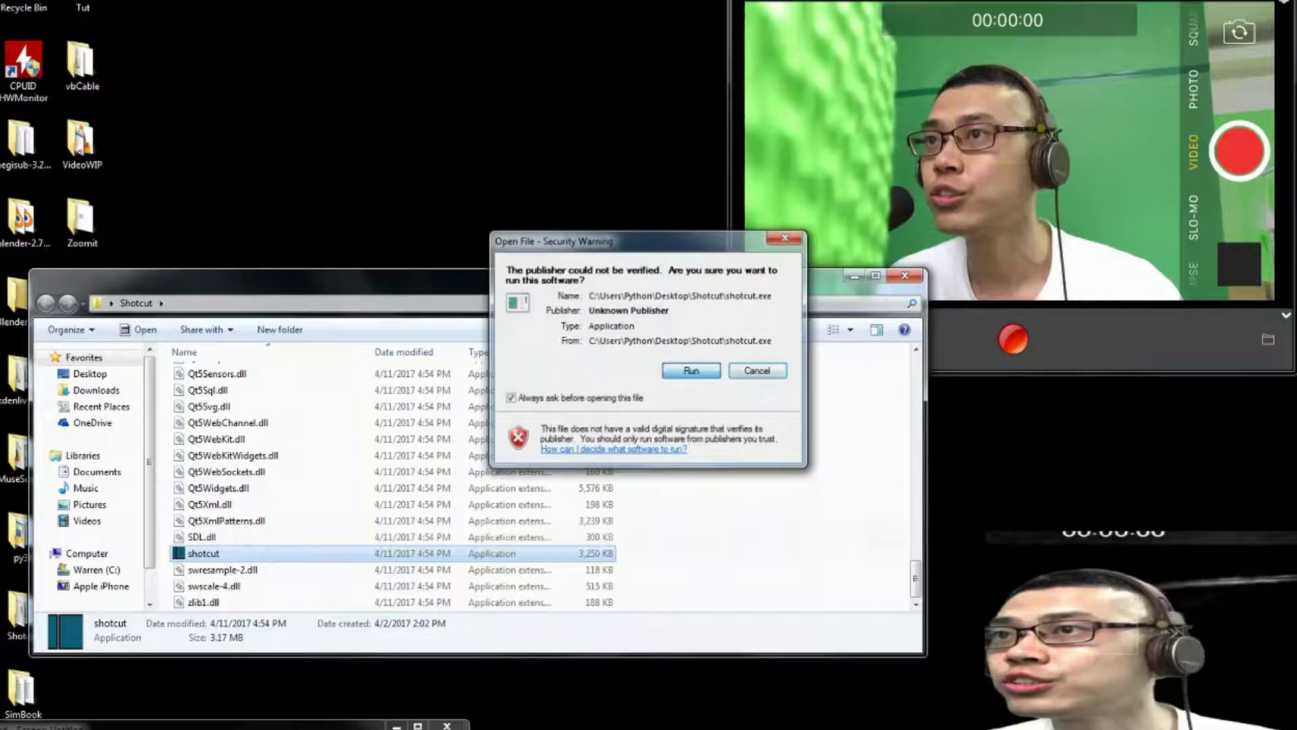
key("Return")
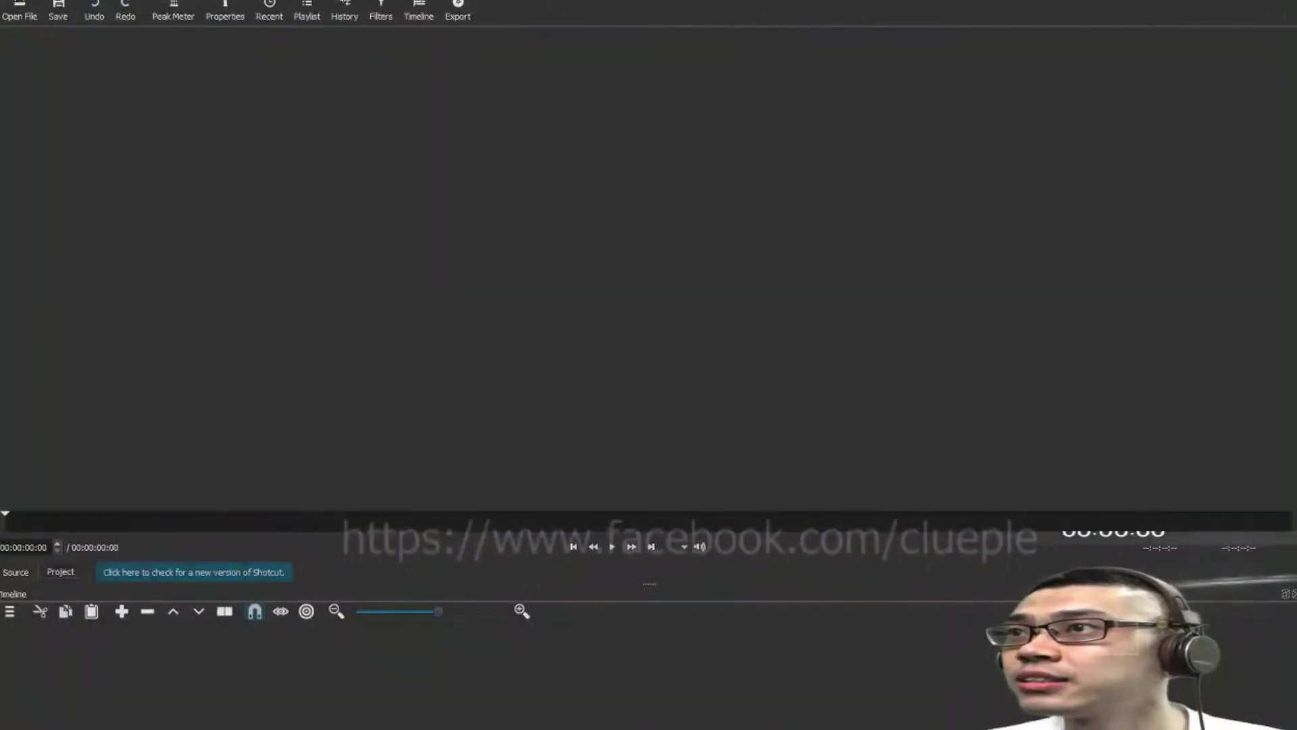
Try opening vid2 from the desktop and appending it to the timeline, and undo the append.
key("ctrl+o")
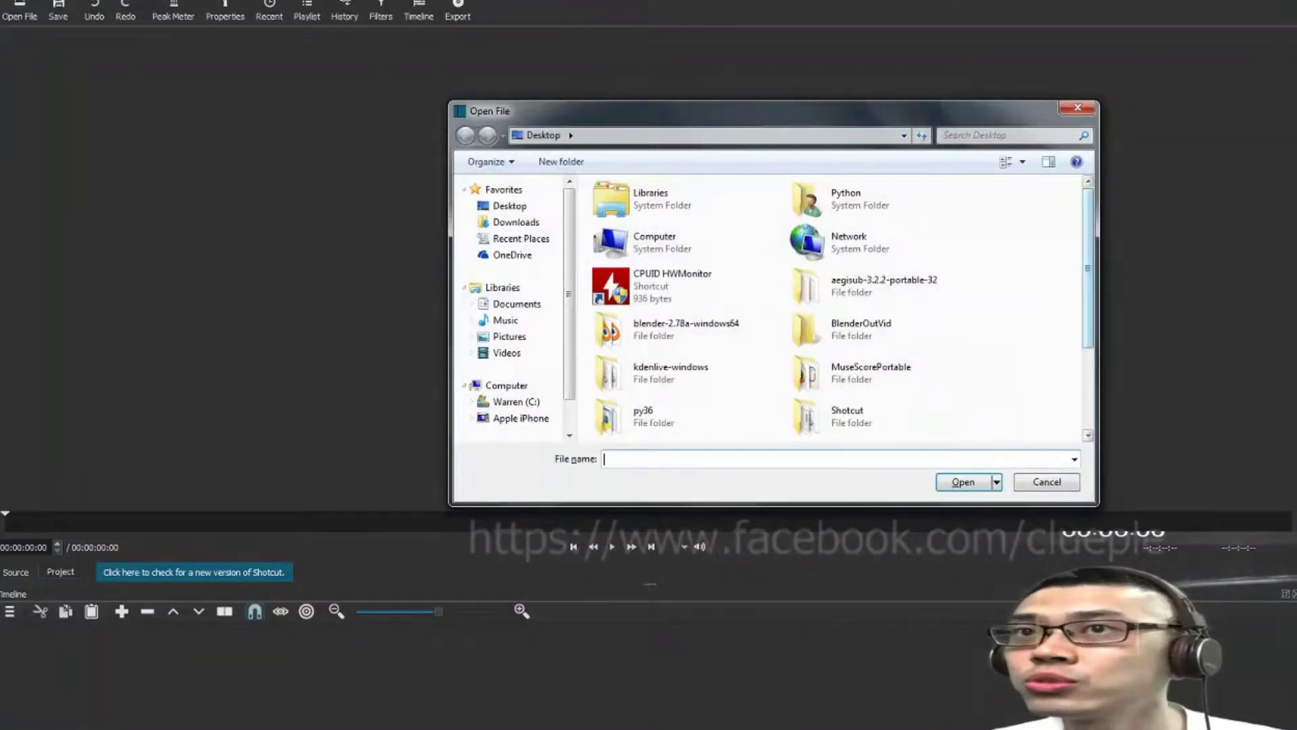
scroll(837, 304, "down", 3)
double_click(838, 422)
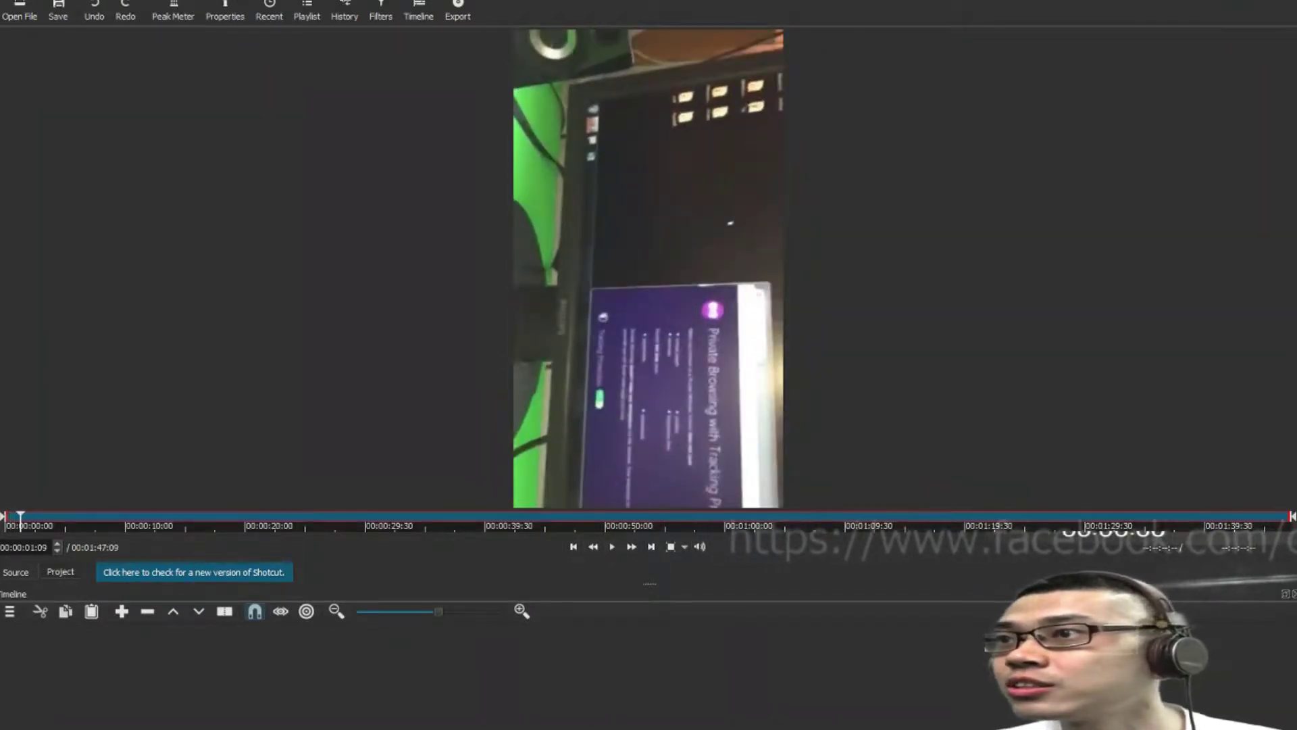
key("c")
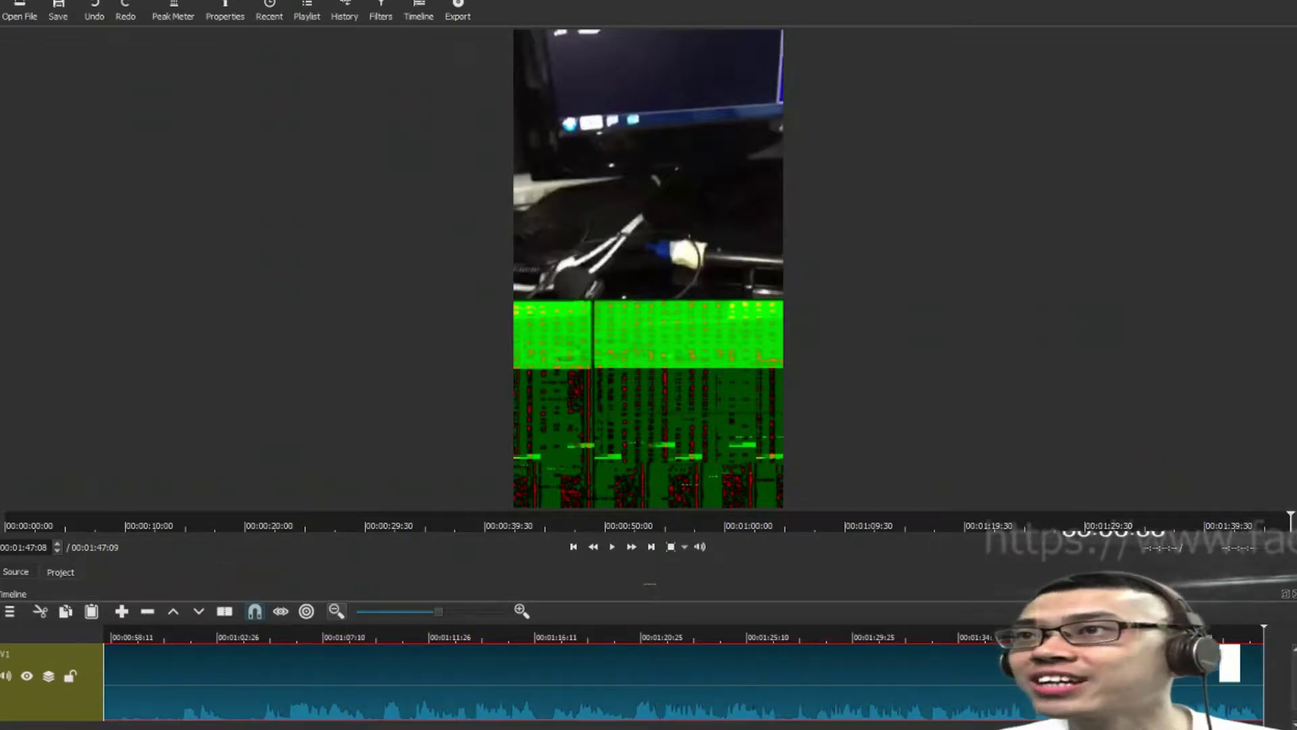
key("ctrl+z")
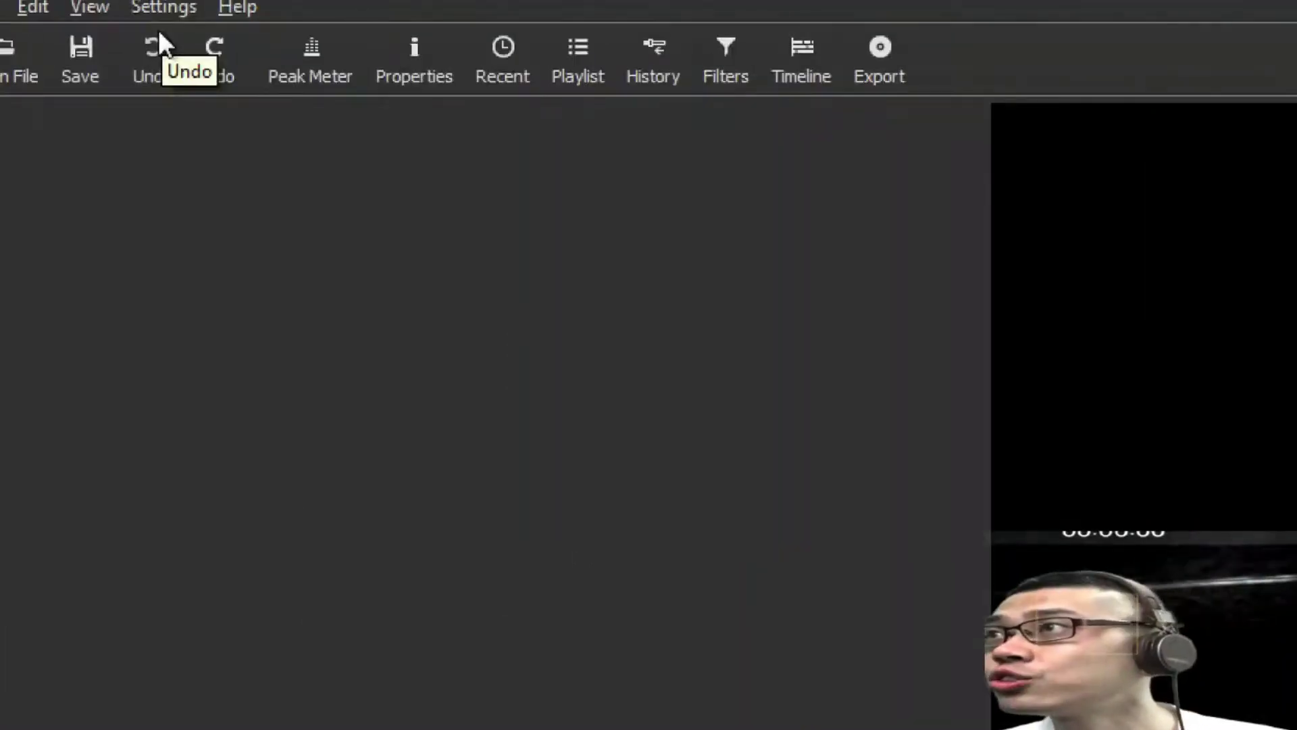
Set the project's video mode to HD 1080p 30 fps.
left_click(164, 11)
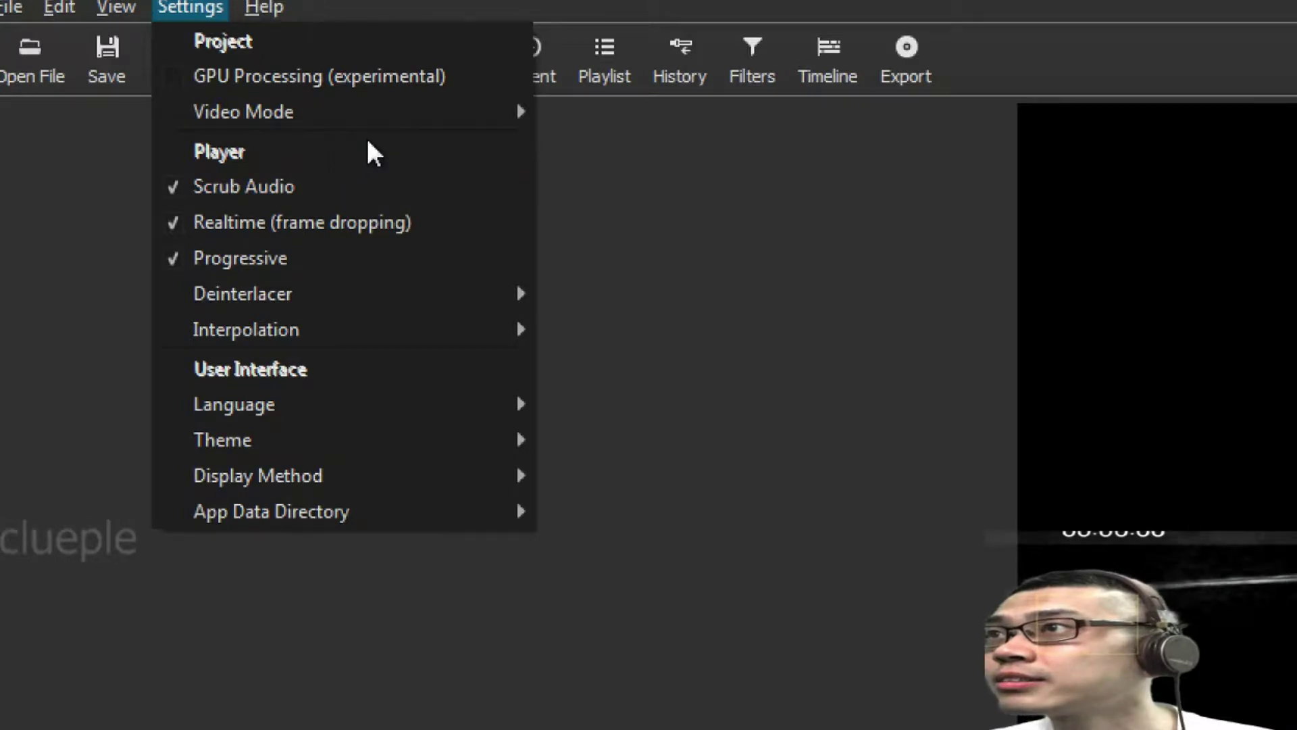
mouse_move(473, 111)
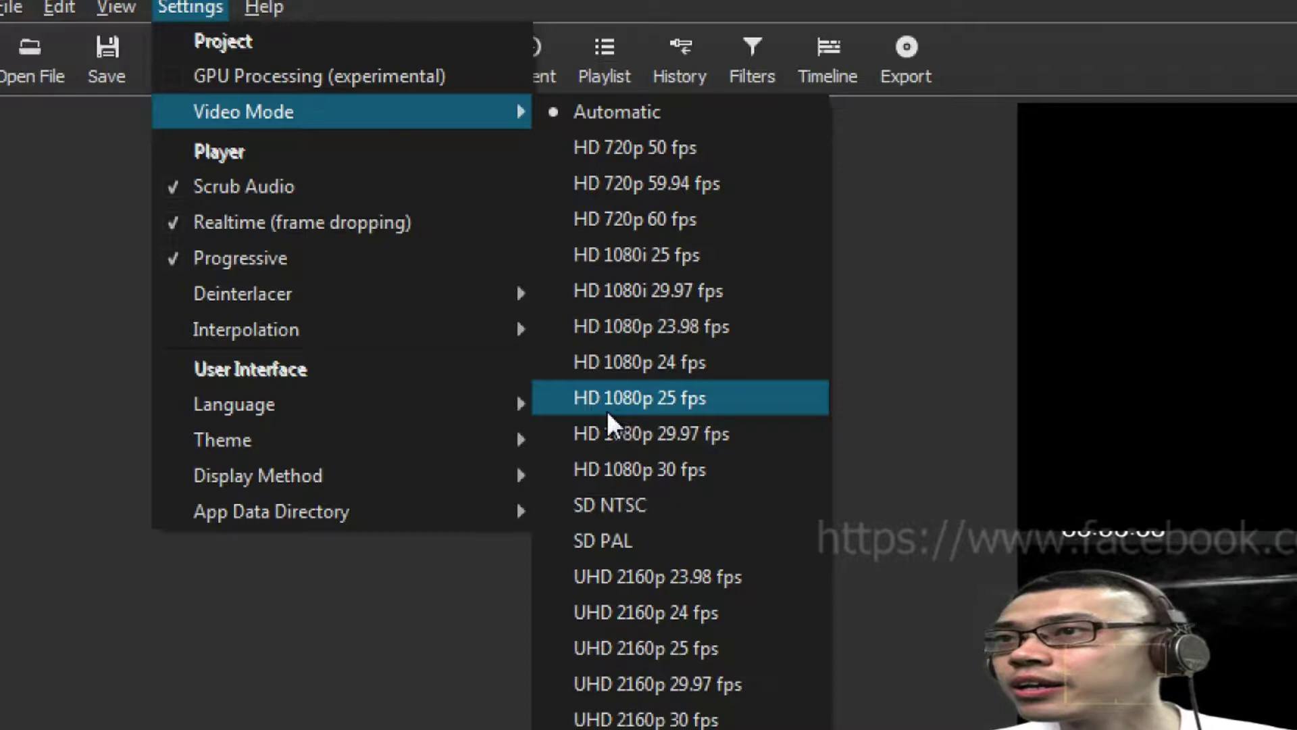
left_click(620, 462)
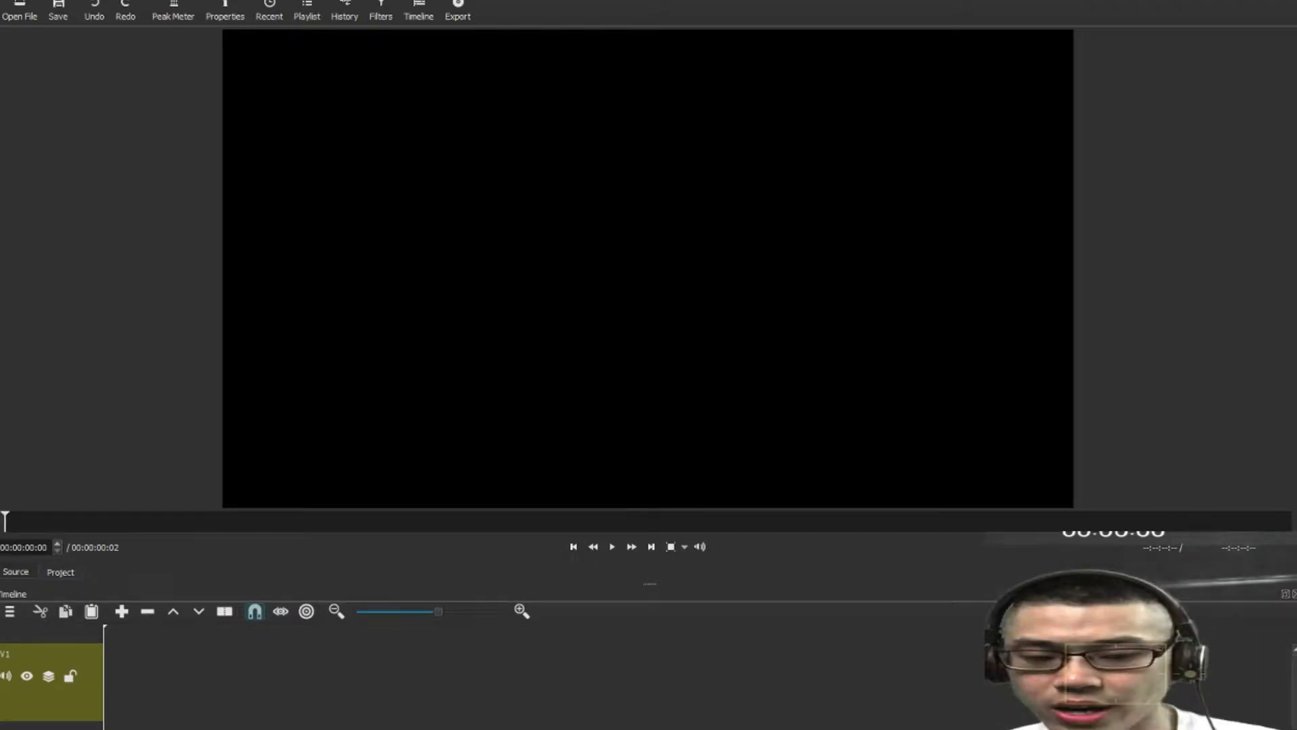
Open vid2 from the desktop, place it at the start of track V1, and select the clip.
key("ctrl+o")
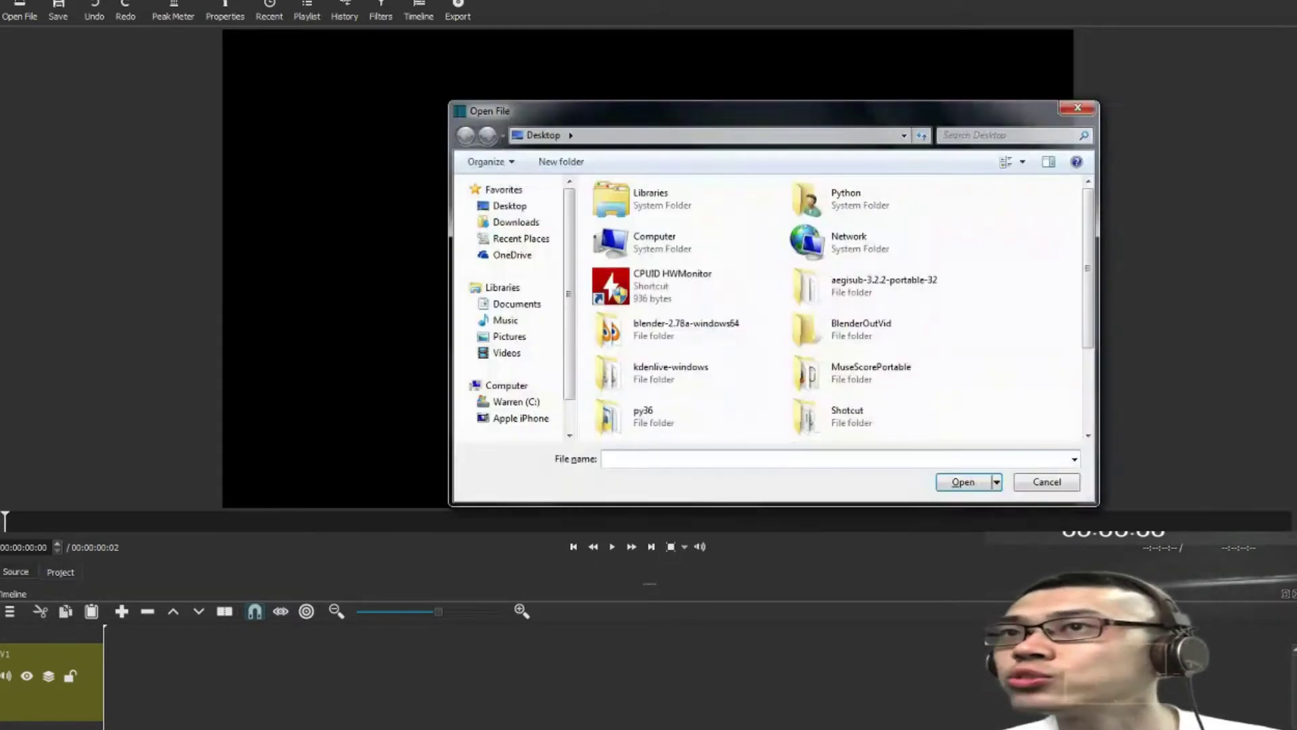
left_click_drag(1087, 268, 1087, 346)
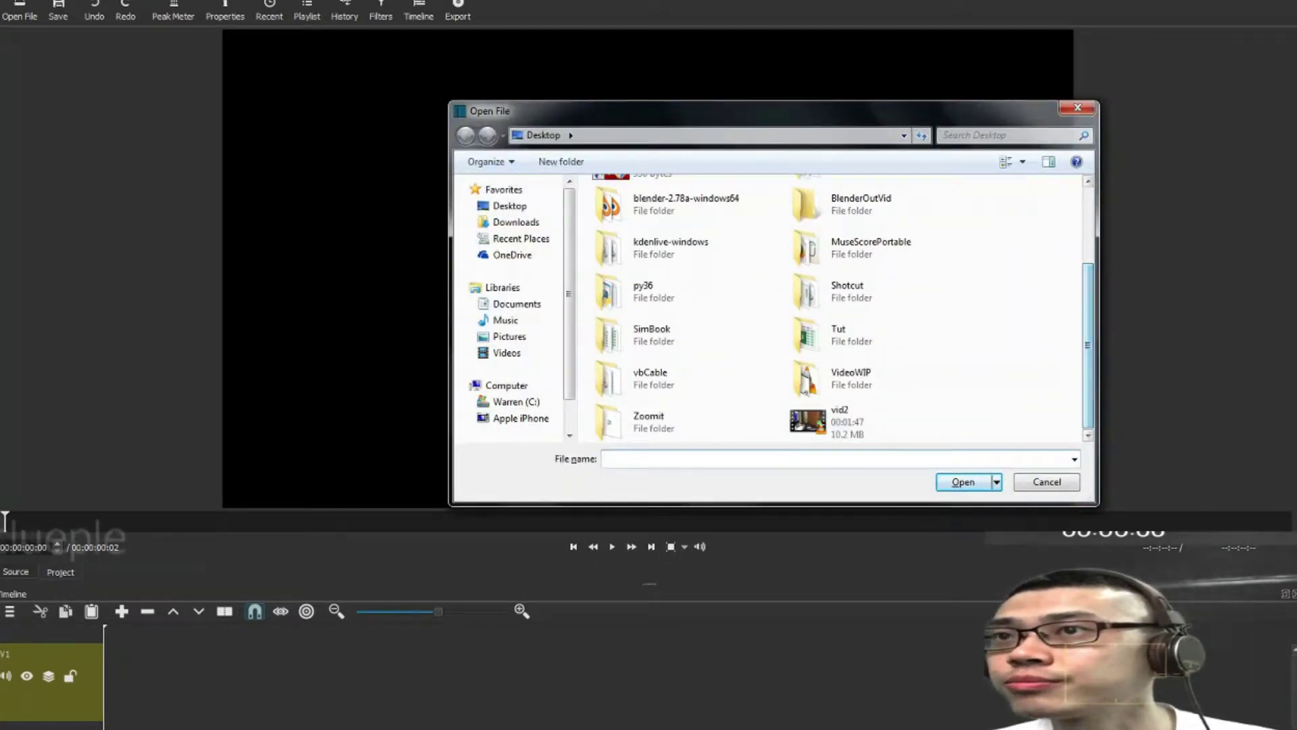
double_click(840, 421)
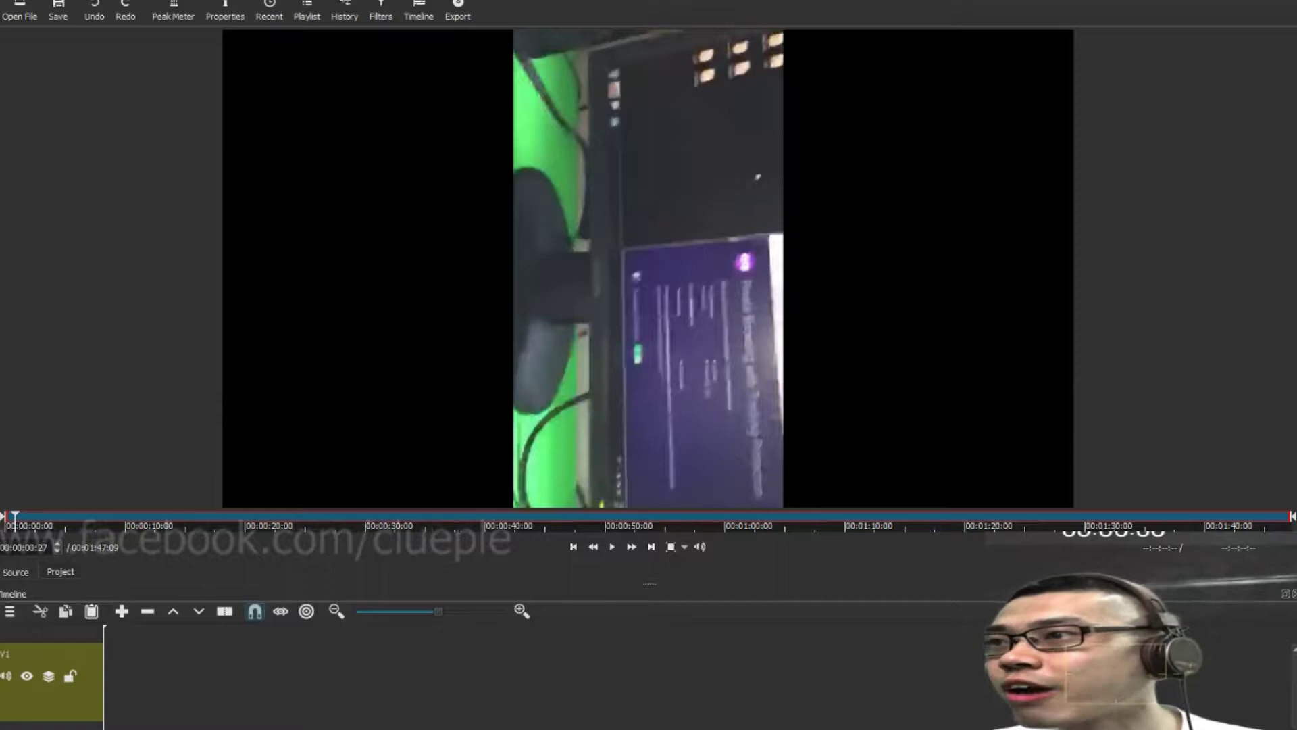
left_click_drag(647, 268, 108, 681)
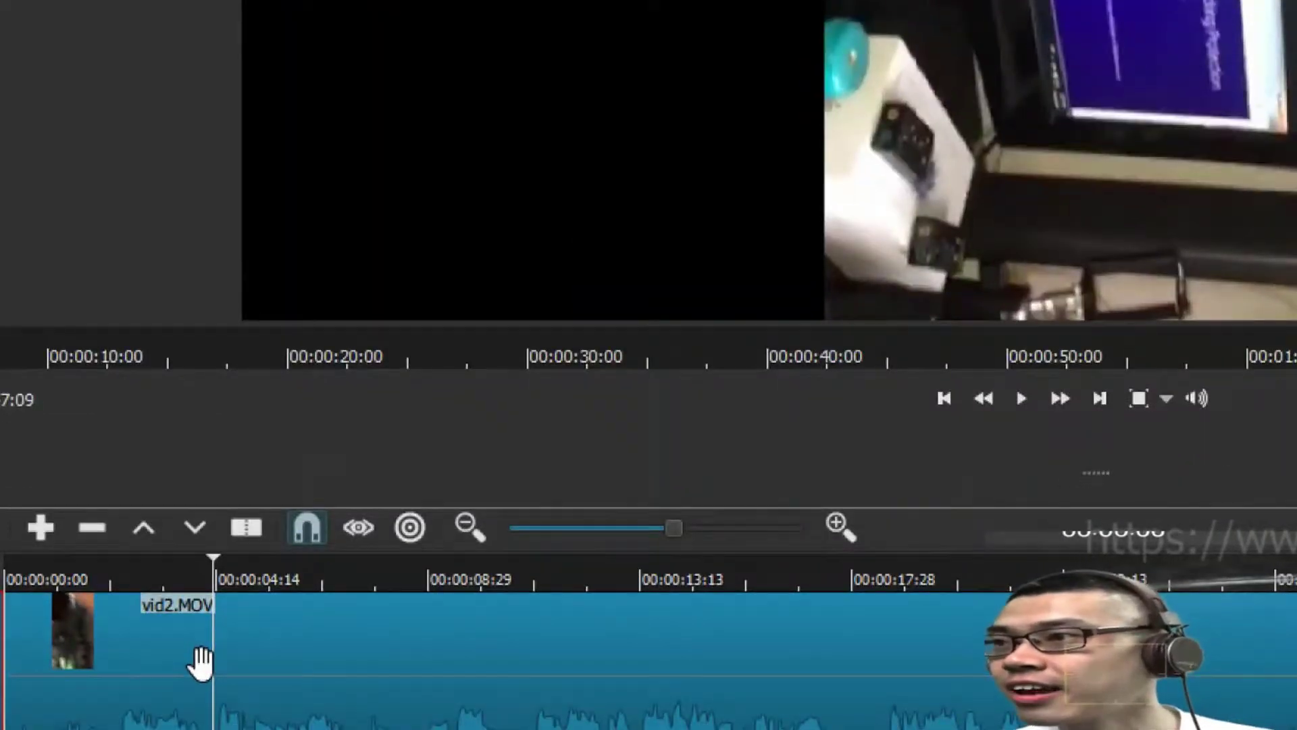
left_click(201, 663)
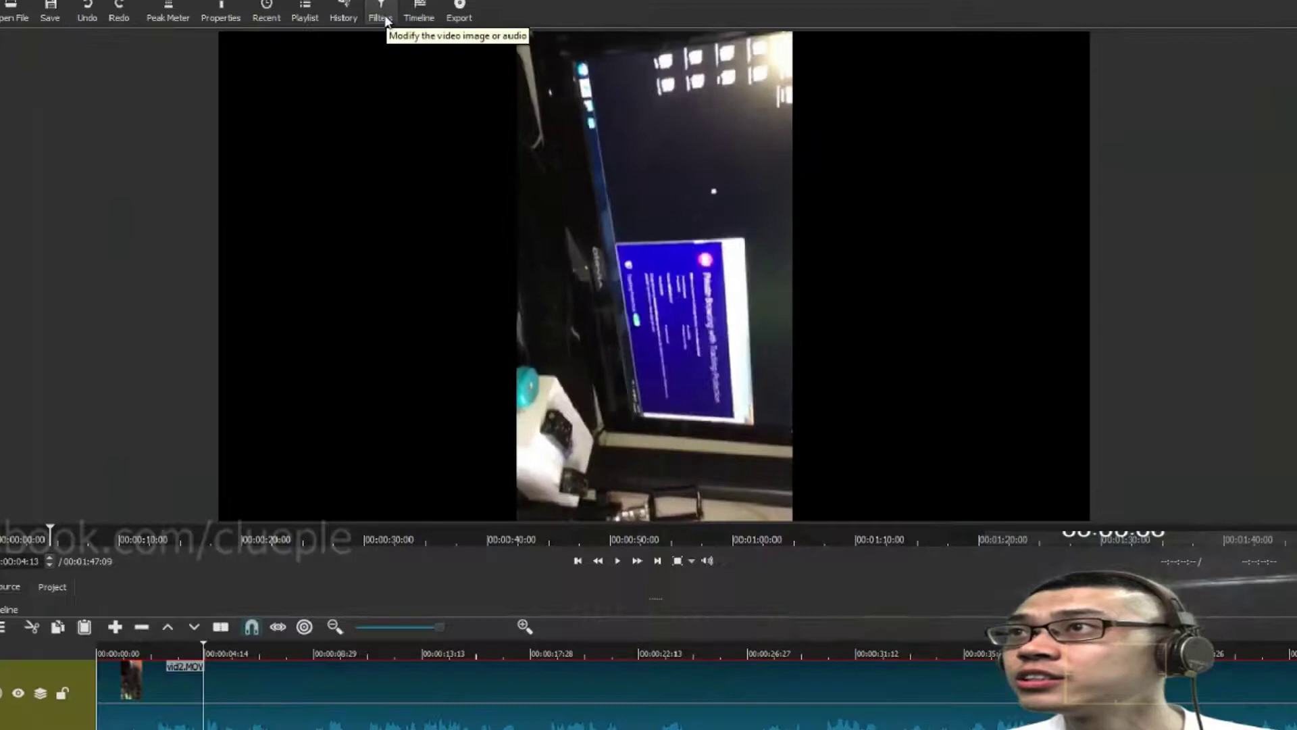
Open the filter chooser for the vid2 clip and compare the favorite, video and audio filter lists.
left_click(380, 10)
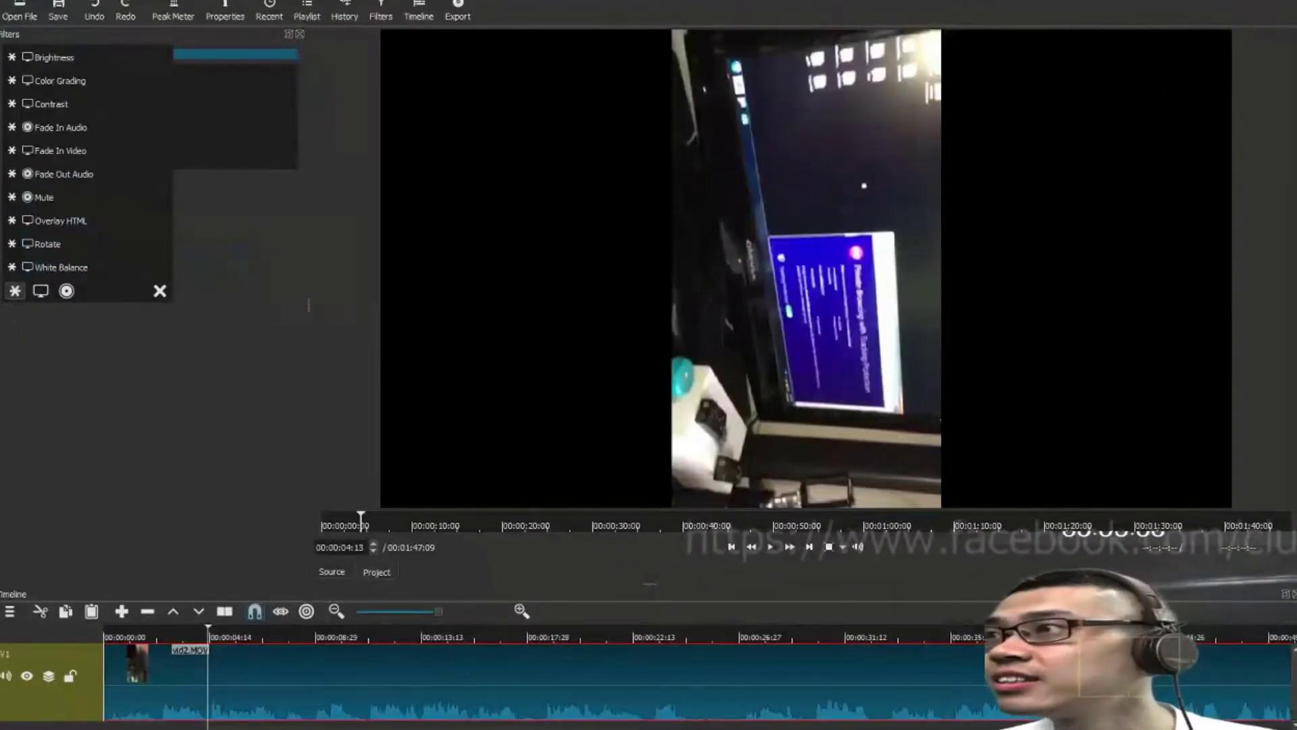
left_click(41, 290)
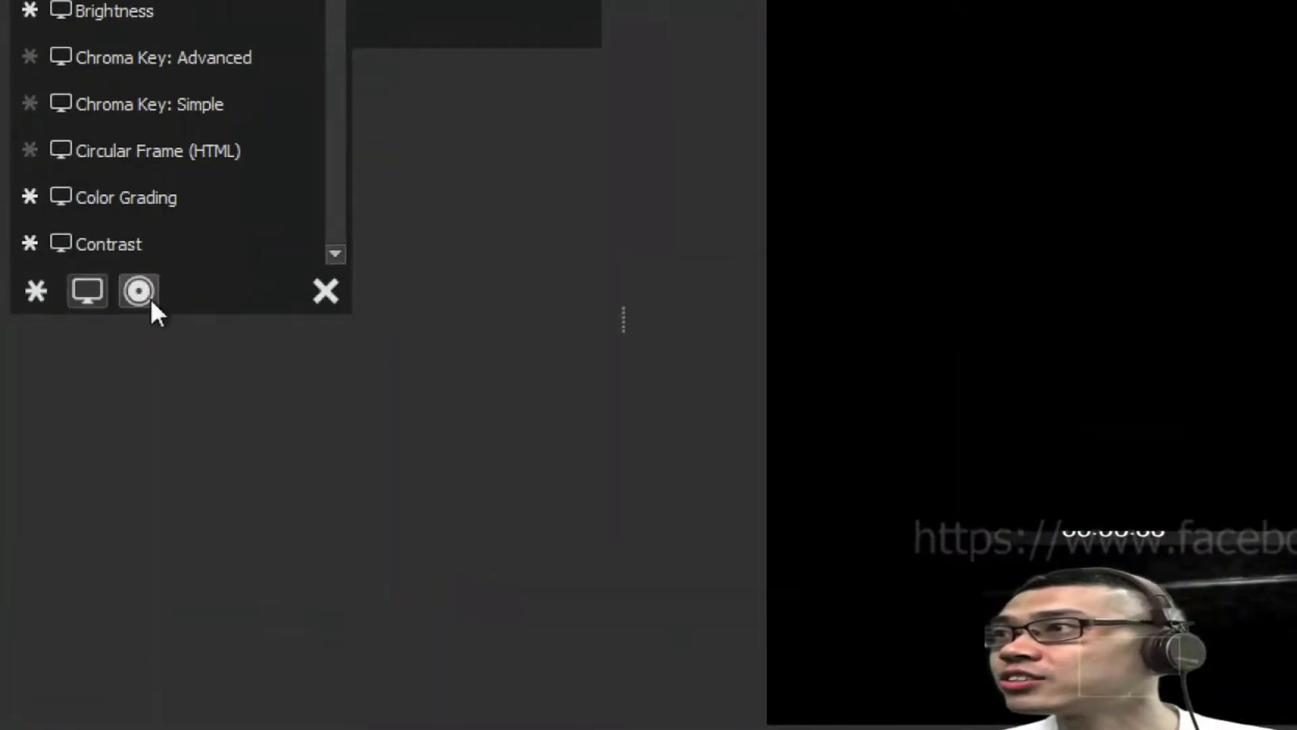
left_click(138, 291)
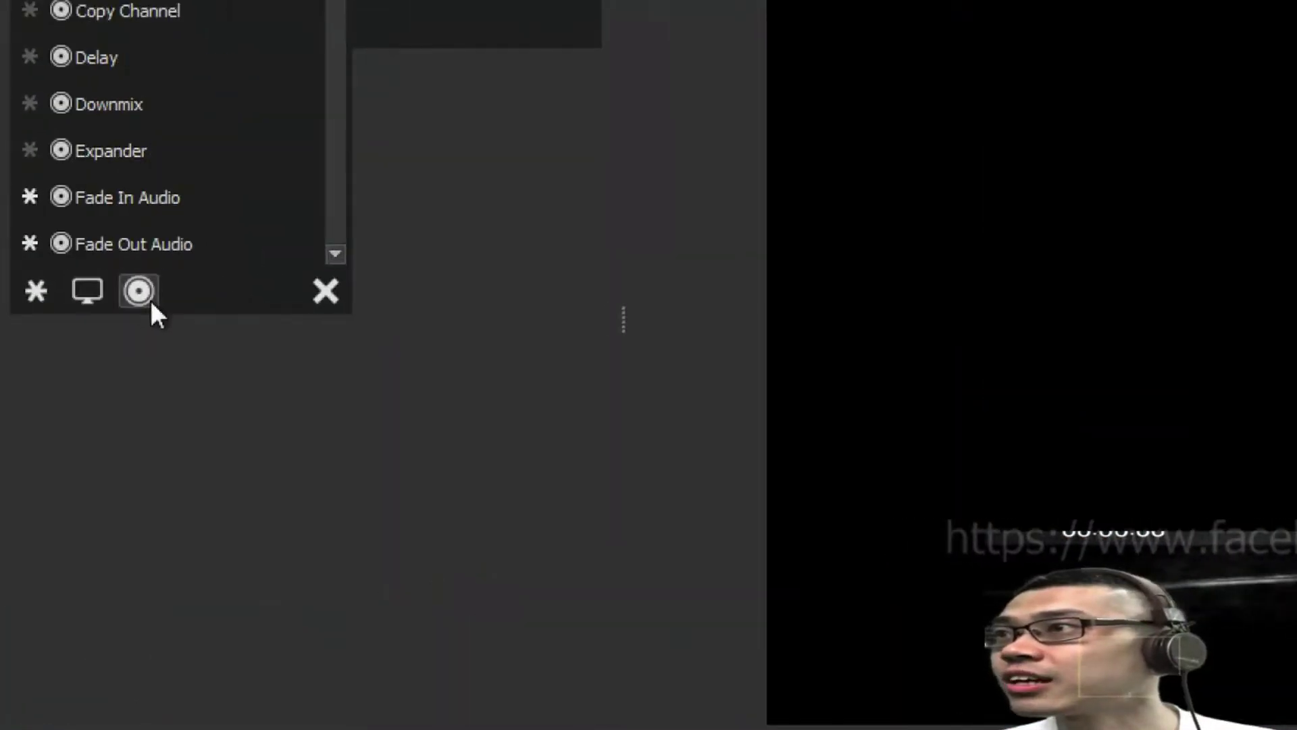
left_click(88, 301)
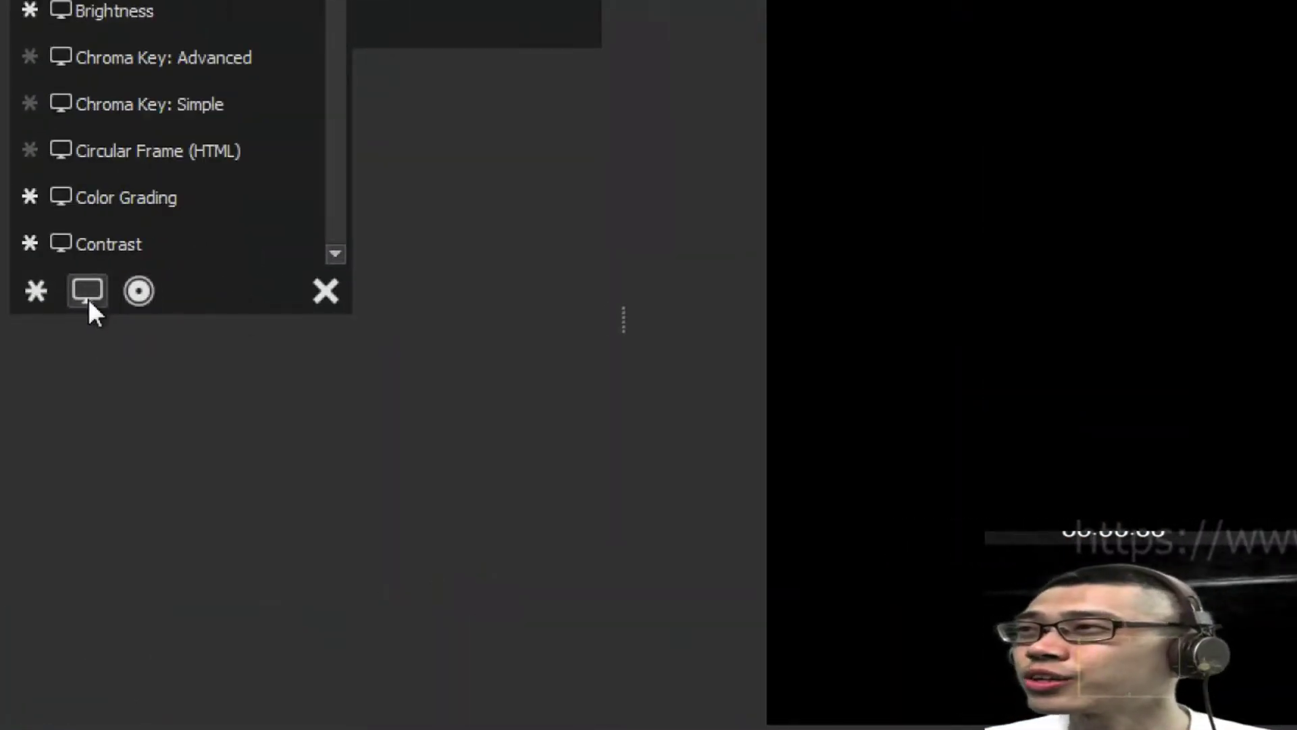
left_click(53, 291)
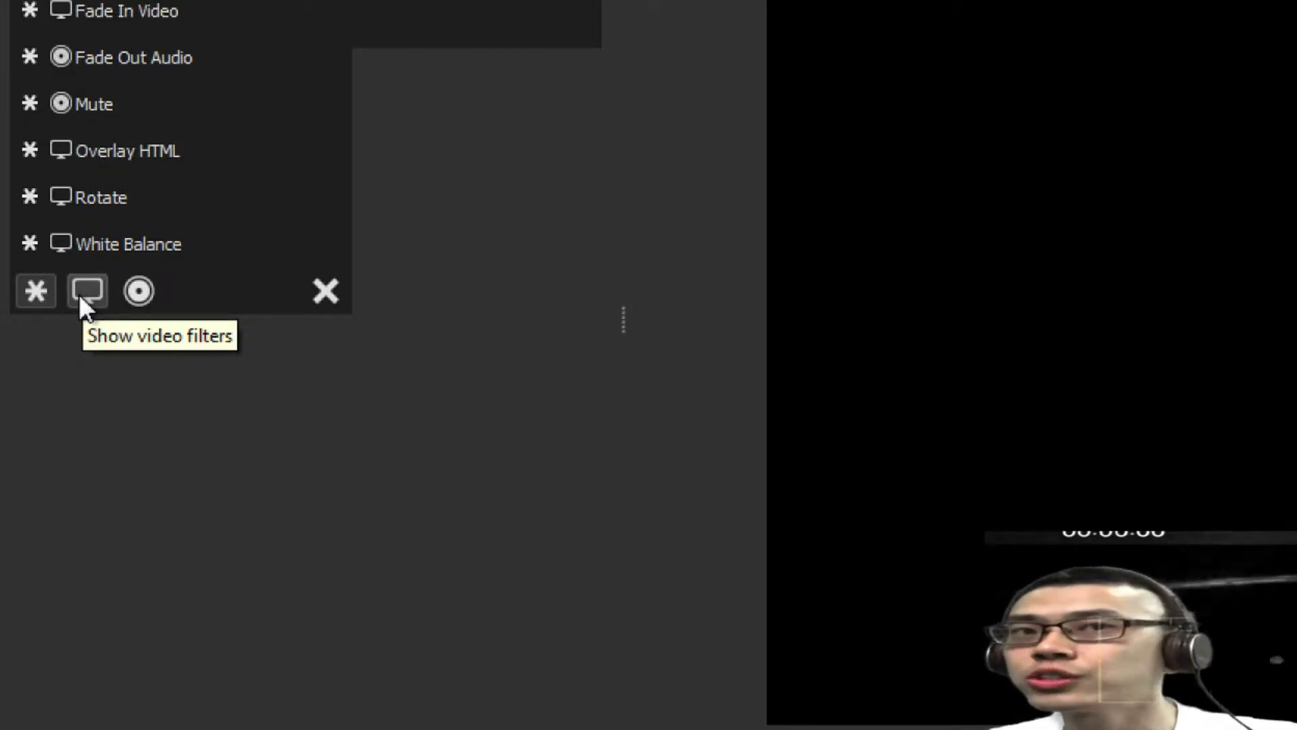
Add the Rotate video filter to the vid2 clip.
left_click(79, 294)
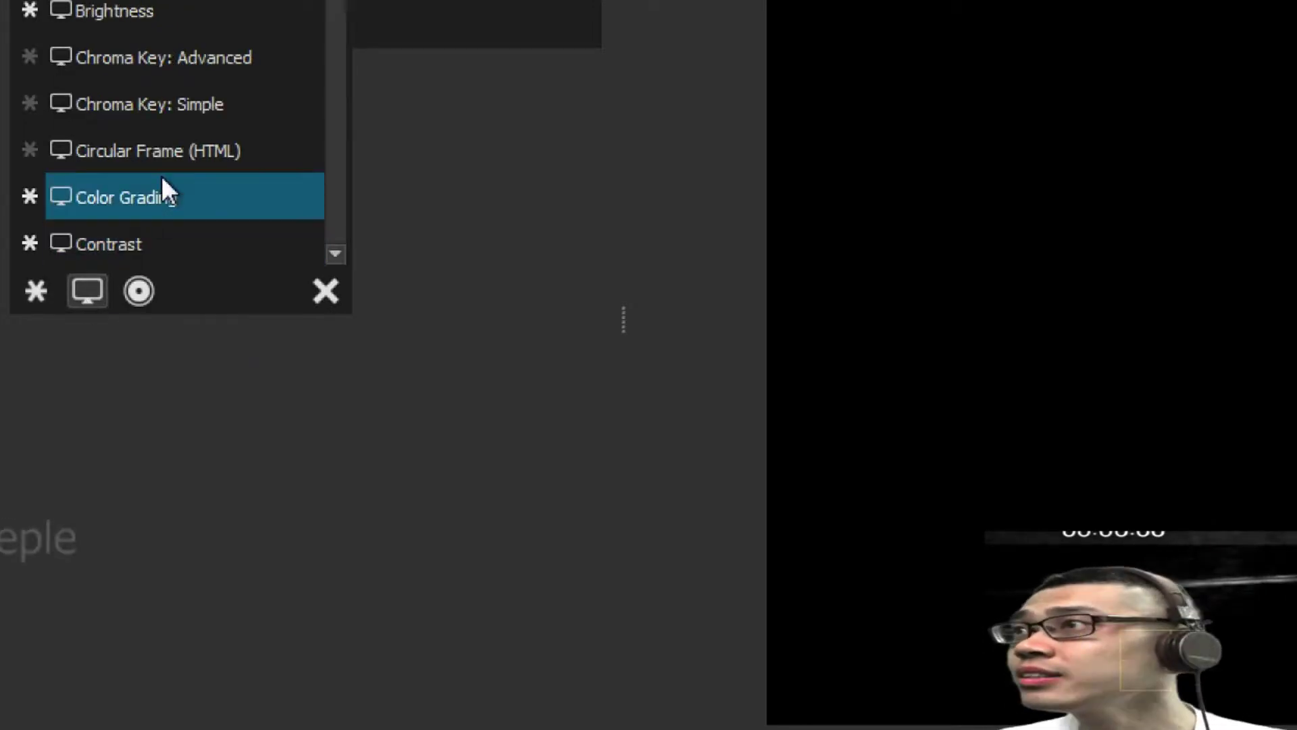
scroll(161, 175, "down", 4)
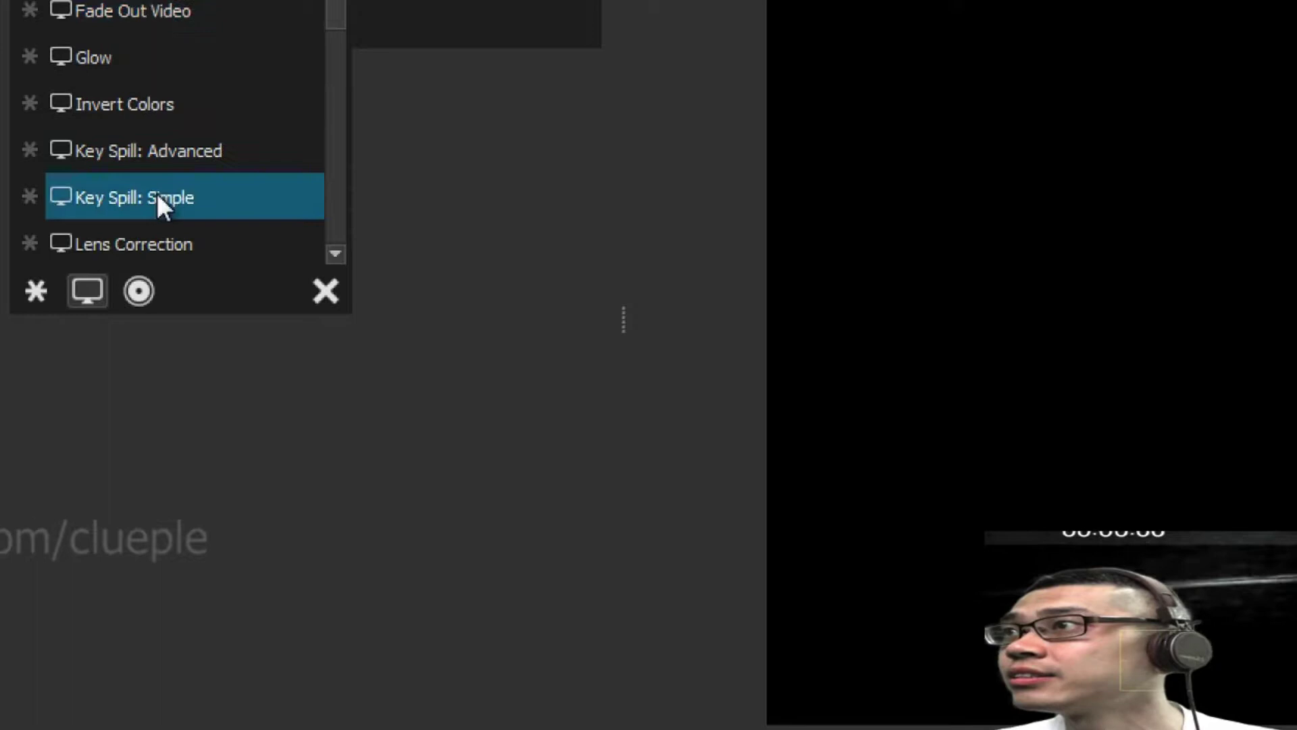
scroll(158, 198, "down", 4)
scroll(161, 203, "down", 2)
scroll(160, 202, "up", 1)
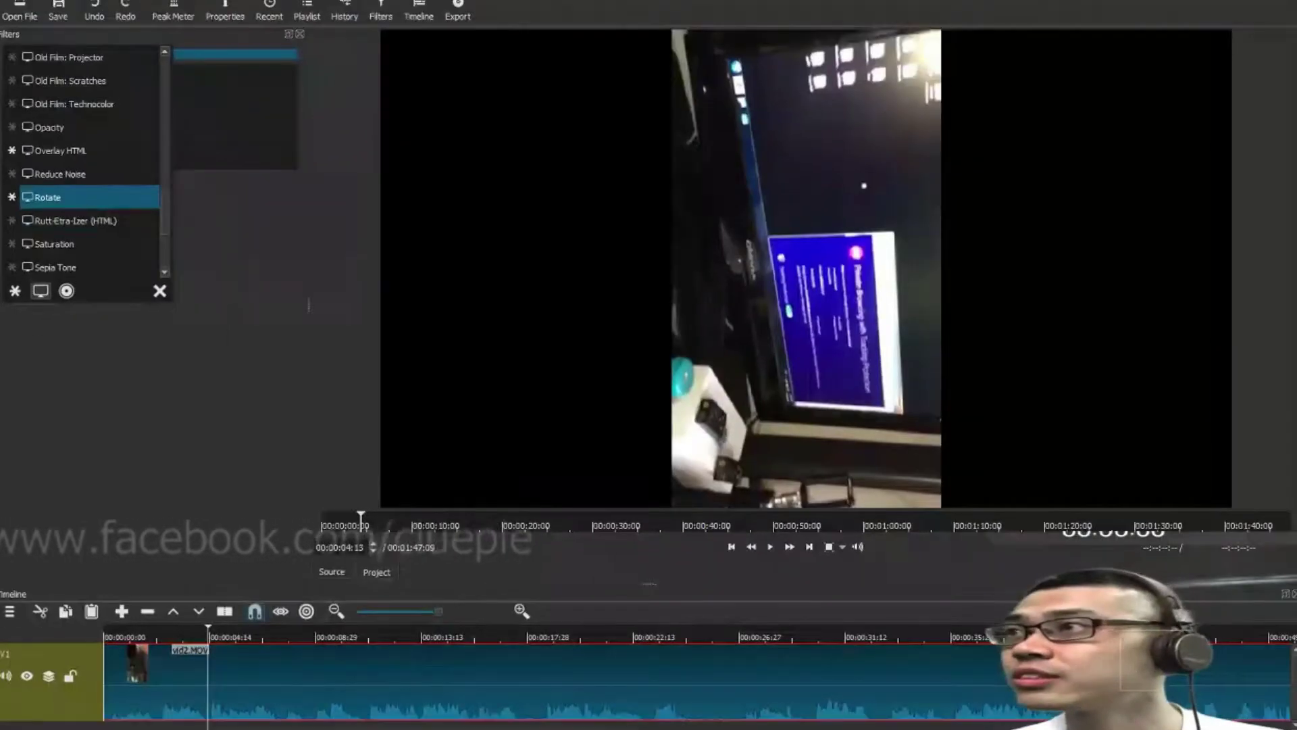
left_click(68, 196)
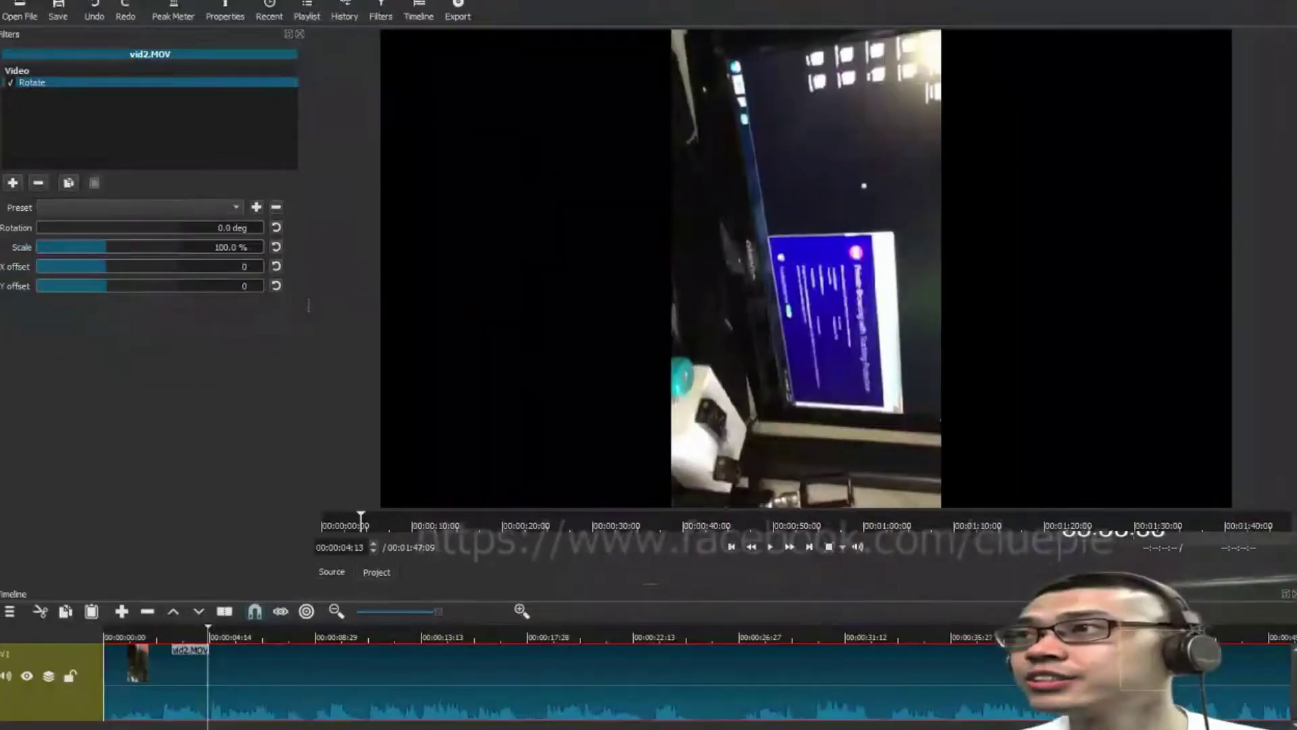
Try rotating the clip 270 degrees, enlarging it to about 136.6% scale and shifting it with an X offset of about 22.
left_click_drag(38, 227, 115, 227)
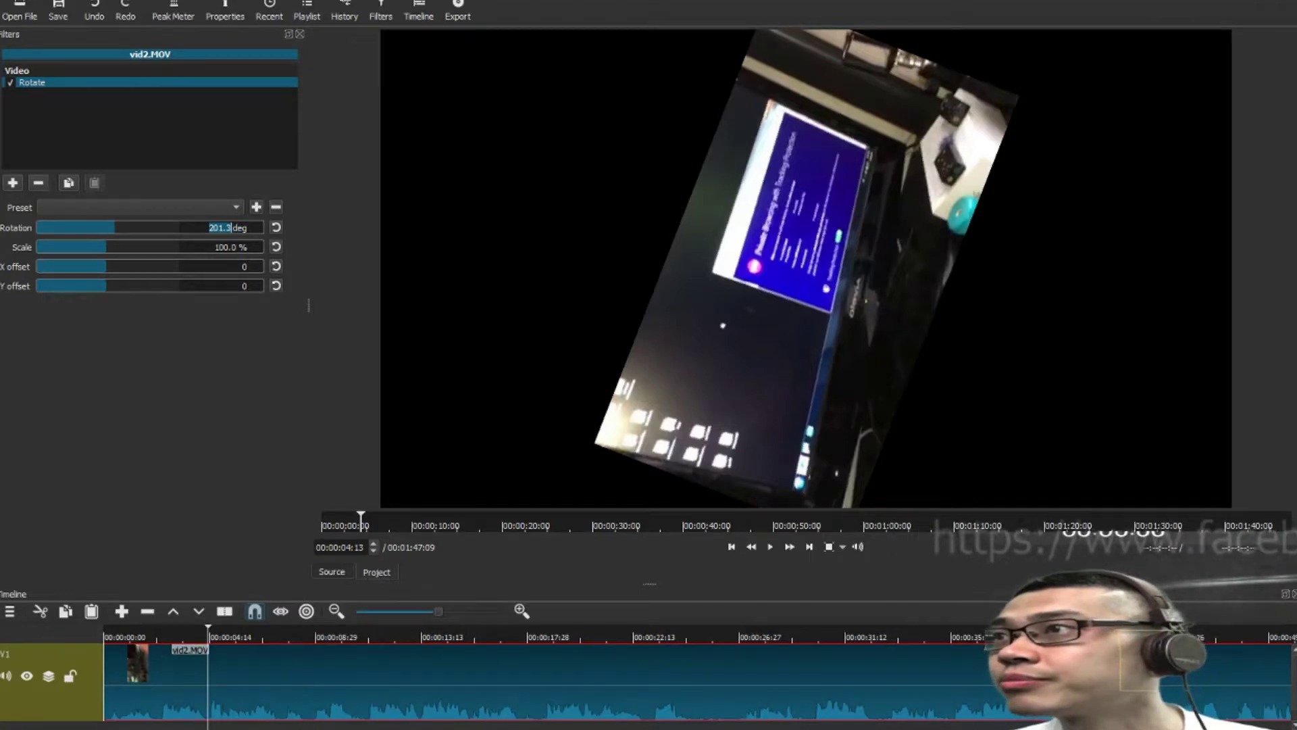
type("270")
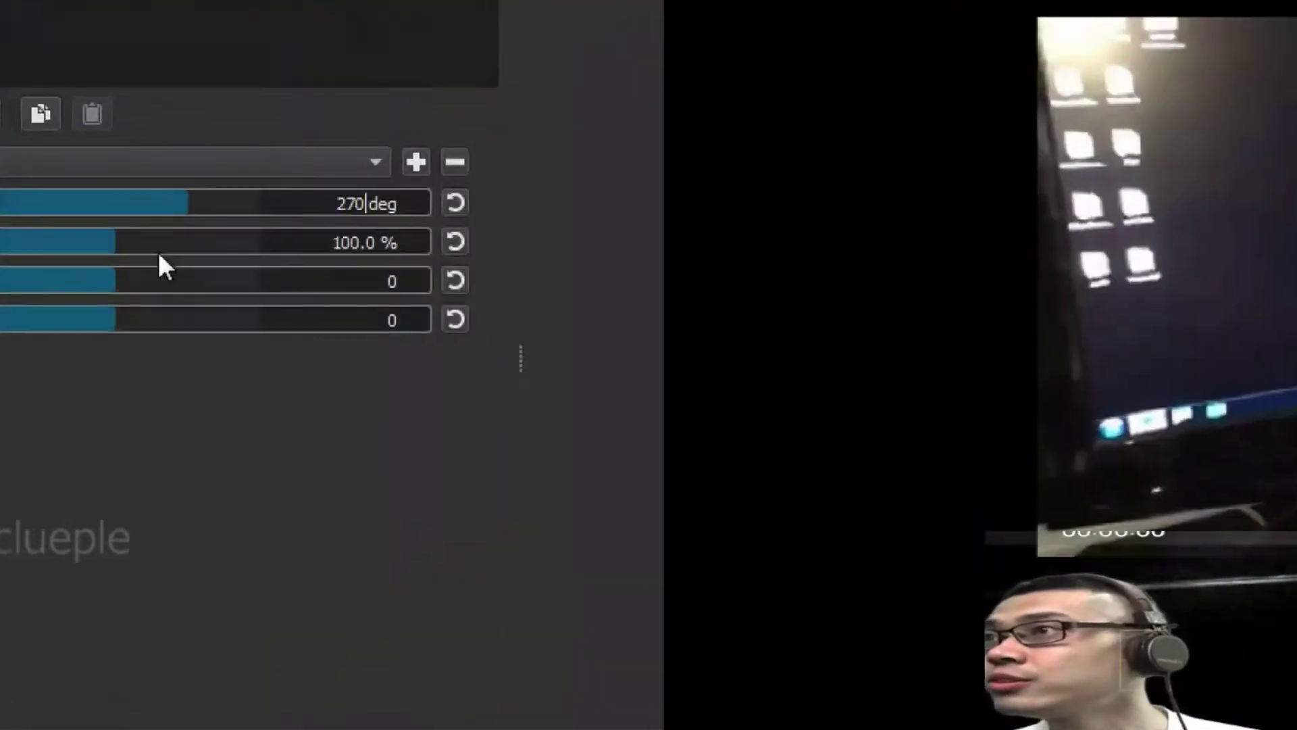
mouse_move(106, 246)
left_mouse_down()
mouse_move(168, 247)
mouse_move(73, 247)
mouse_move(132, 247)
mouse_move(110, 266)
left_mouse_up()
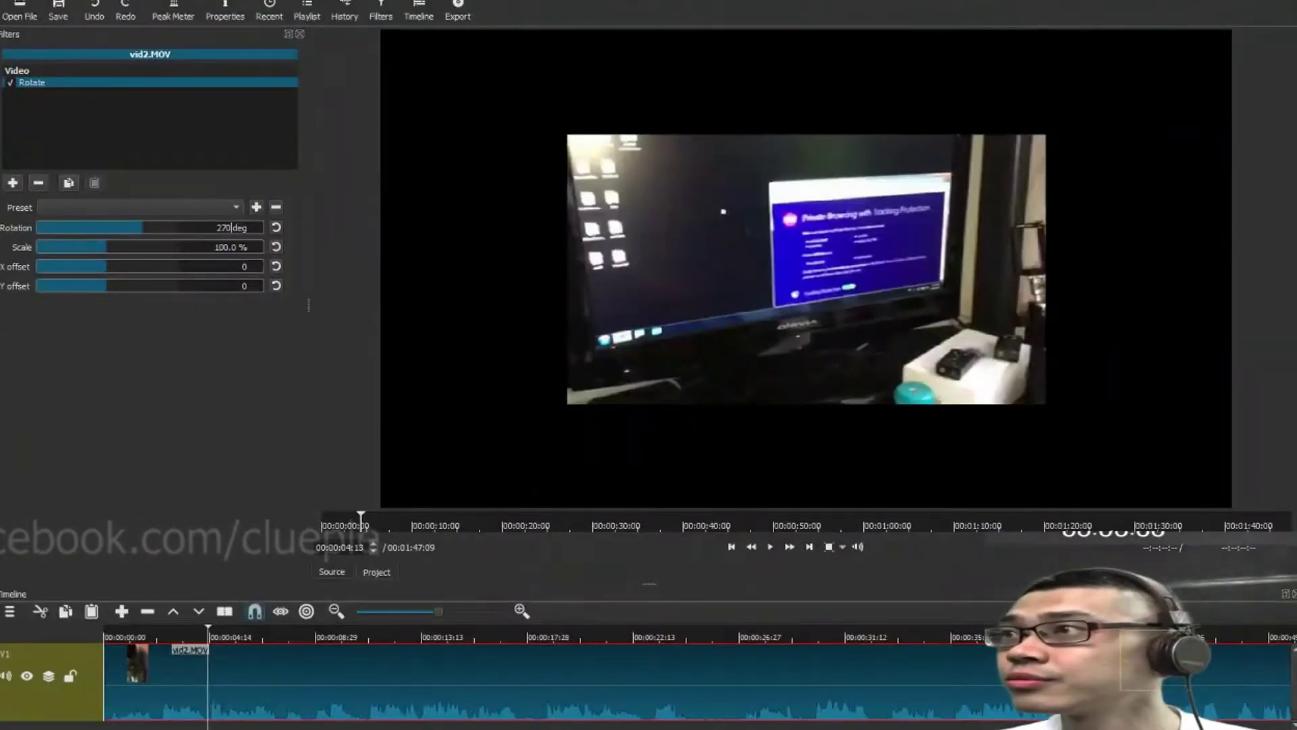
left_click_drag(110, 266, 107, 266)
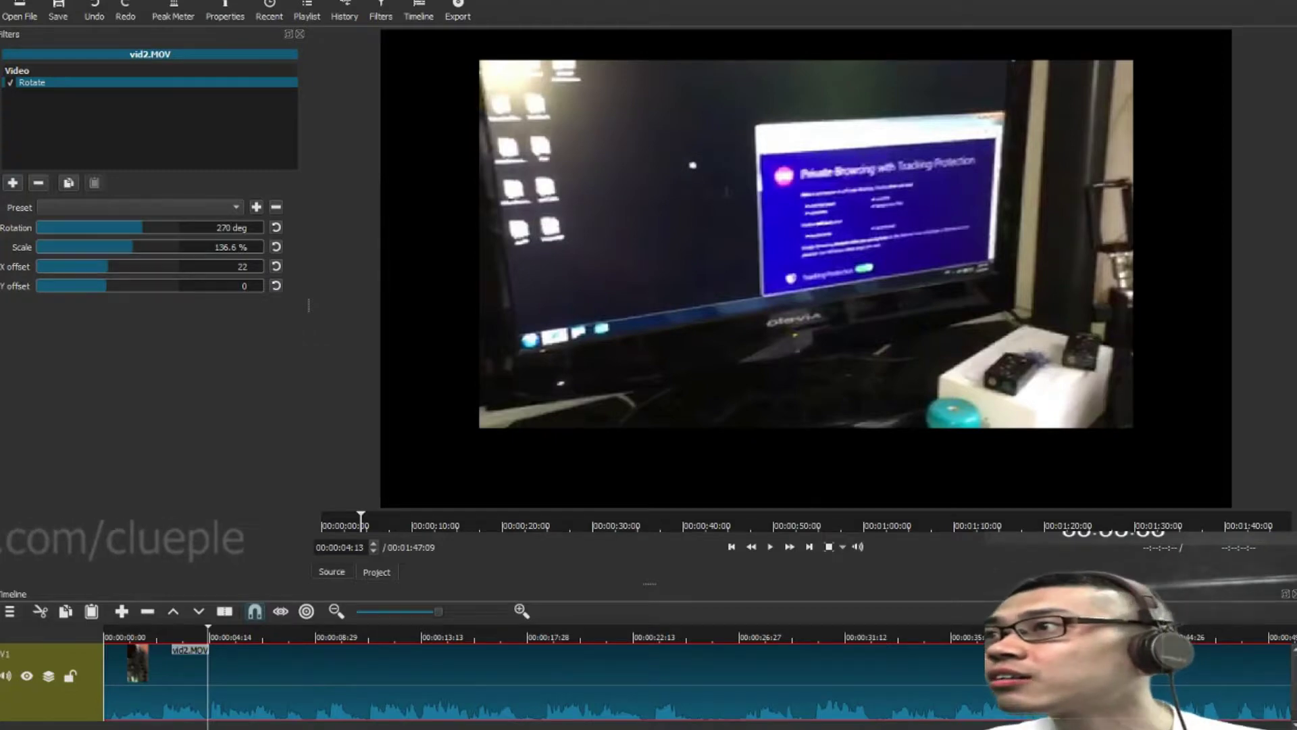
Return the clip's X offset to 0, then set its rotation to 270 degrees and its scale to about 179.6%.
left_click_drag(142, 227, 37, 227)
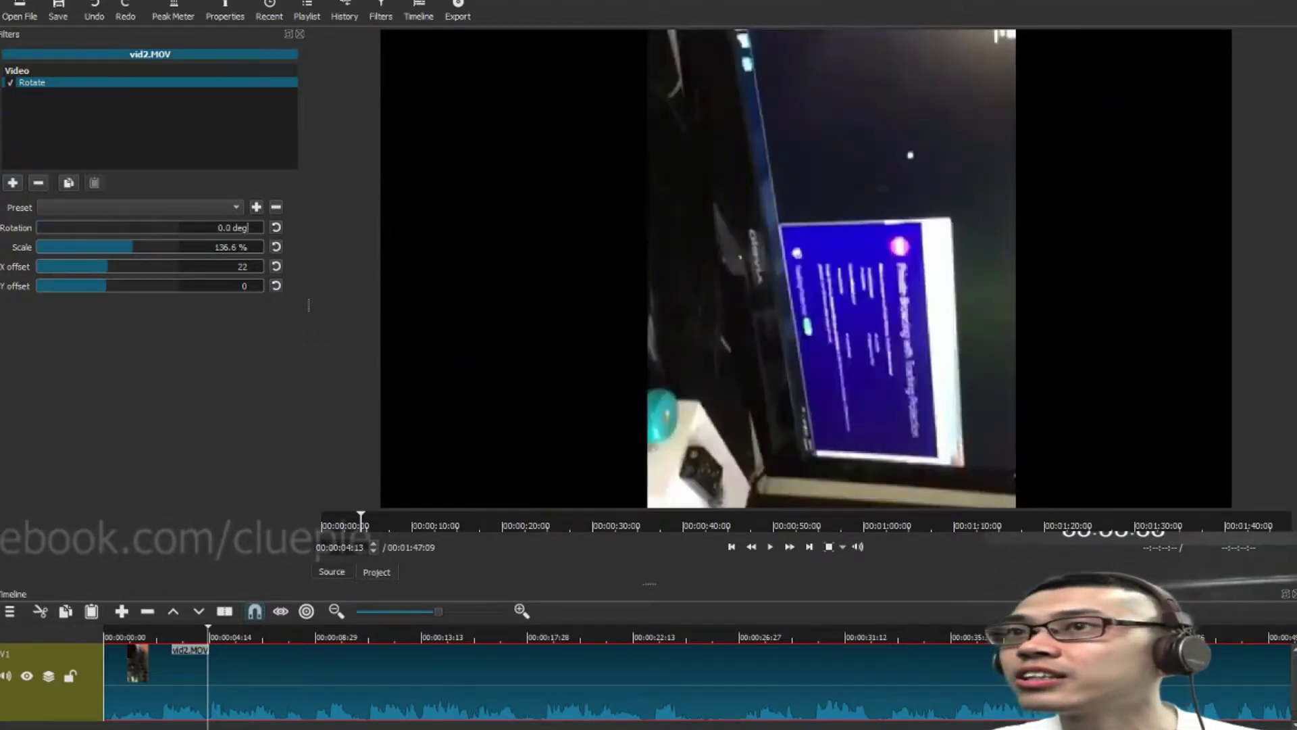
mouse_move(107, 266)
left_mouse_down()
mouse_move(135, 266)
mouse_move(106, 266)
mouse_move(118, 266)
mouse_move(102, 286)
mouse_move(145, 286)
mouse_move(104, 285)
left_mouse_up()
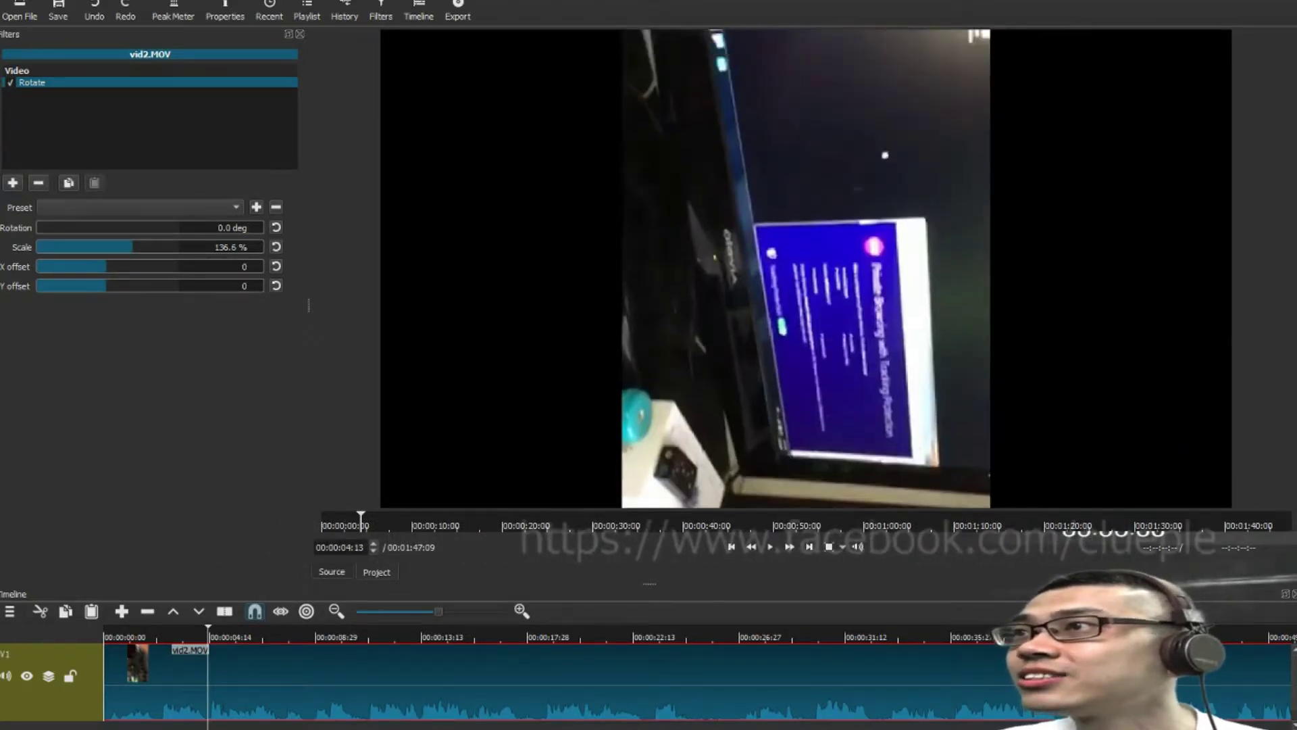
left_click_drag(37, 227, 113, 227)
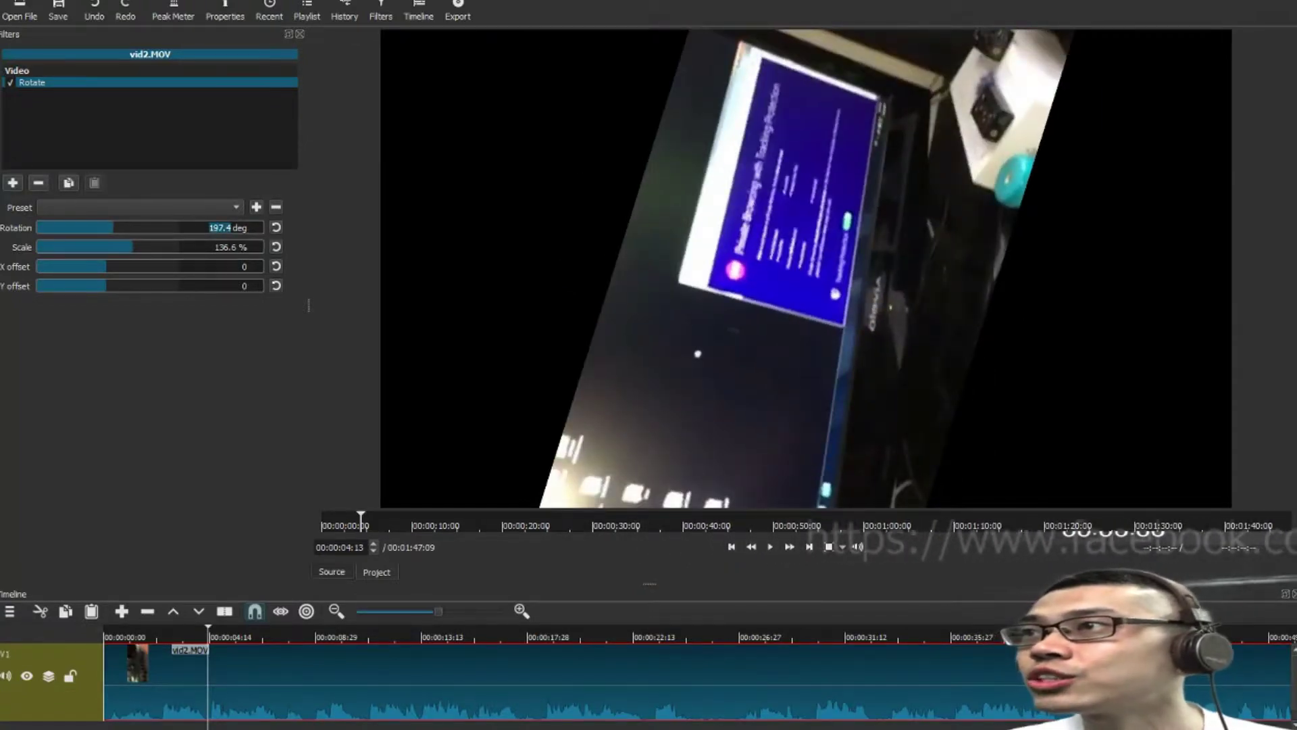
type("270")
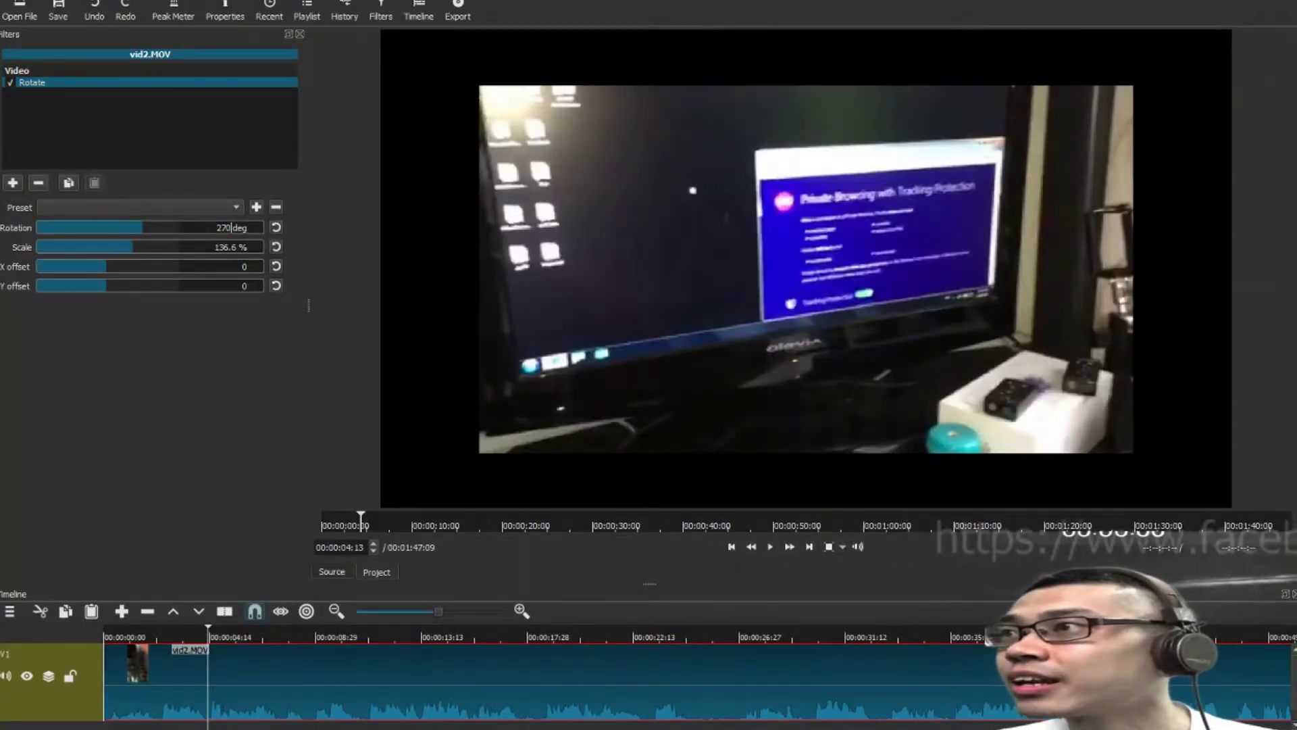
left_click_drag(133, 246, 164, 246)
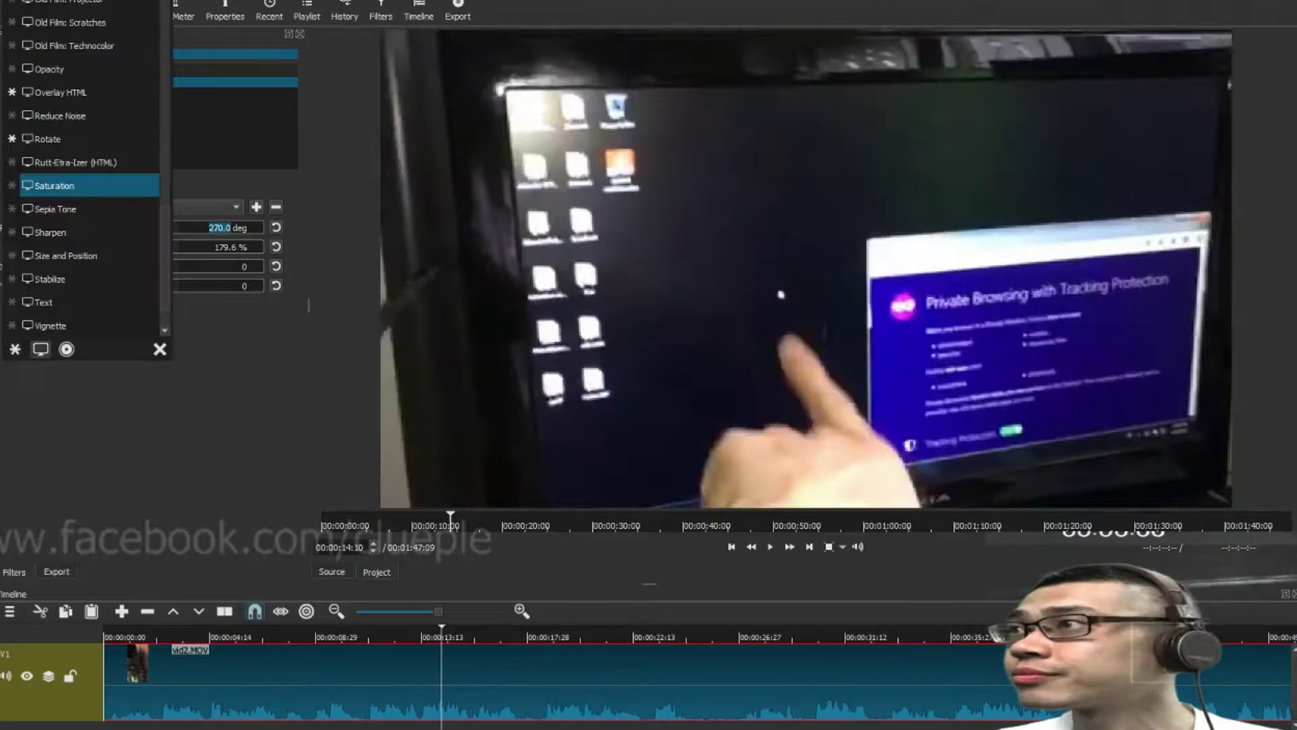
Browse the video filters and add the Color Grading filter to the vid2 clip.
scroll(81, 169, "up", 3)
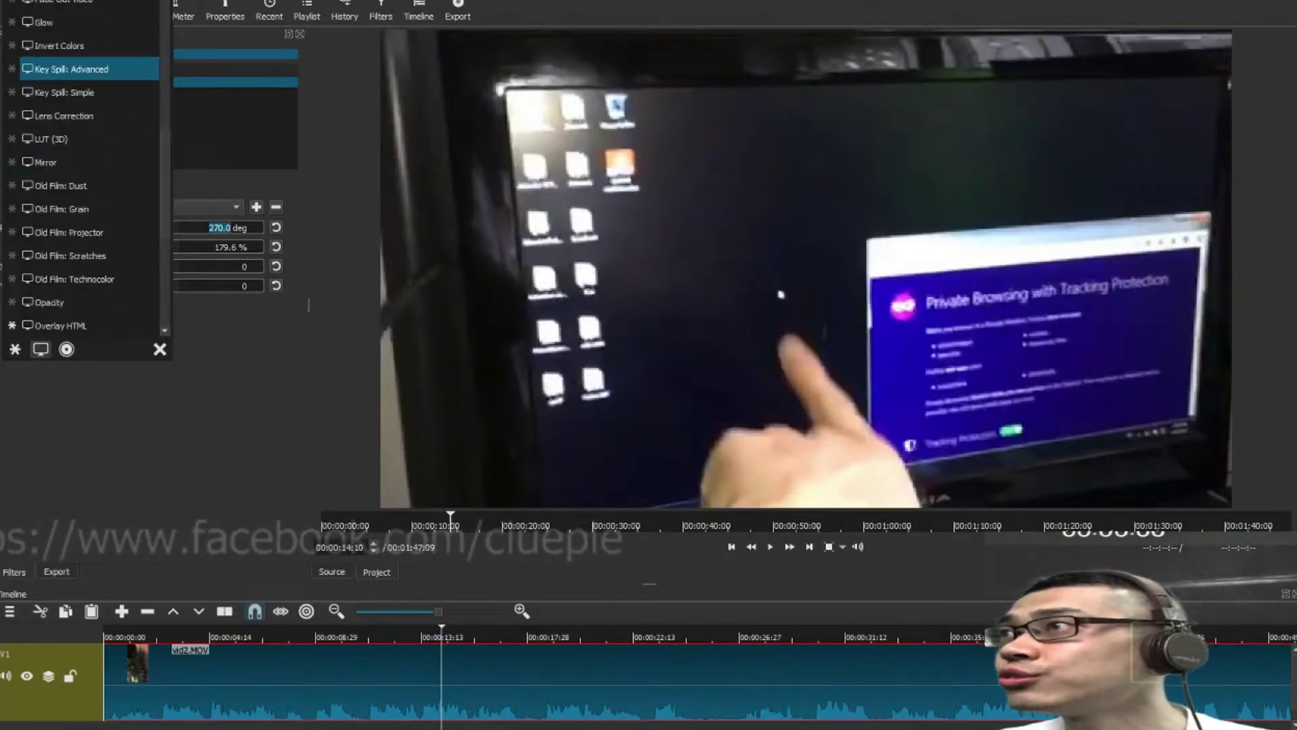
scroll(81, 169, "up", 2)
scroll(81, 176, "down", 5)
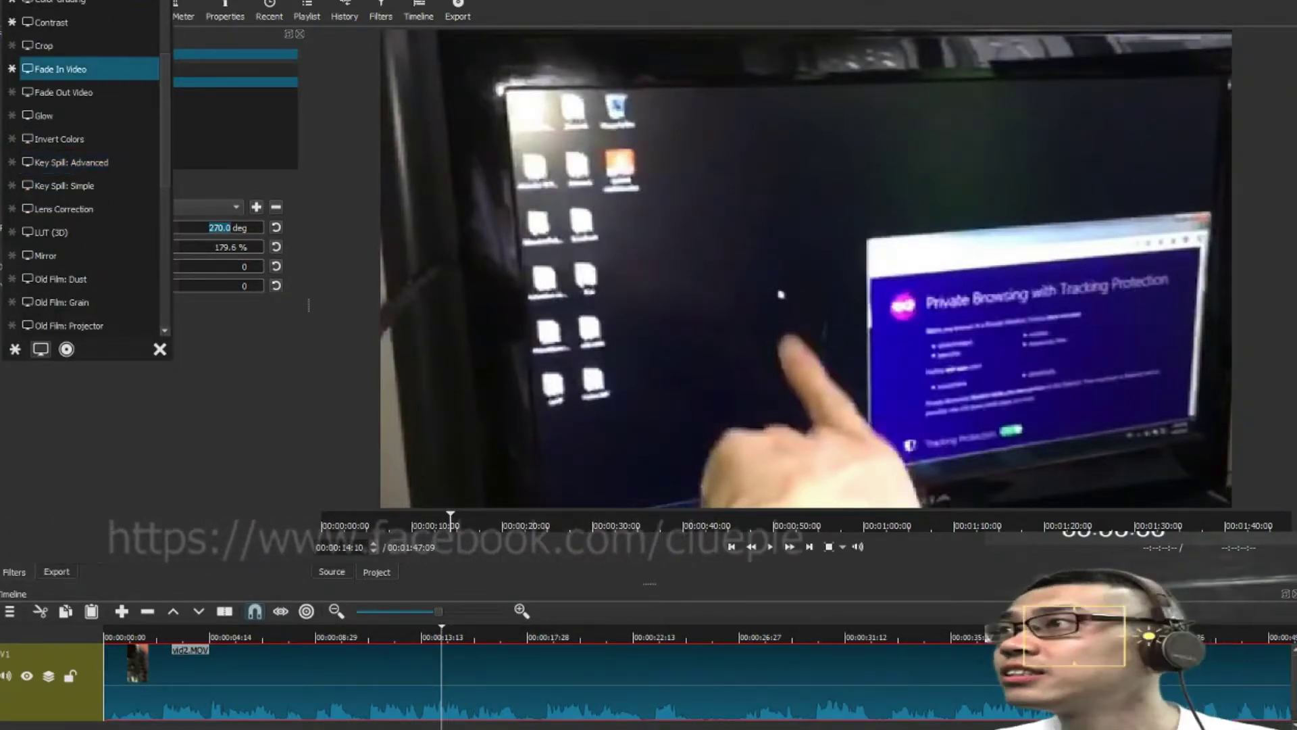
scroll(88, 277, "up", 6)
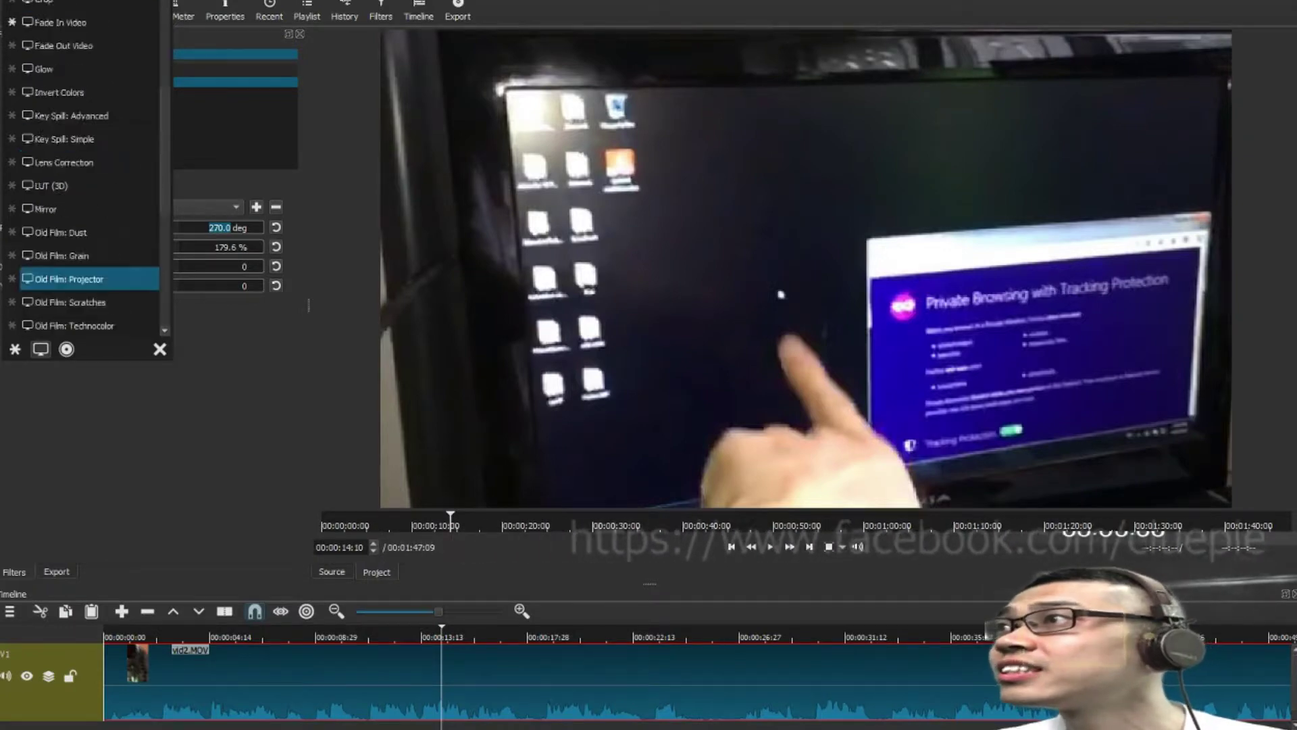
scroll(88, 93, "down", 1)
scroll(88, 162, "down", 1)
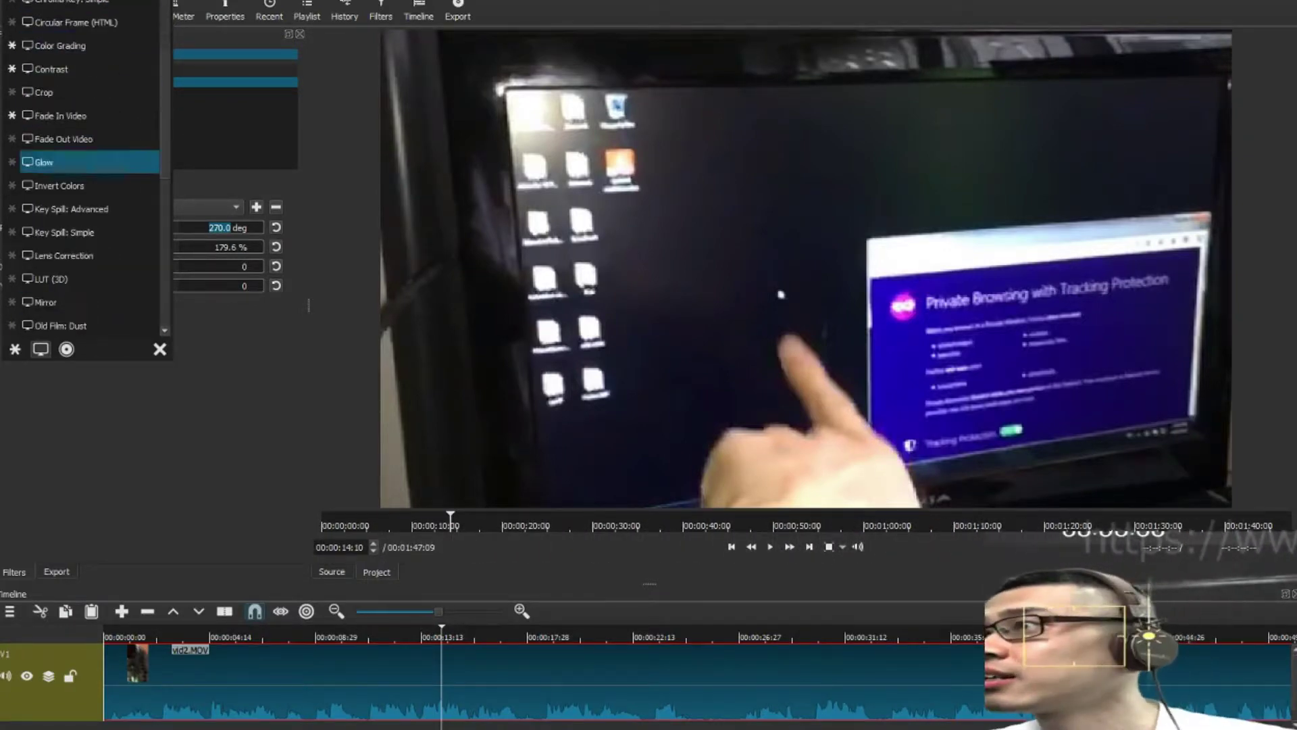
scroll(87, 162, "up", 3)
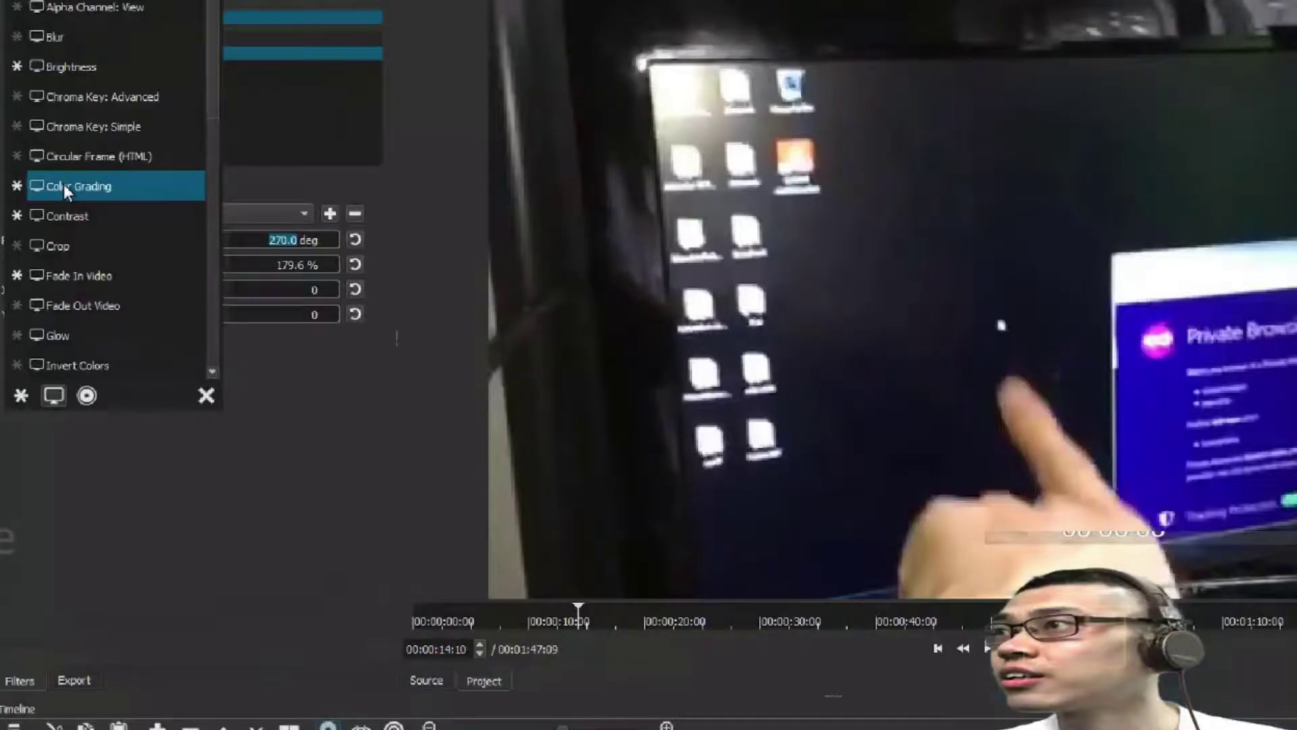
key("Return")
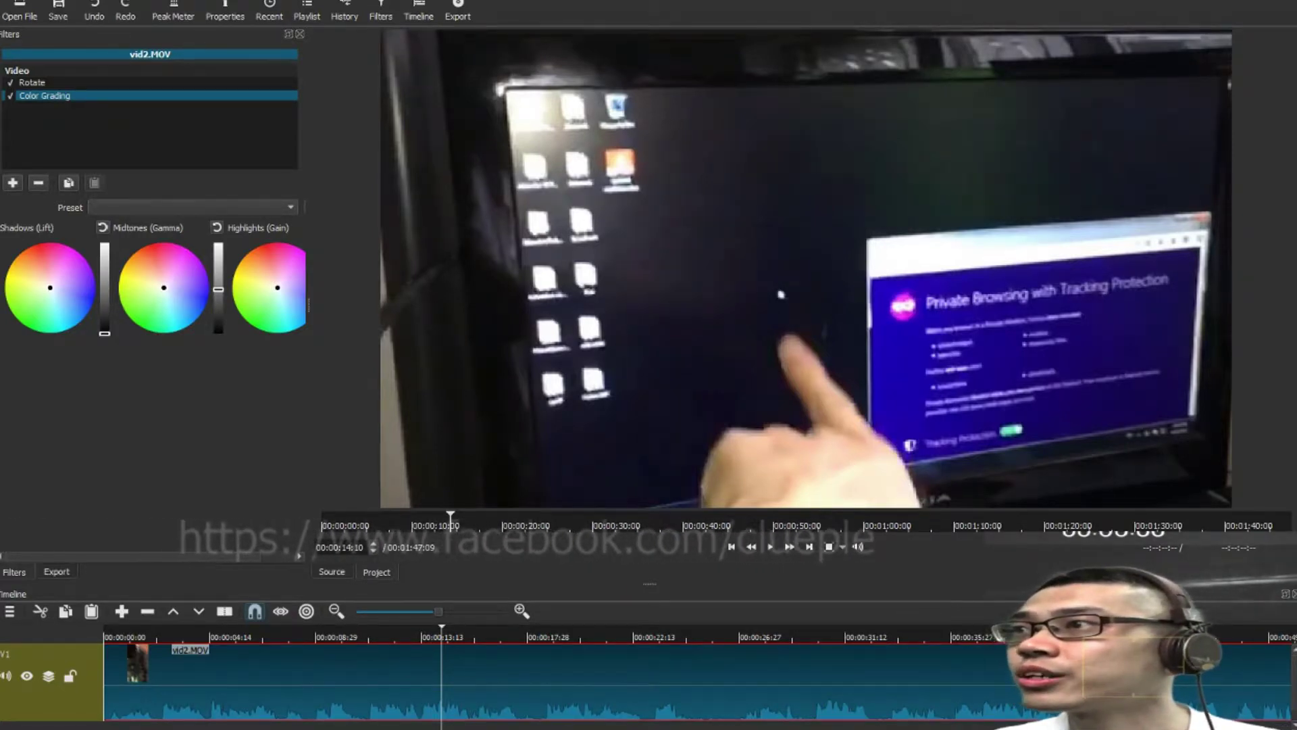
Try raising the shadows level slightly, tinting the midtones toward purple and shifting the highlights color in the Color Grading filter.
left_click(104, 258)
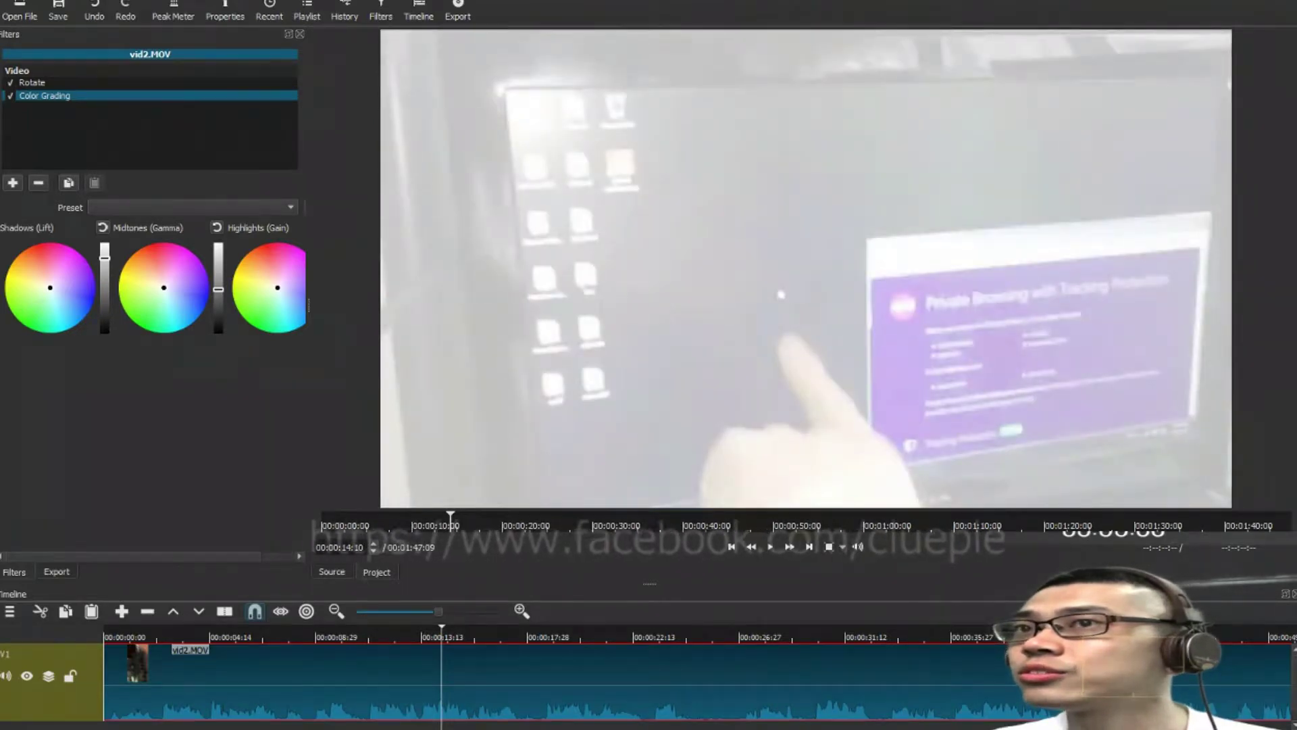
left_click_drag(104, 258, 105, 316)
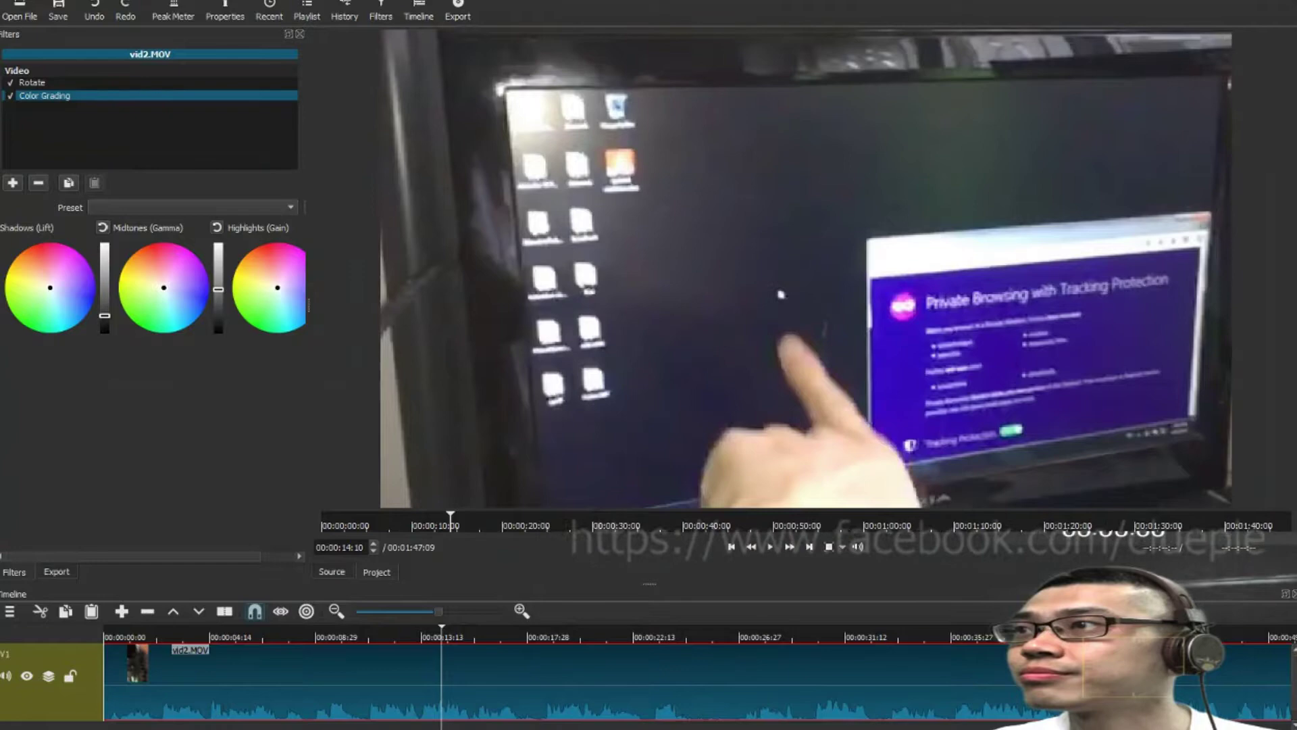
left_click_drag(218, 289, 186, 283)
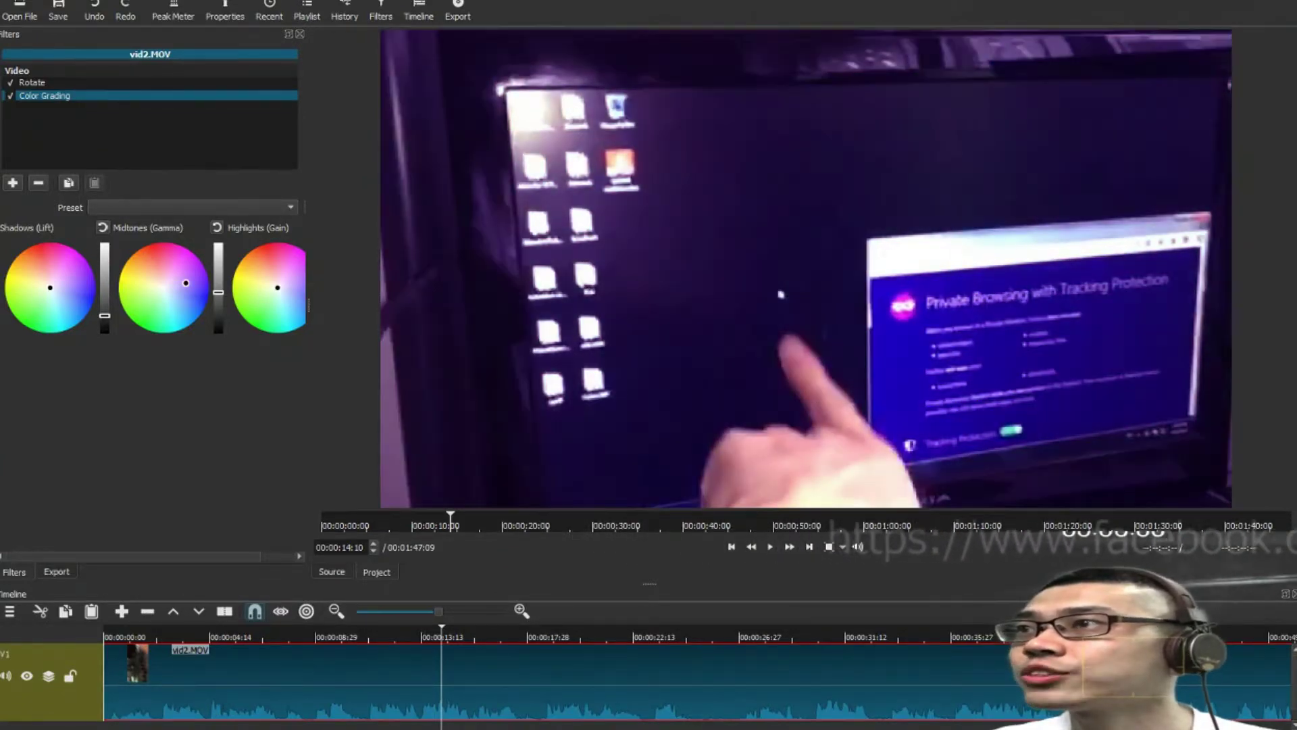
mouse_move(277, 287)
left_mouse_down()
mouse_move(272, 266)
mouse_move(284, 282)
left_mouse_up()
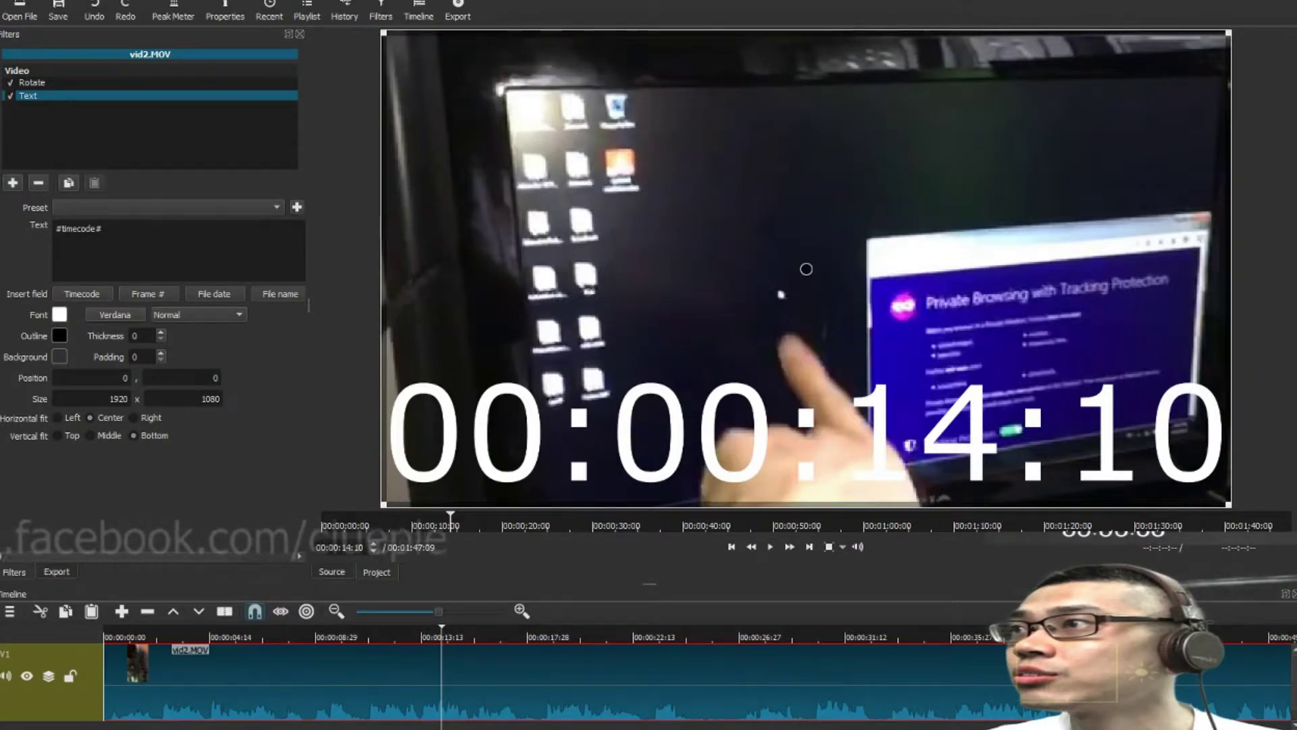
Replace the Text filter's timecode field with "this is the text".
key("ctrl+a")
type("this is the ")
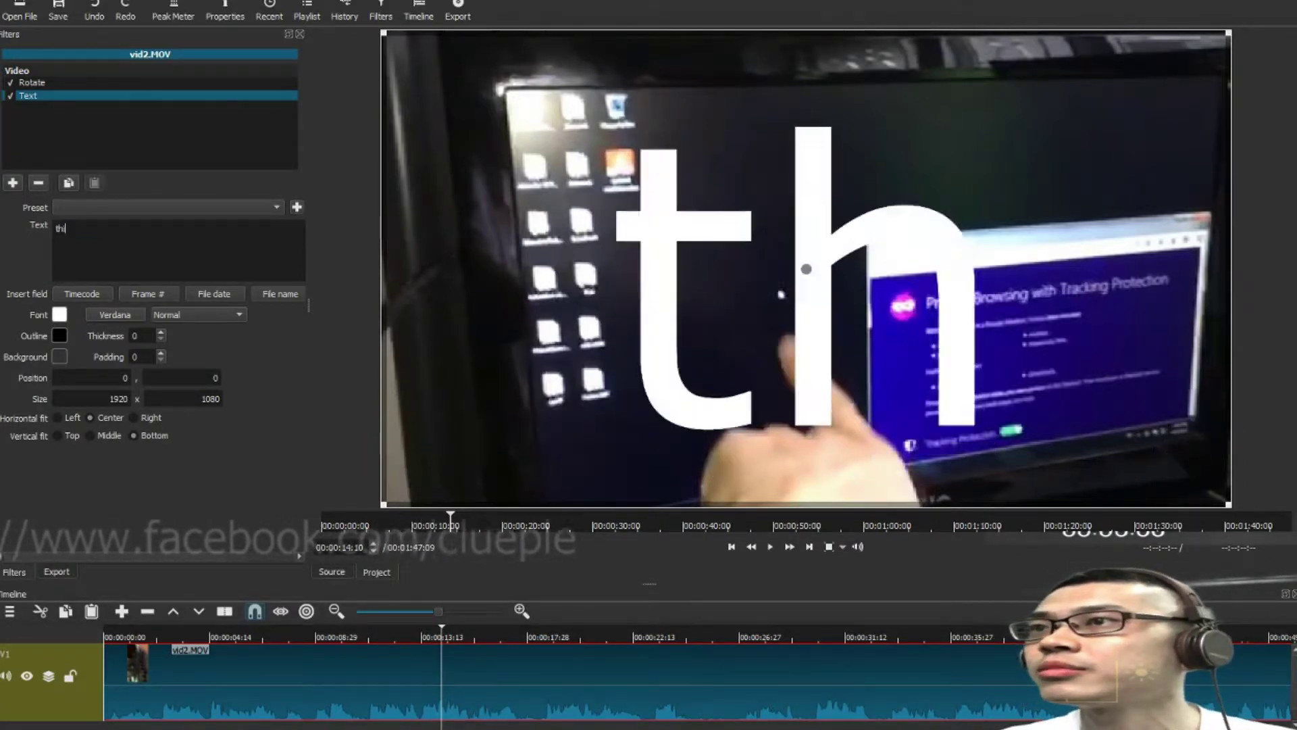
type("text")
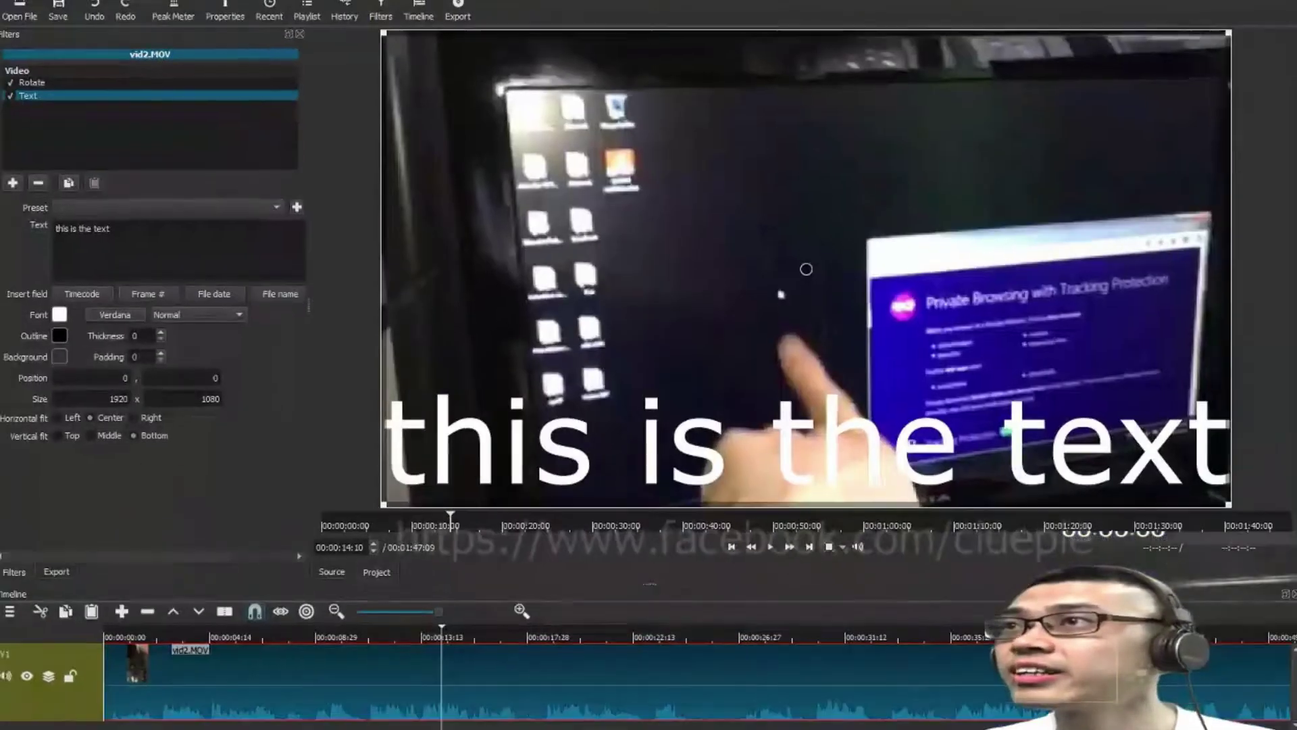
Resize the text box to about 1658 x 230 and move it to the middle of the frame, at about position 104, 481.
left_click_drag(381, 58, 632, 729)
left_click_drag(507, 372, 500, 408)
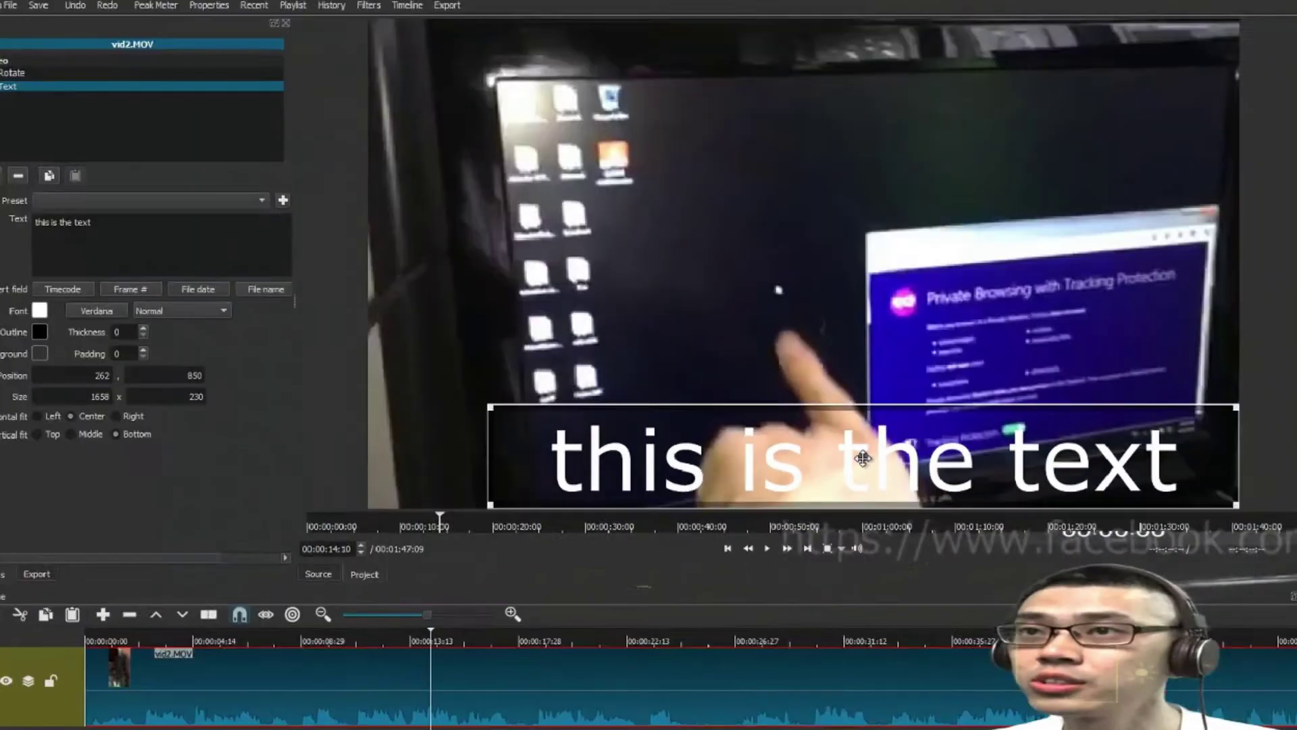
left_click_drag(863, 458, 791, 289)
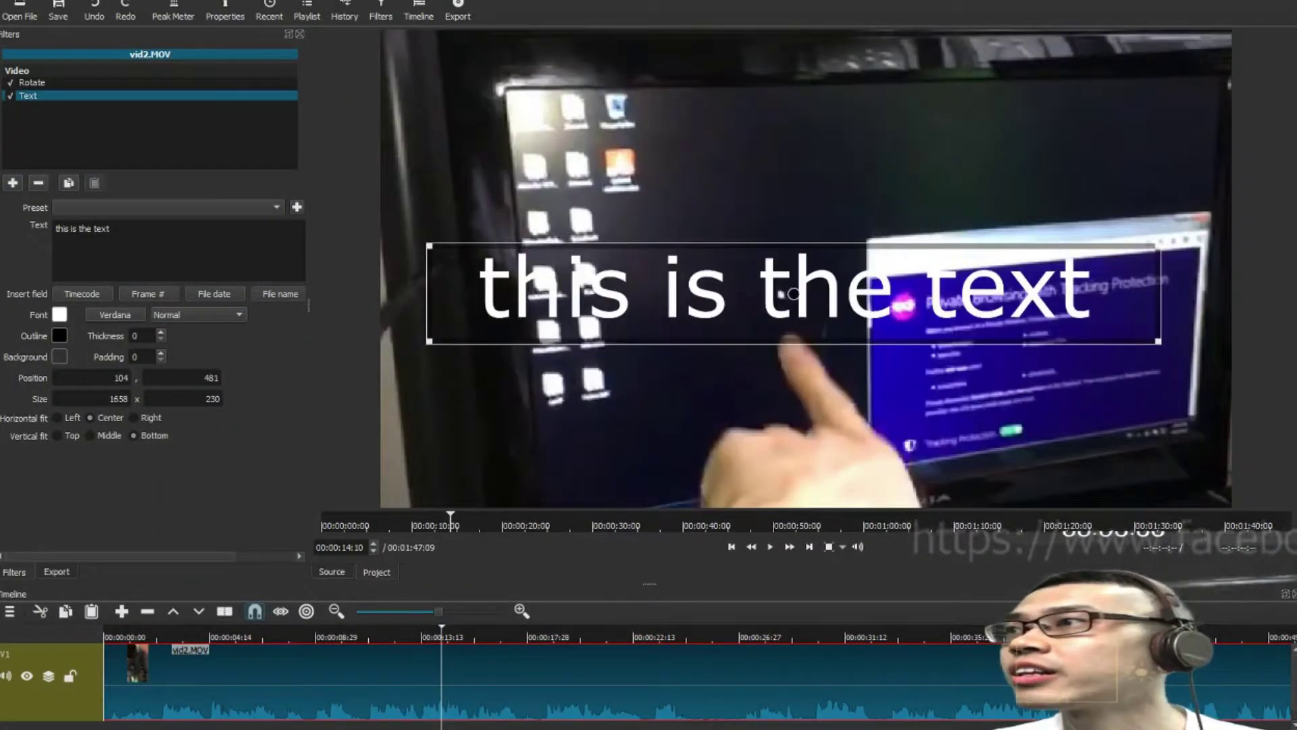
Color the overlay text yellow (#ffff00) and set its font to DFKai-SB with the Traditional Chinese writing system.
left_click(59, 314)
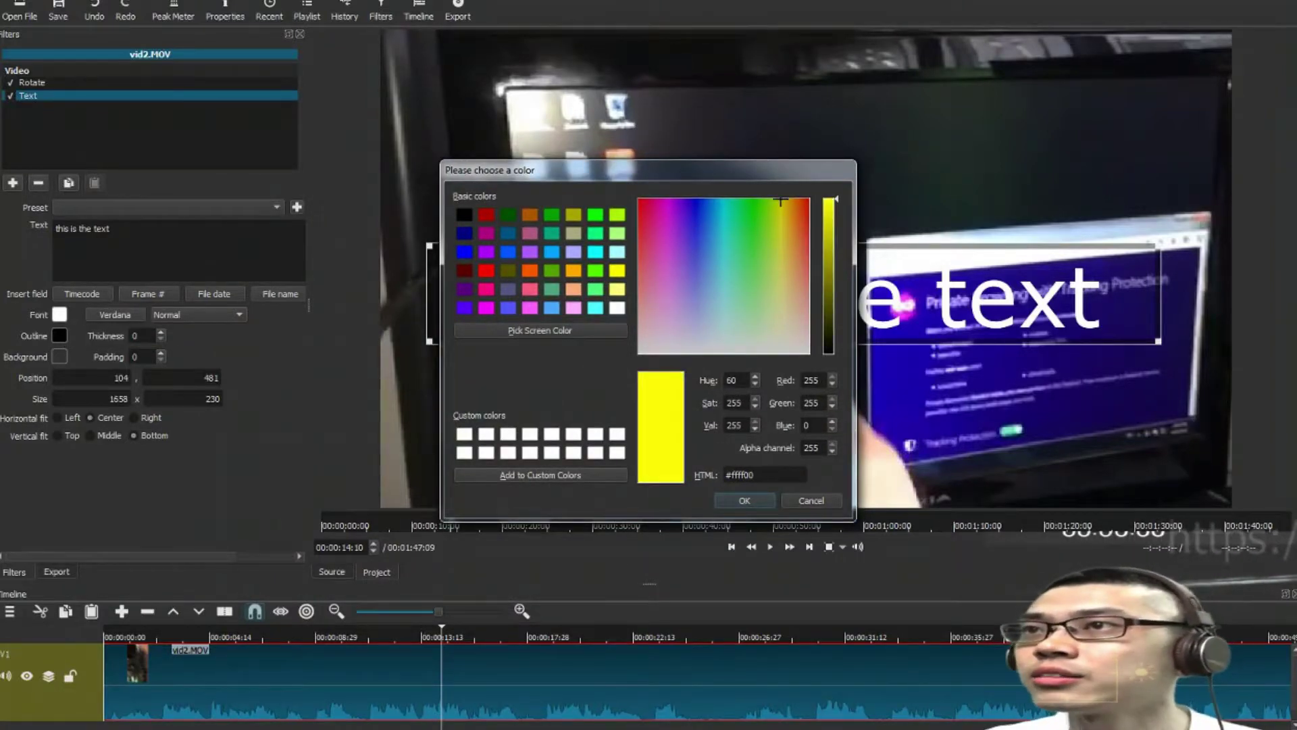
left_click(744, 500)
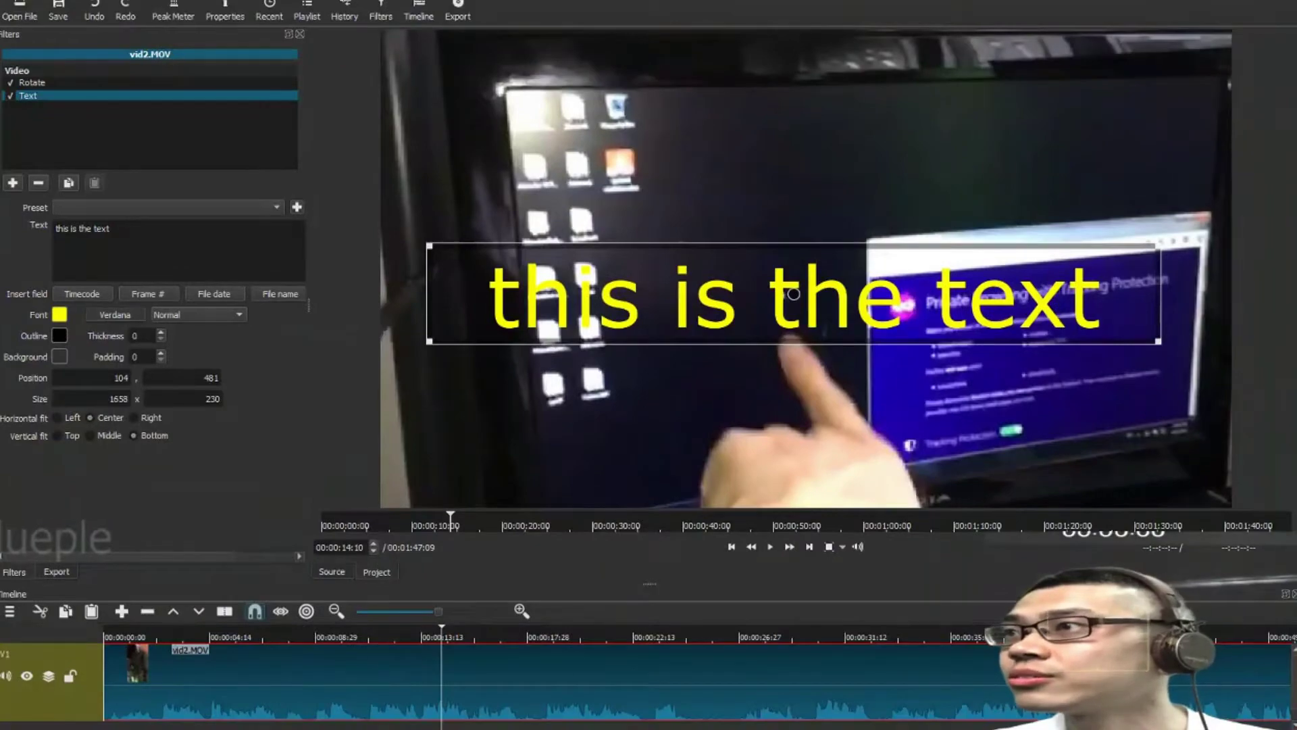
left_click(115, 315)
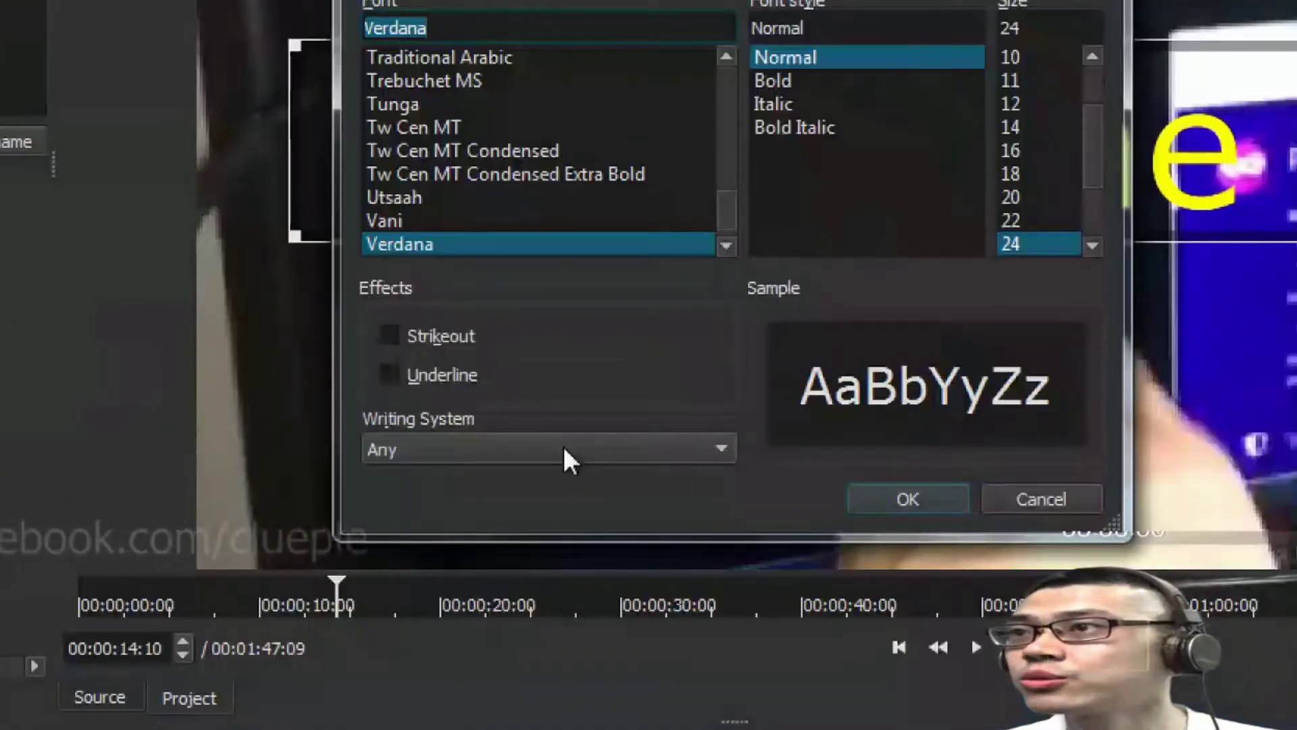
left_click(570, 448)
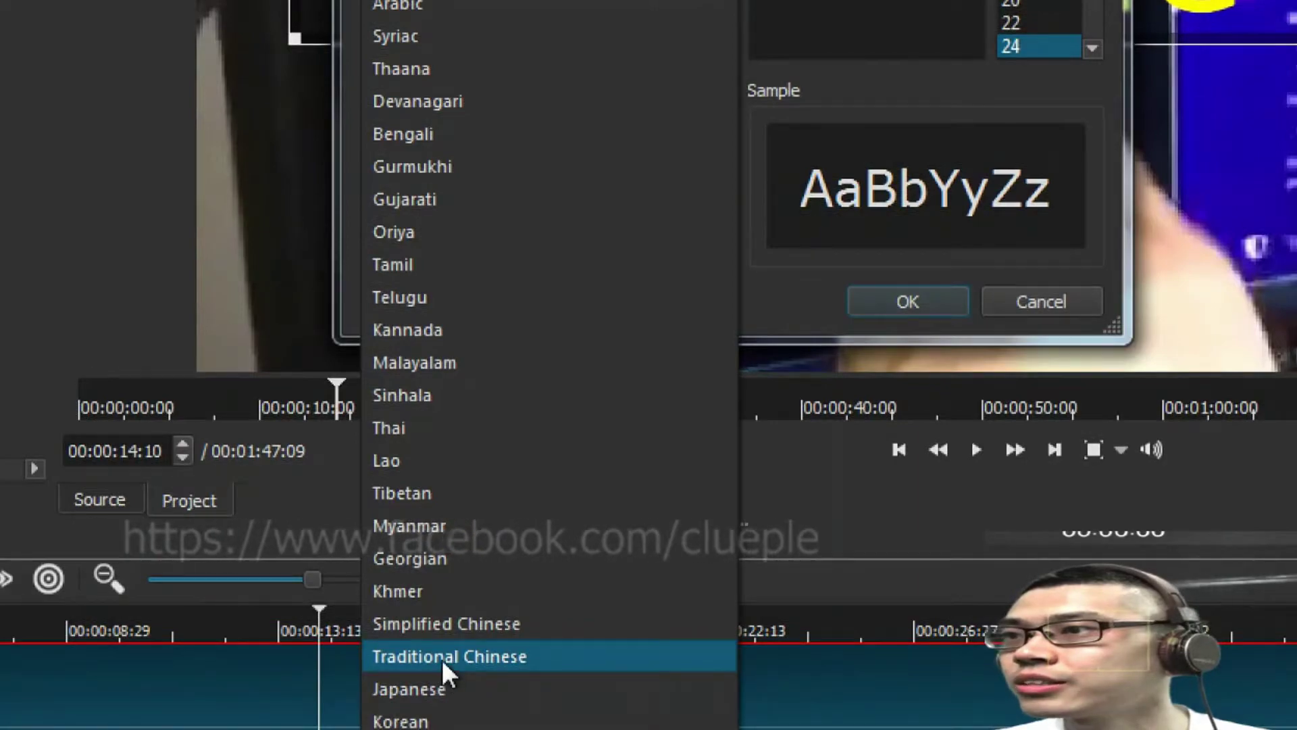
left_click(441, 659)
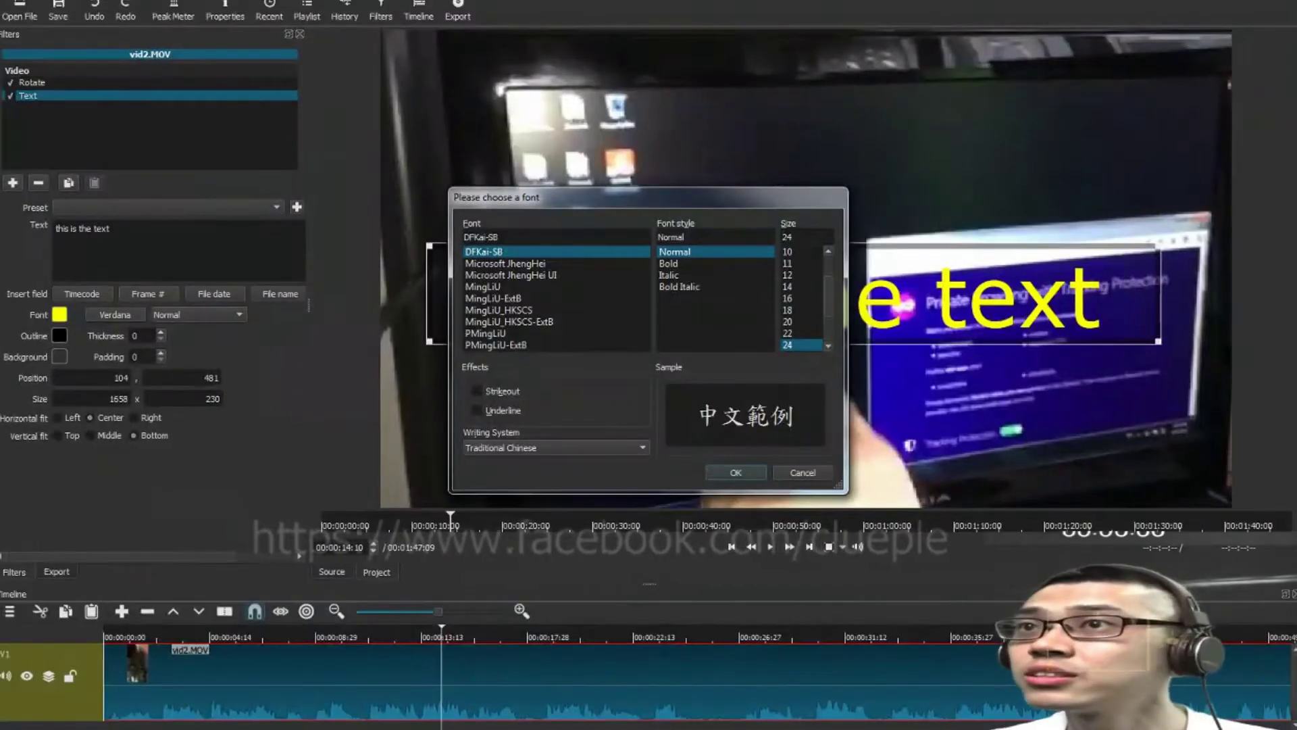
left_click(736, 472)
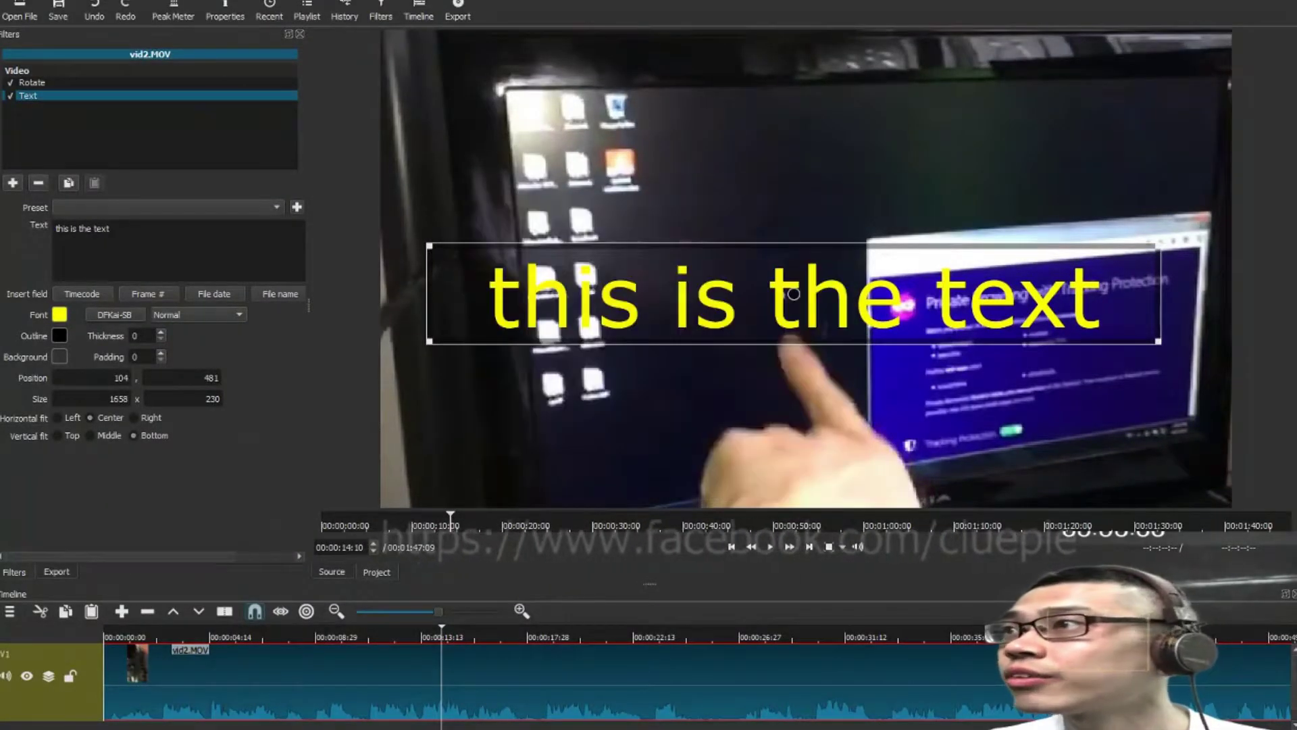
Replace the overlay text with the Chinese character 啲 and enlarge the text box to about 1686 x 569 at position 83, 214.
key("ctrl+a")
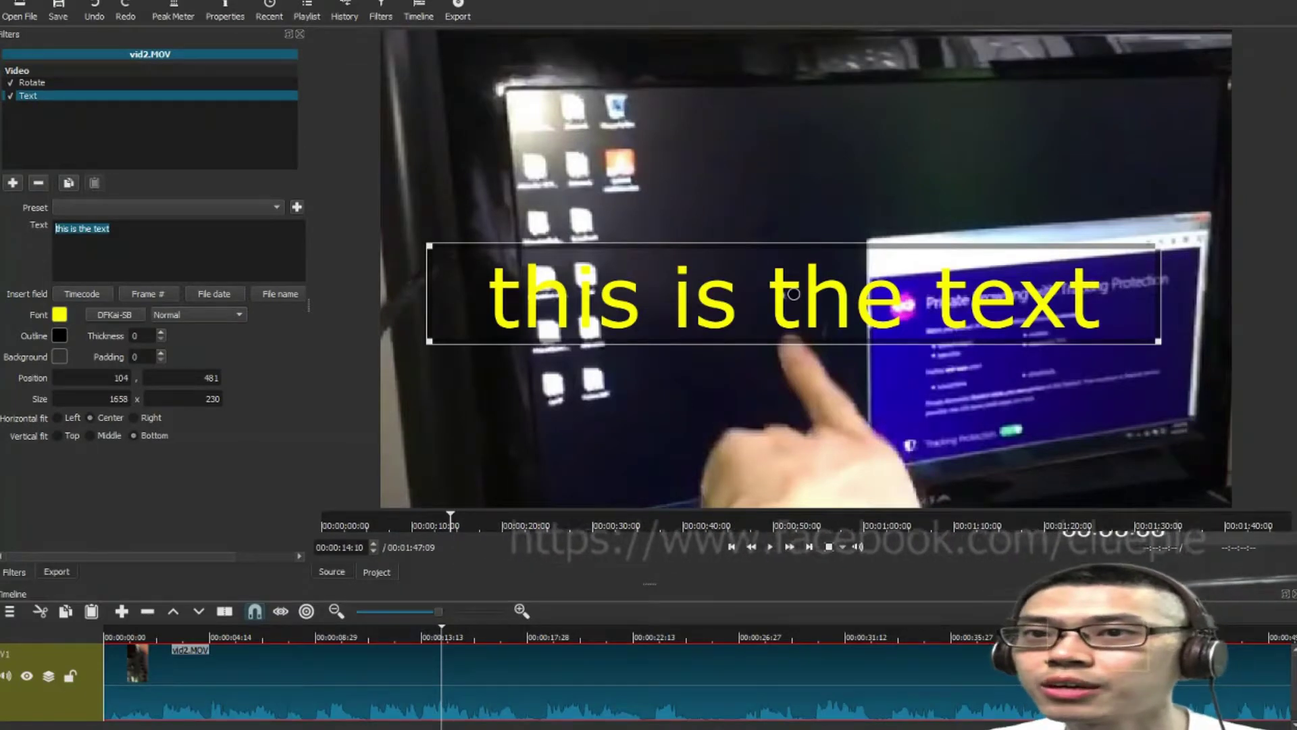
key("super+space")
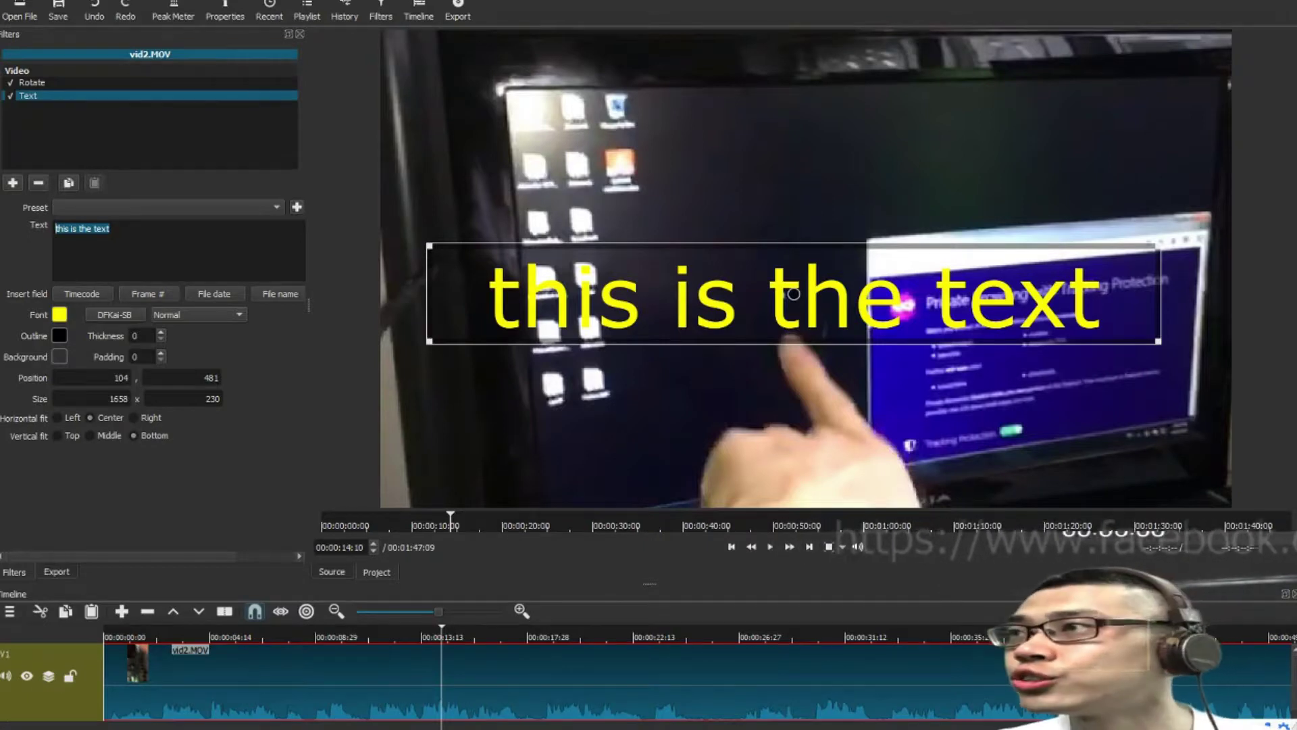
type("zhe")
key("space")
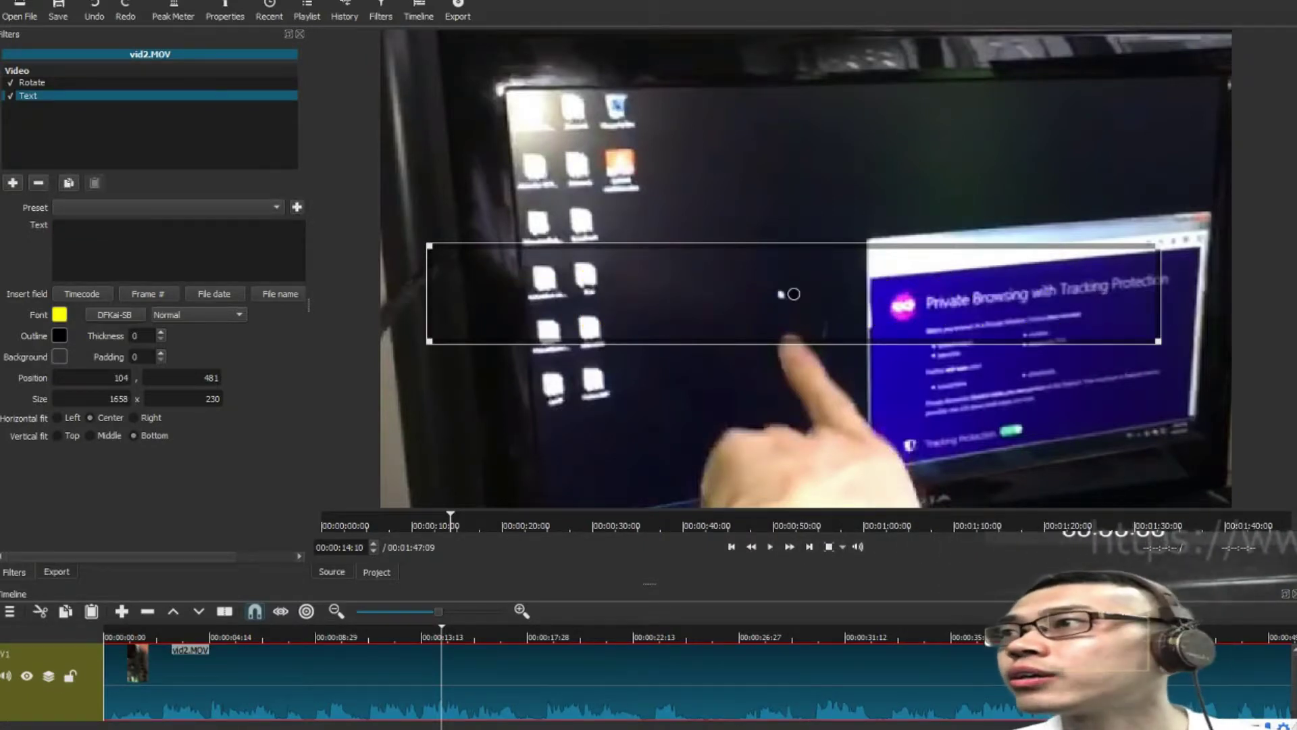
type("di")
key("space")
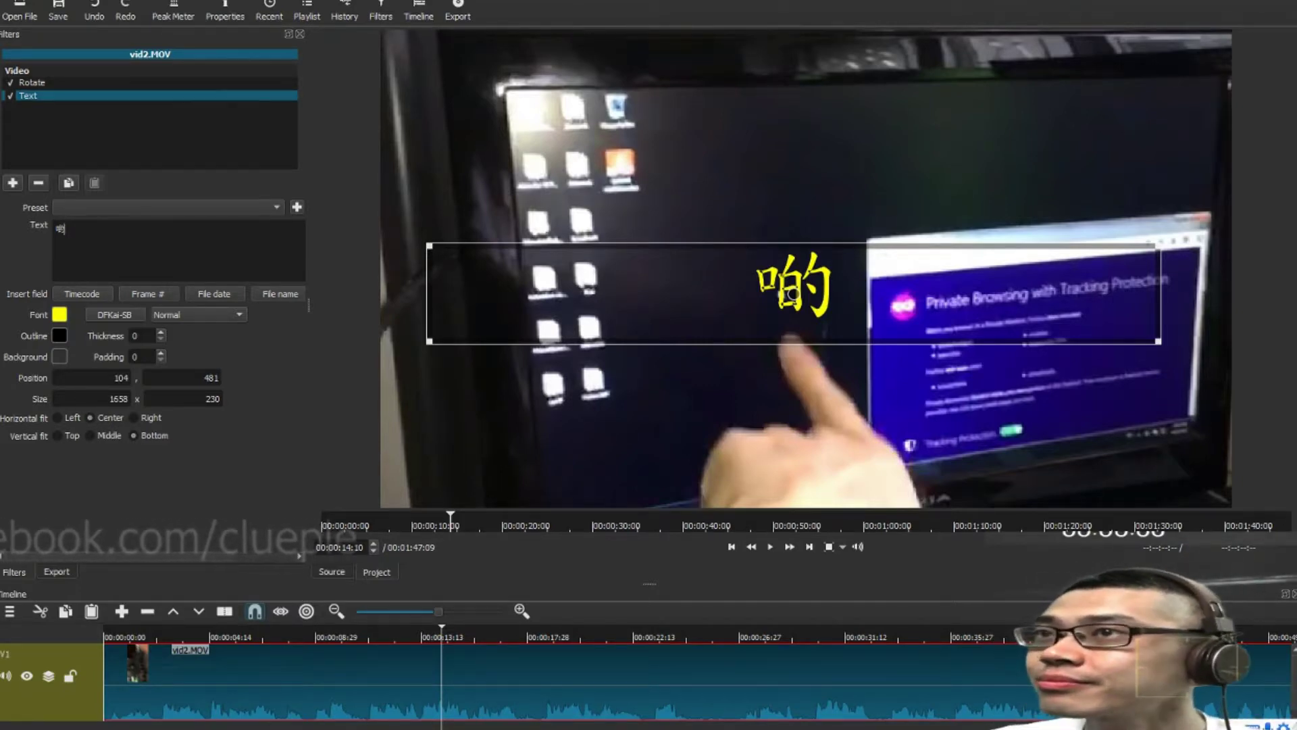
left_click_drag(429, 245, 416, 96)
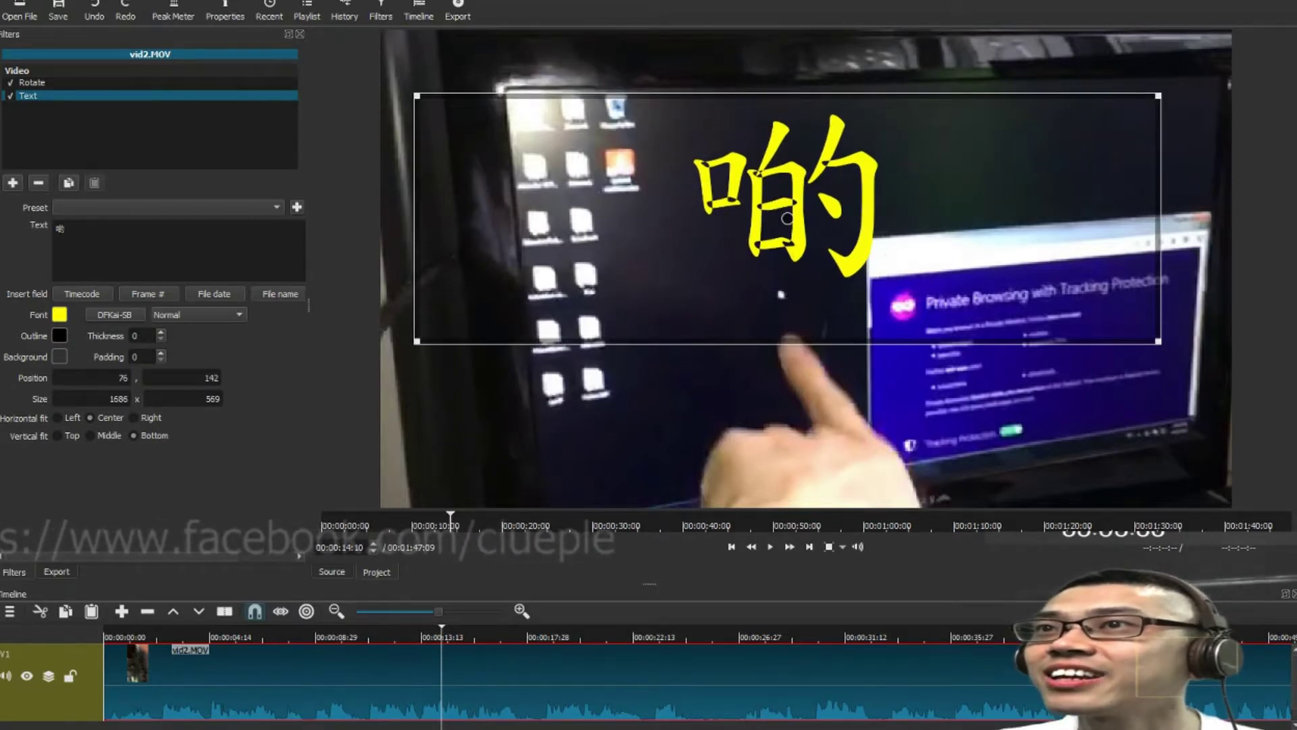
left_click_drag(787, 218, 791, 250)
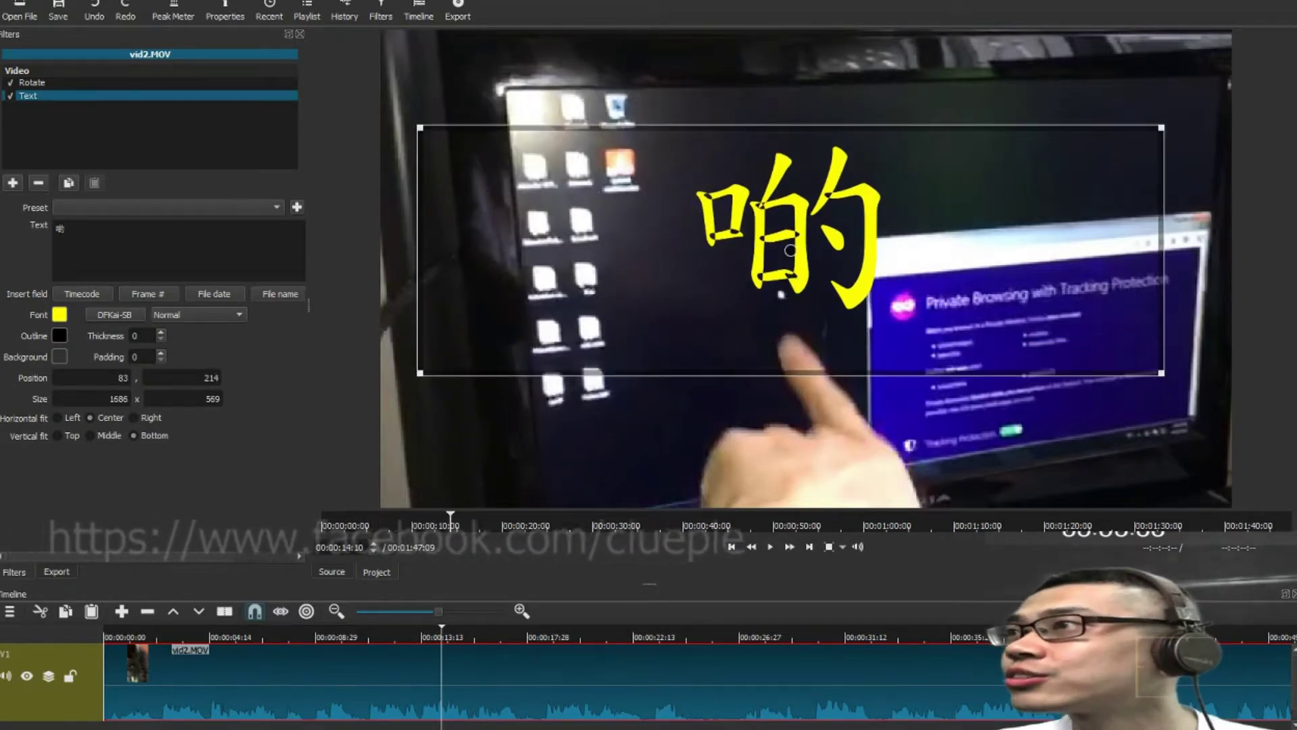
Remove the Text filter and add the Vignette video filter to the vid2 clip.
key("shift+f")
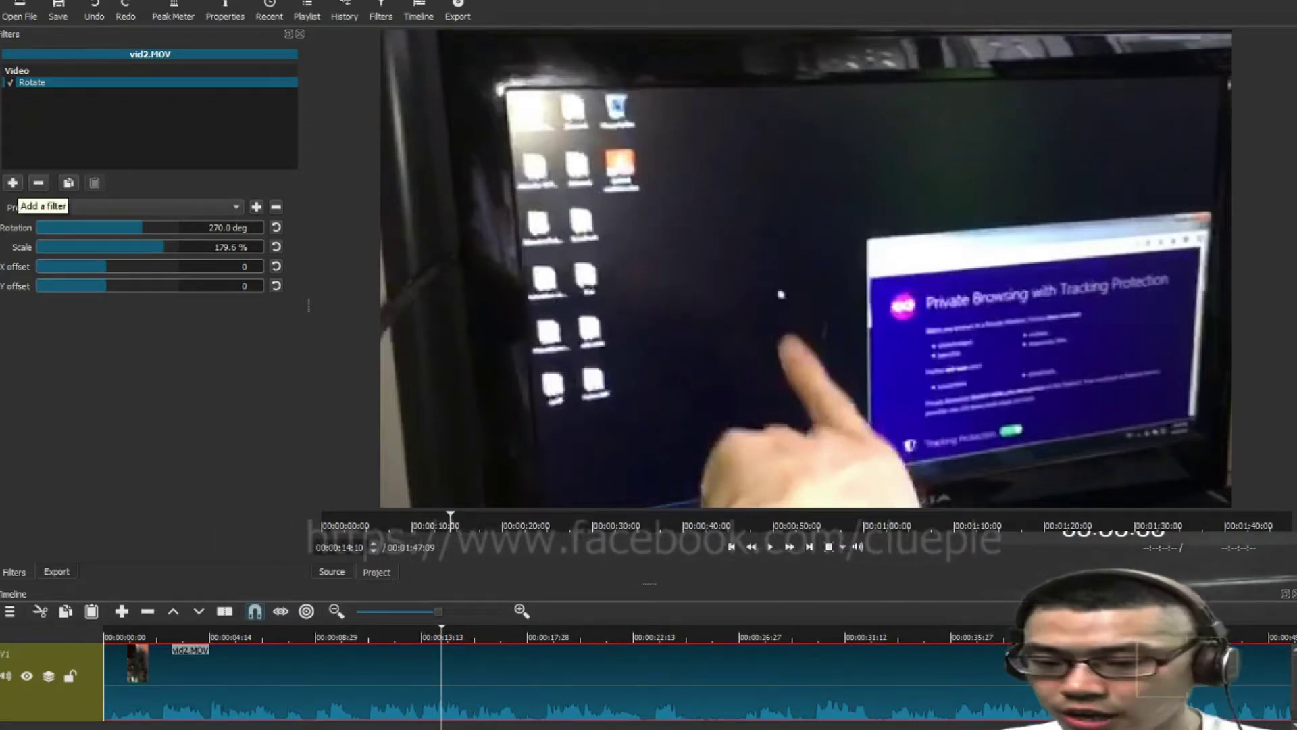
left_click(12, 182)
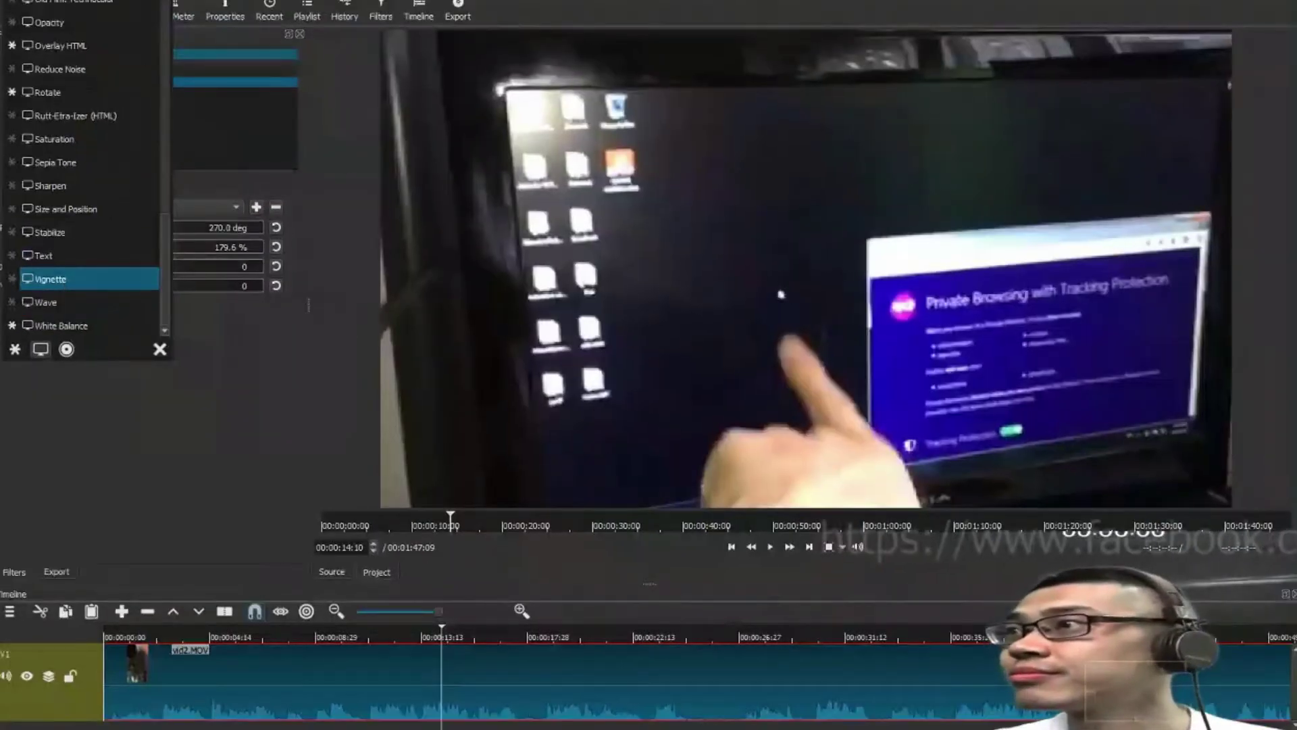
left_click(88, 278)
Set the vignette's radius to about 26 %, its feathering to about 118 % and its opacity to about 54 %.
left_click_drag(118, 227, 82, 227)
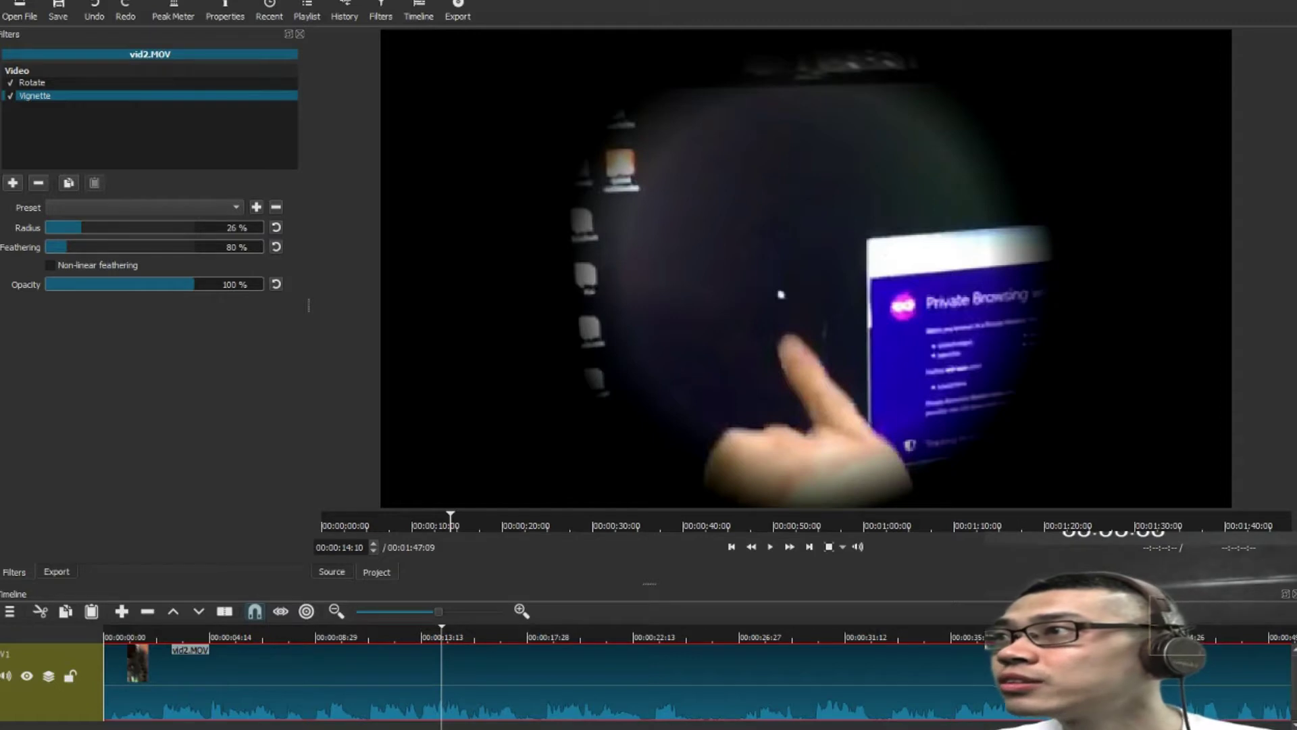
mouse_move(64, 247)
left_mouse_down()
mouse_move(144, 246)
mouse_move(54, 247)
mouse_move(78, 247)
left_mouse_up()
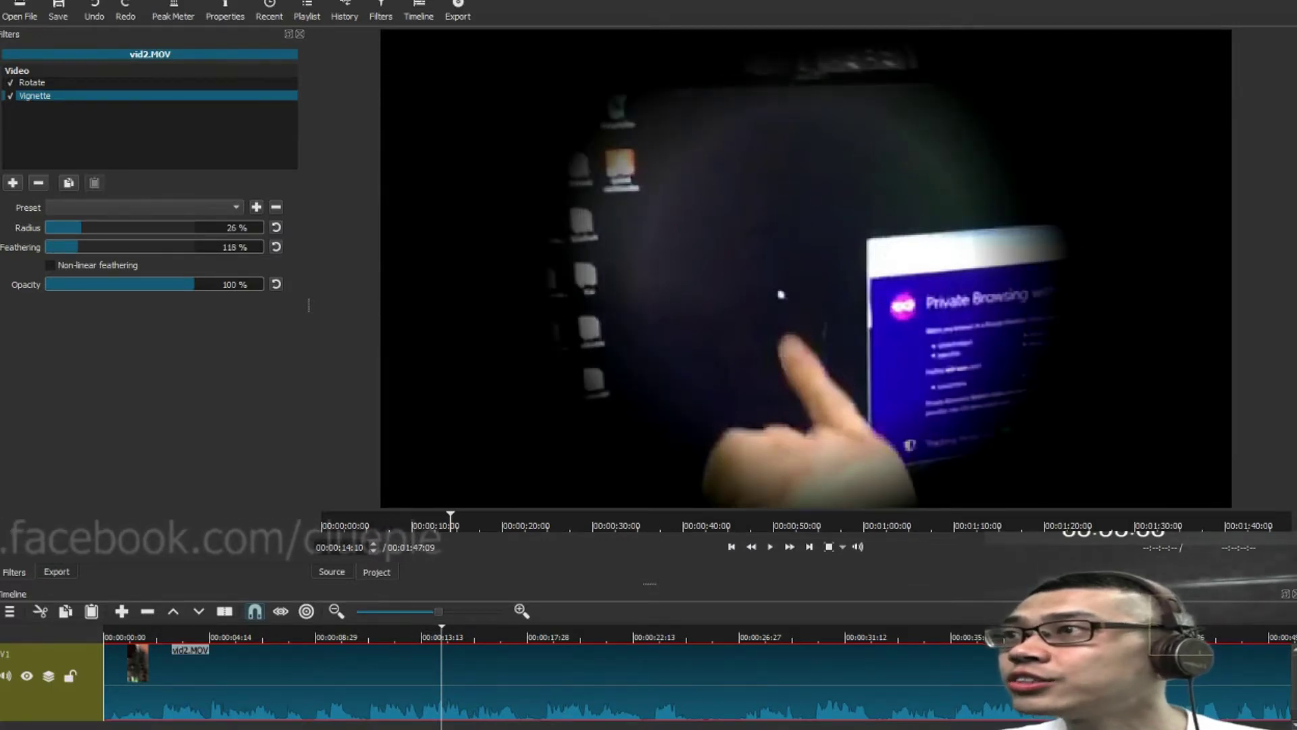
left_click_drag(194, 284, 124, 284)
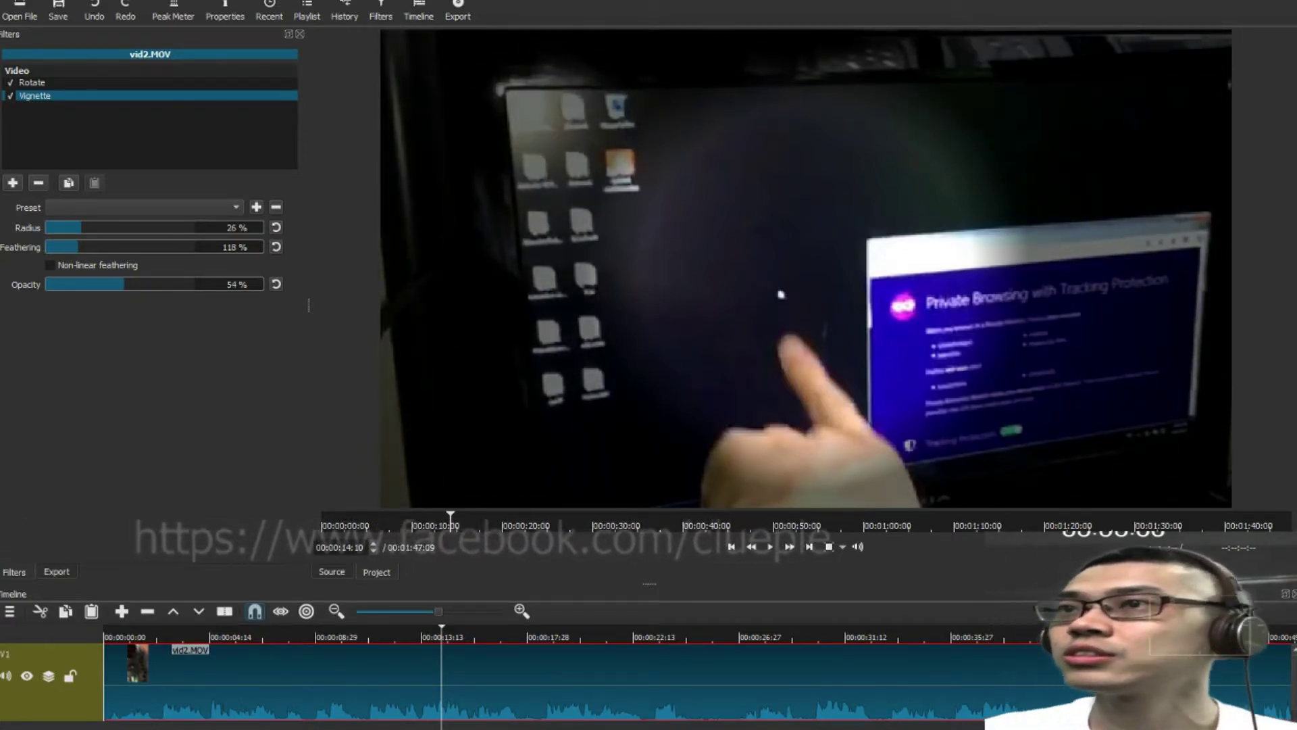
Play the clip briefly from about 00:00:13:00 to preview the vignette effect.
left_click(412, 636)
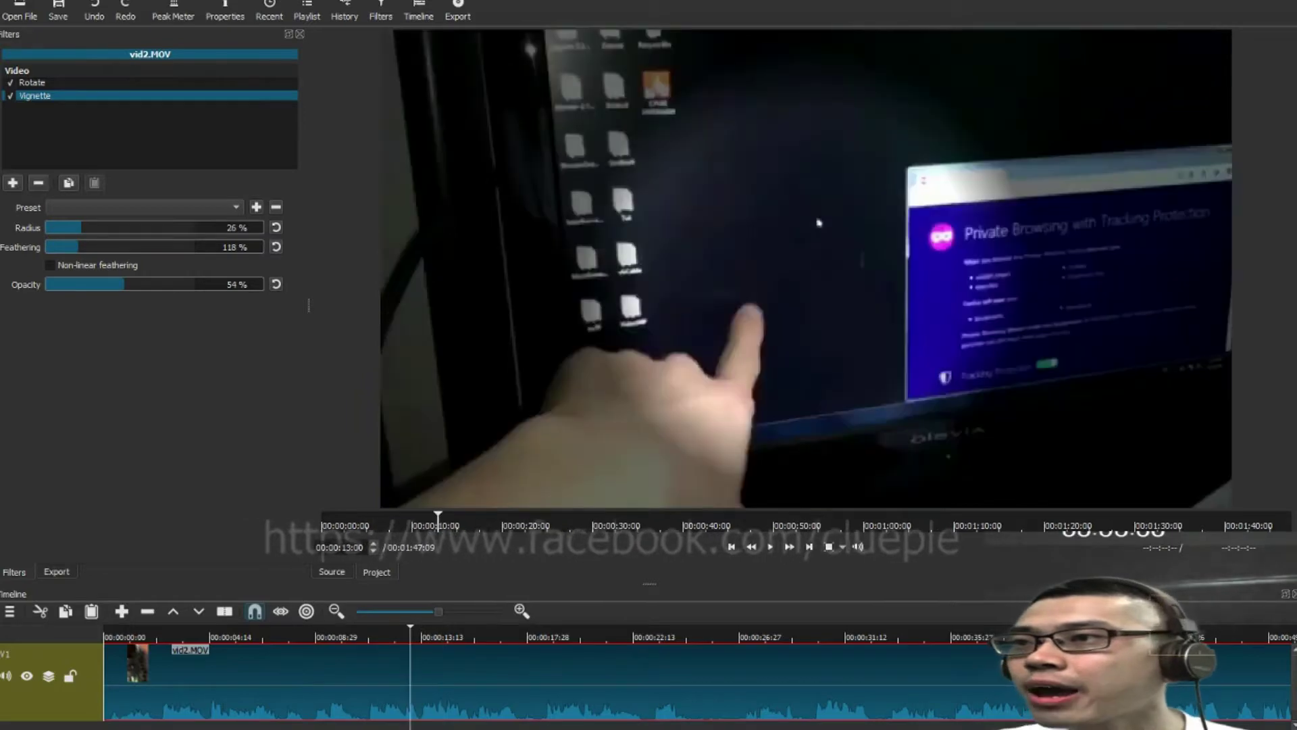
key("space")
key("k")
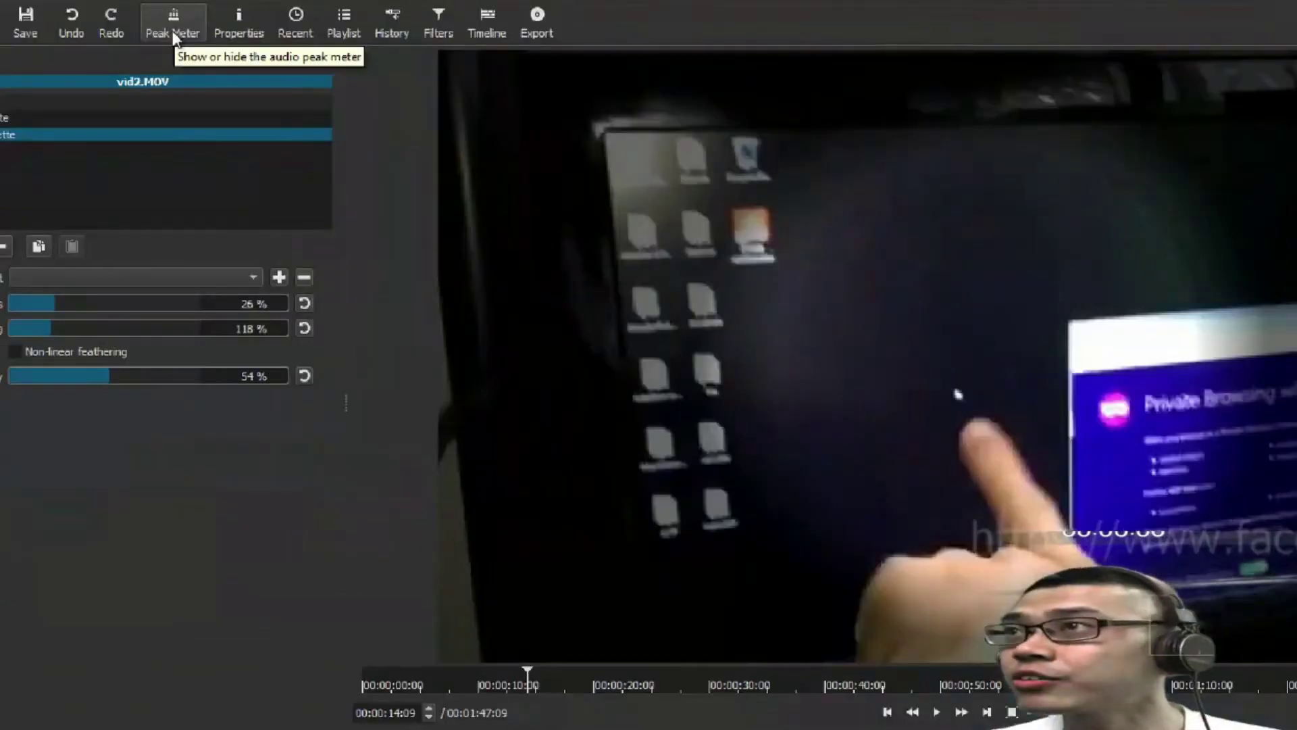
Show the audio peak meter and play a few seconds of the clip to check its audio levels.
left_click(286, 72)
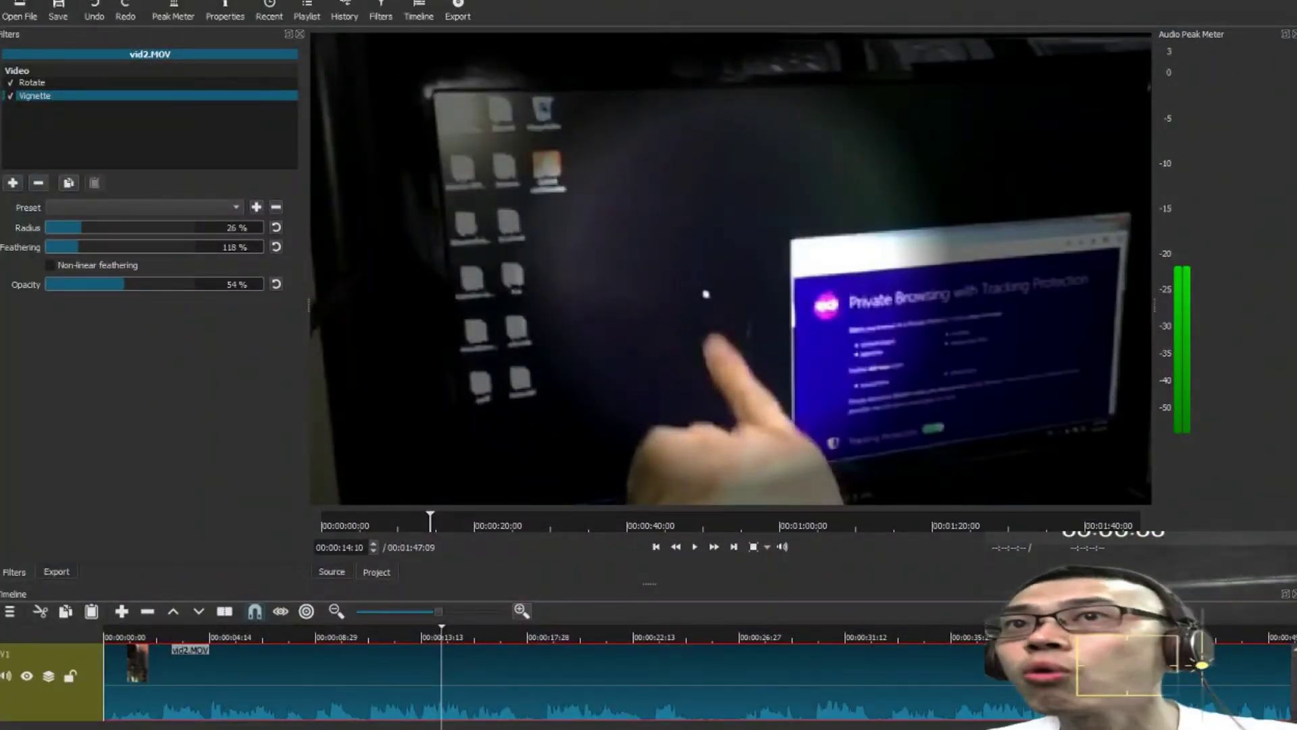
key("space")
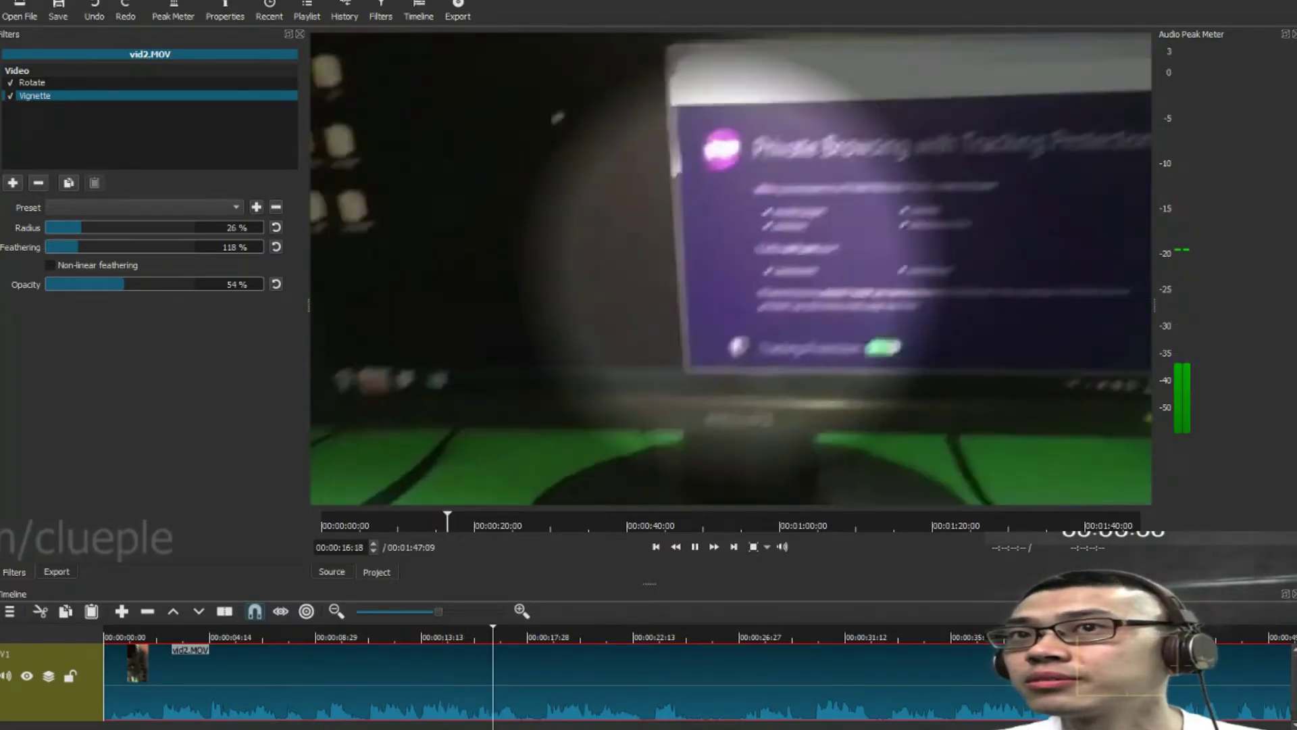
key("space")
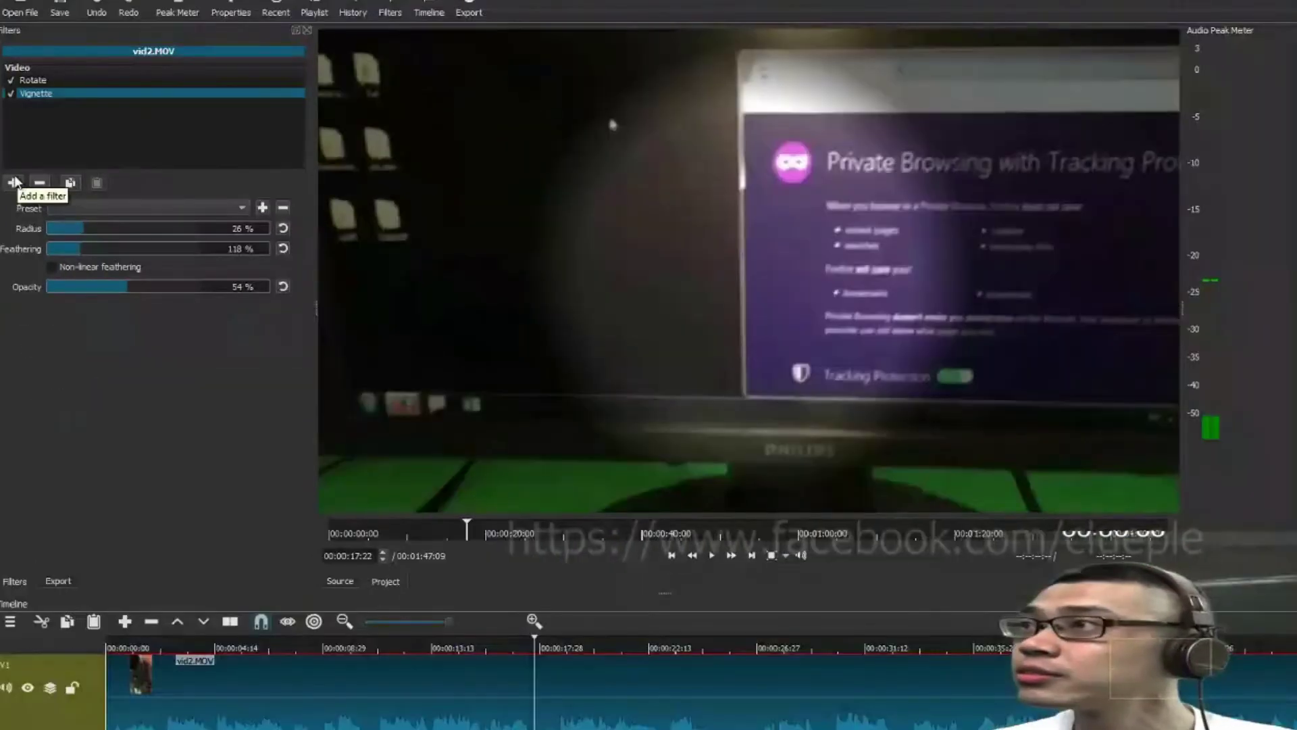
Add the Reverb audio filter to the vid2 clip.
left_click(15, 182)
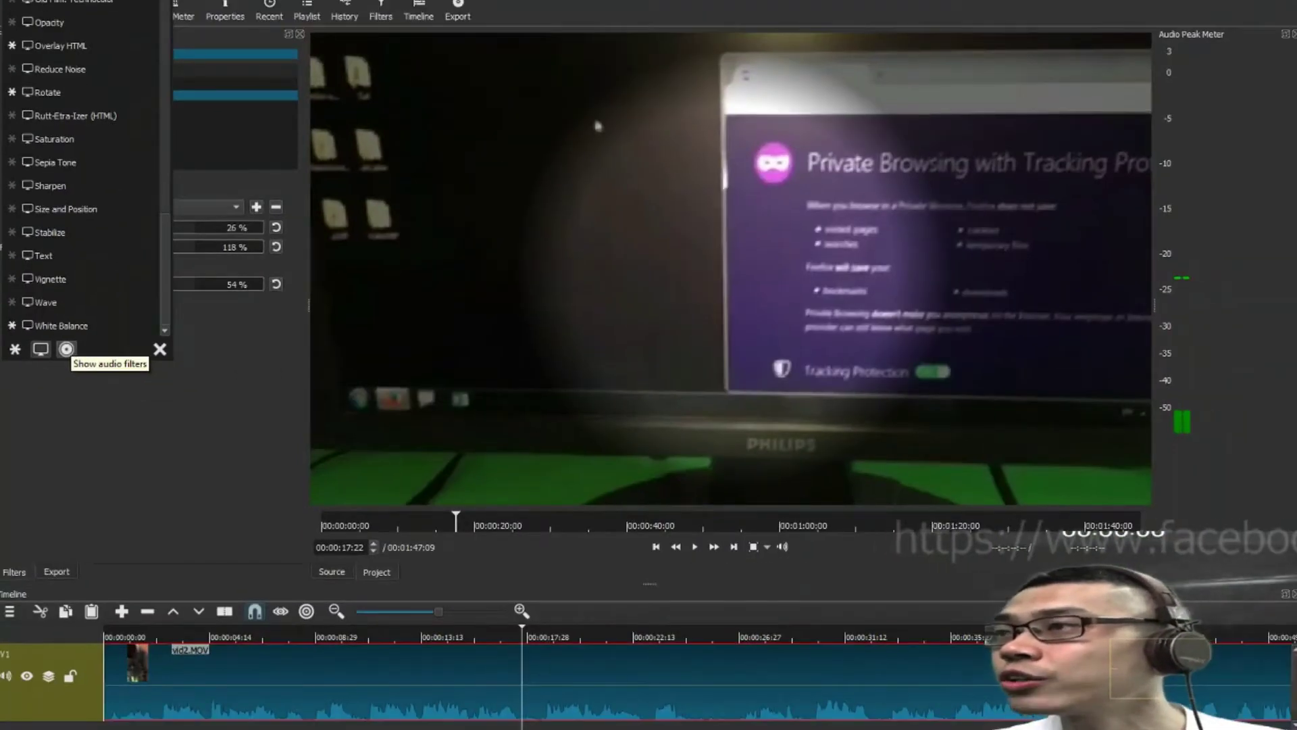
left_click(66, 348)
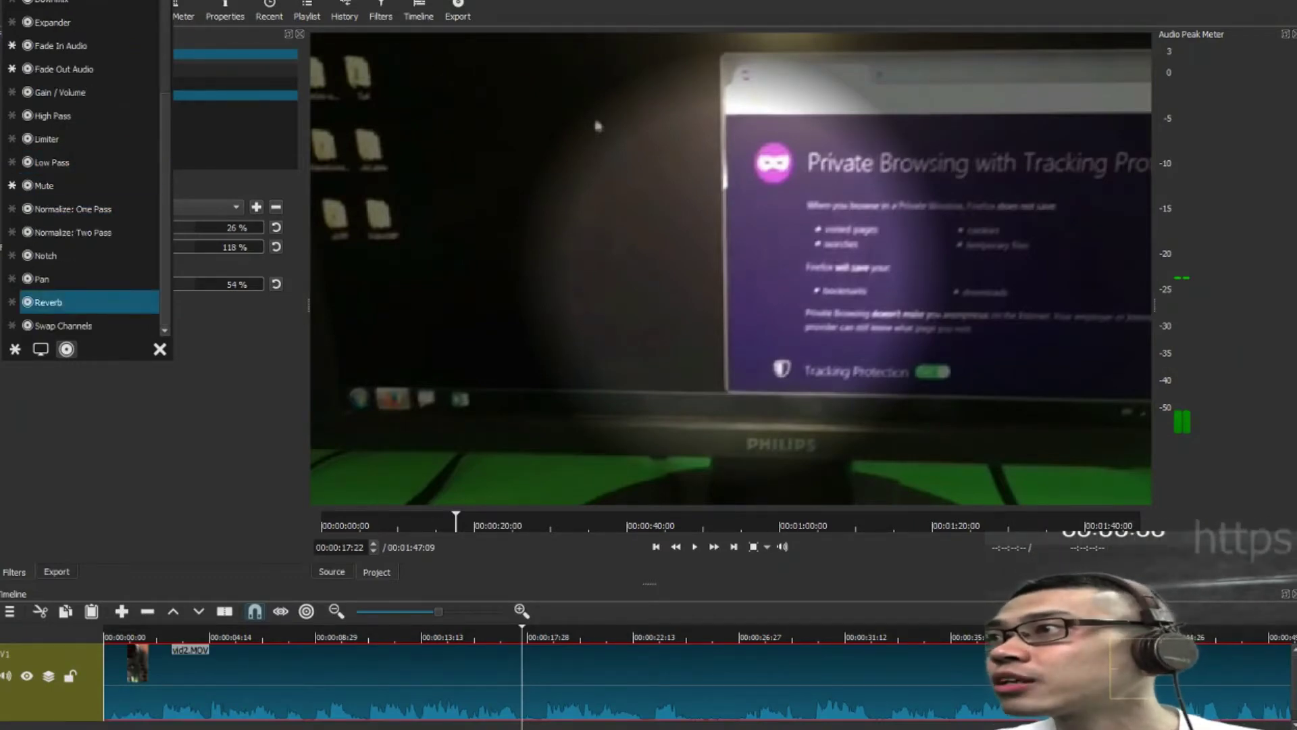
left_click(47, 302)
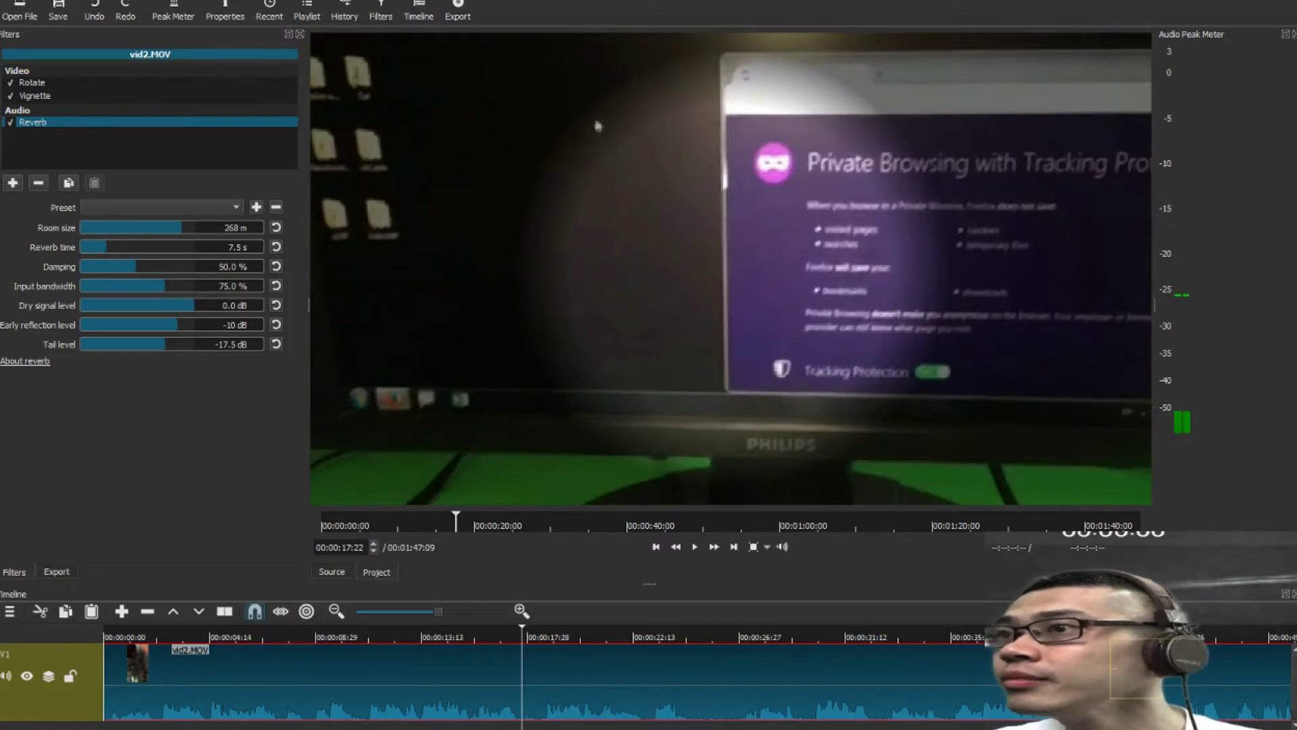
Play the clip's early section with the Reverb filter enabled and disabled to compare the sound, leaving the filter enabled.
left_click(245, 637)
key("space")
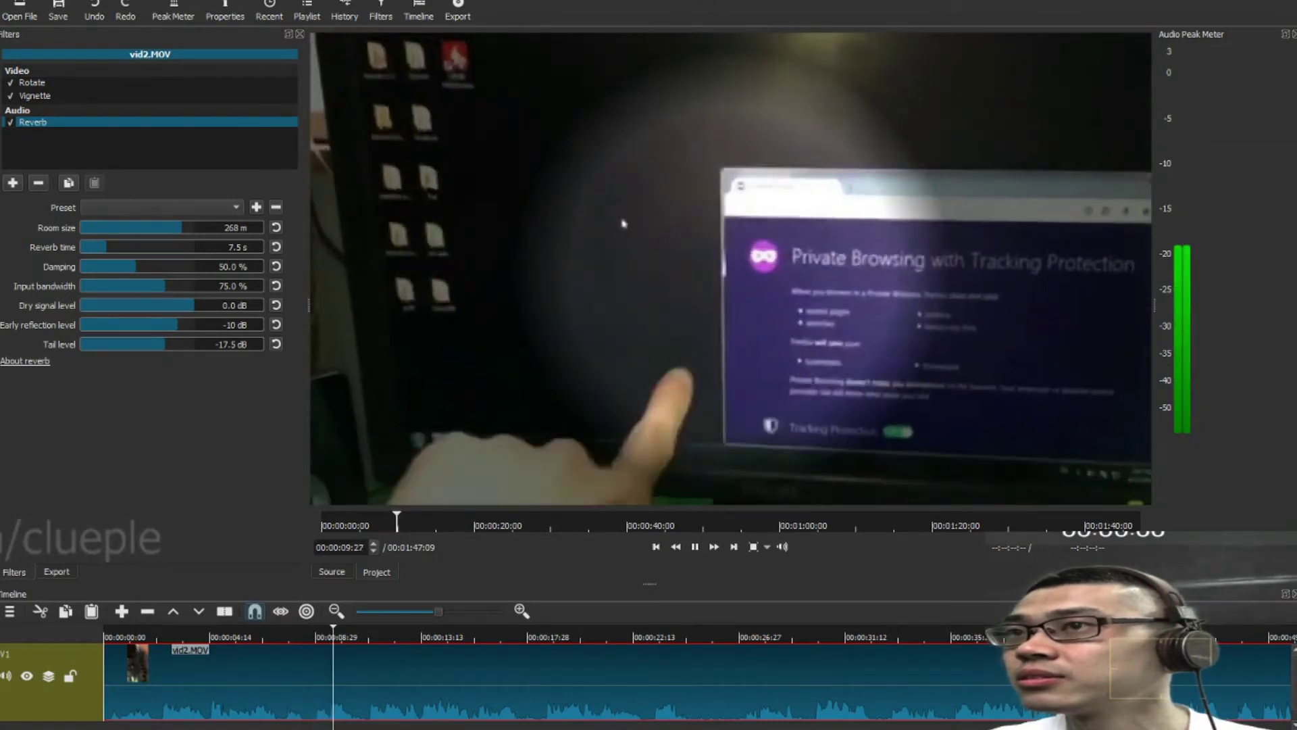
key("space")
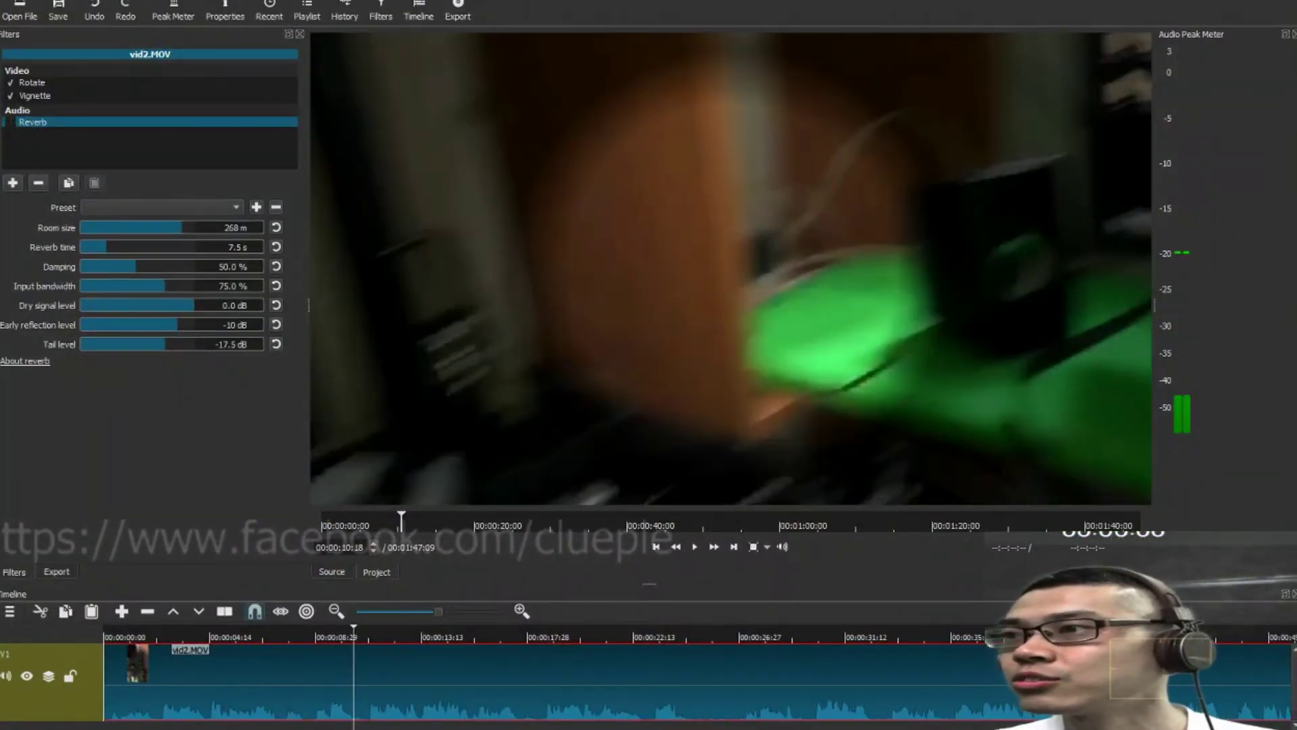
left_click(263, 636)
key("space")
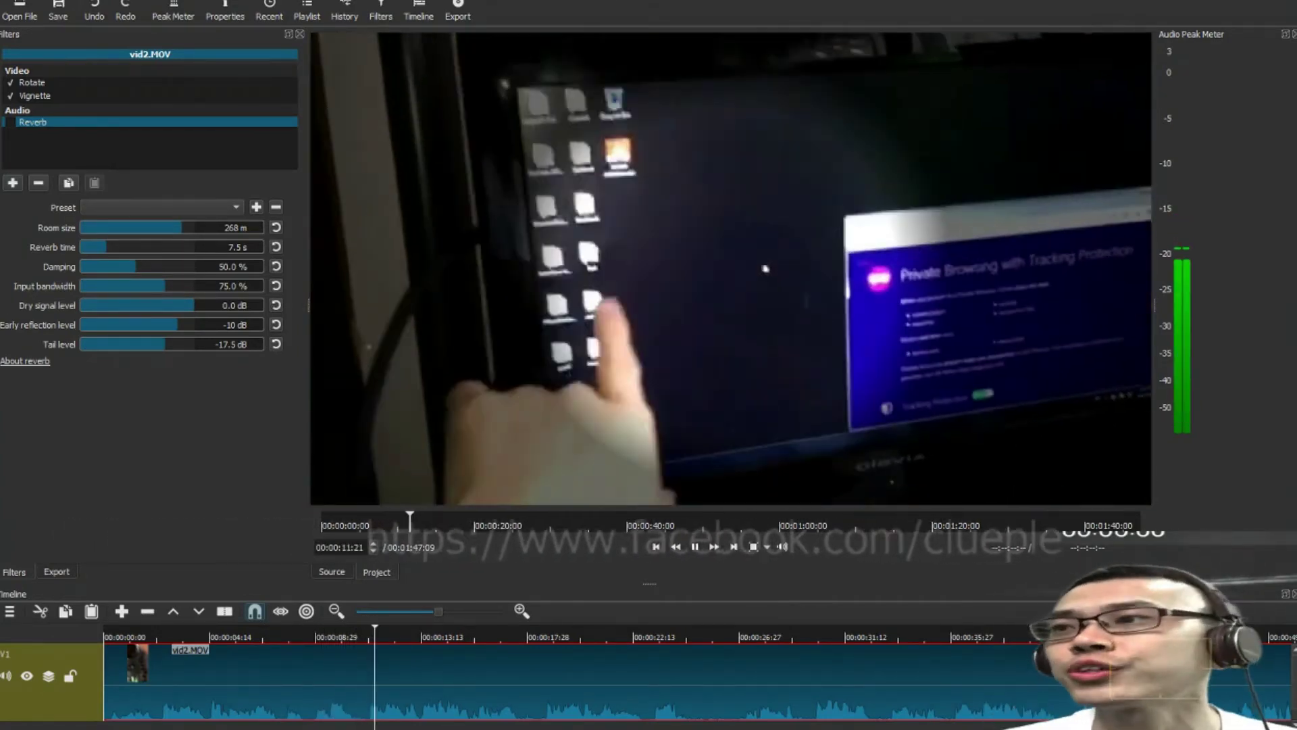
key("space")
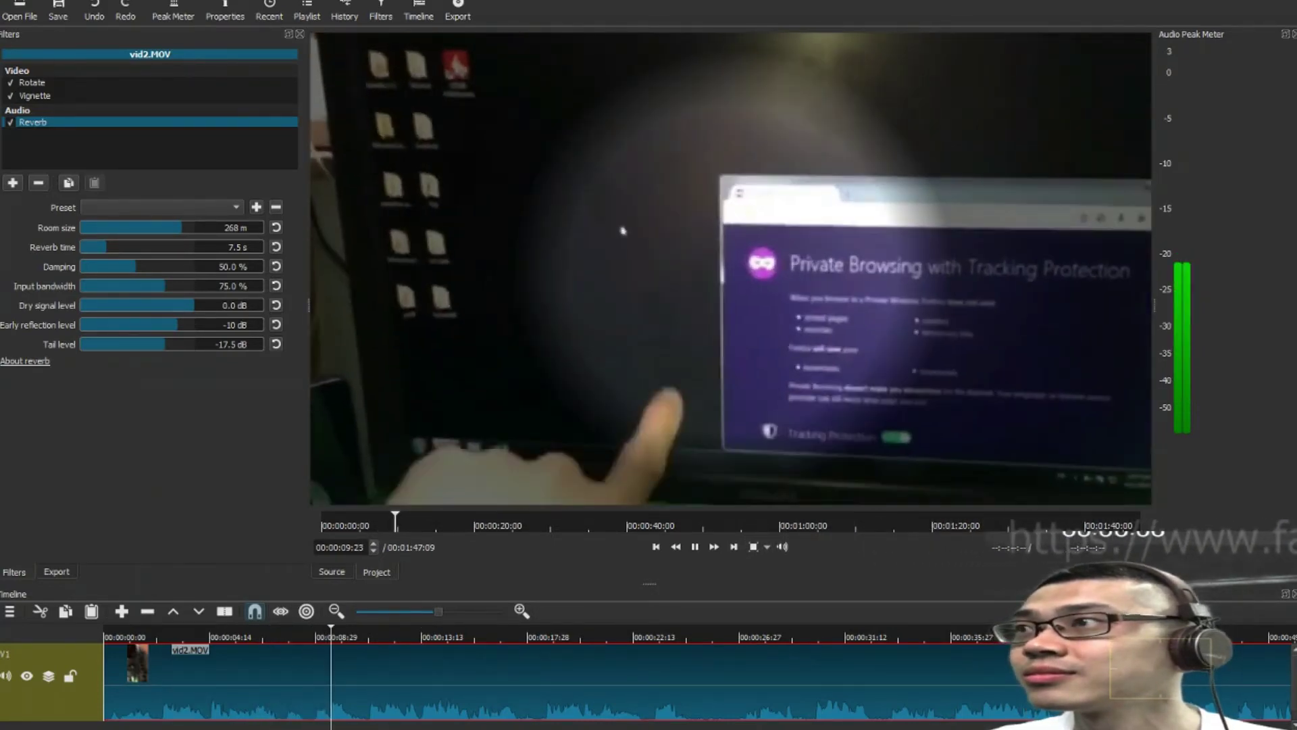
key("space")
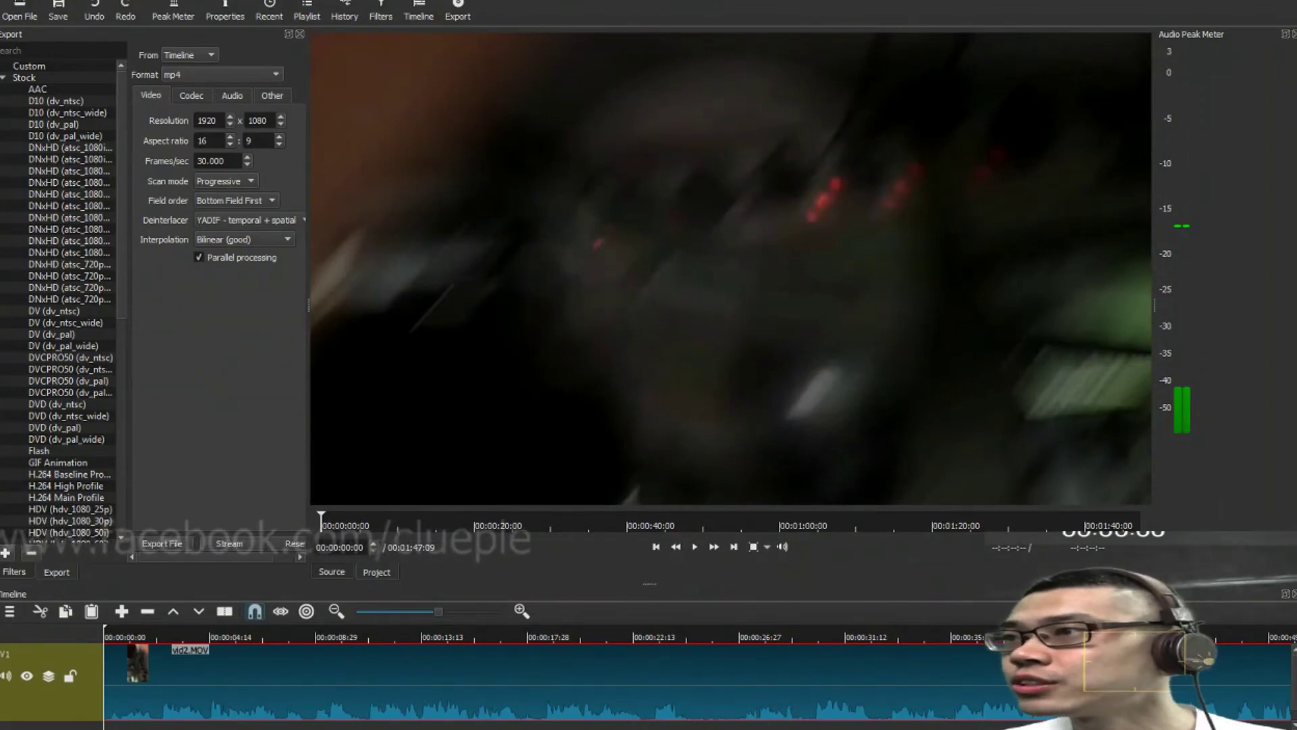
Export the timeline in mp4 format to the Desktop as edit1.mp4.
left_click(161, 543)
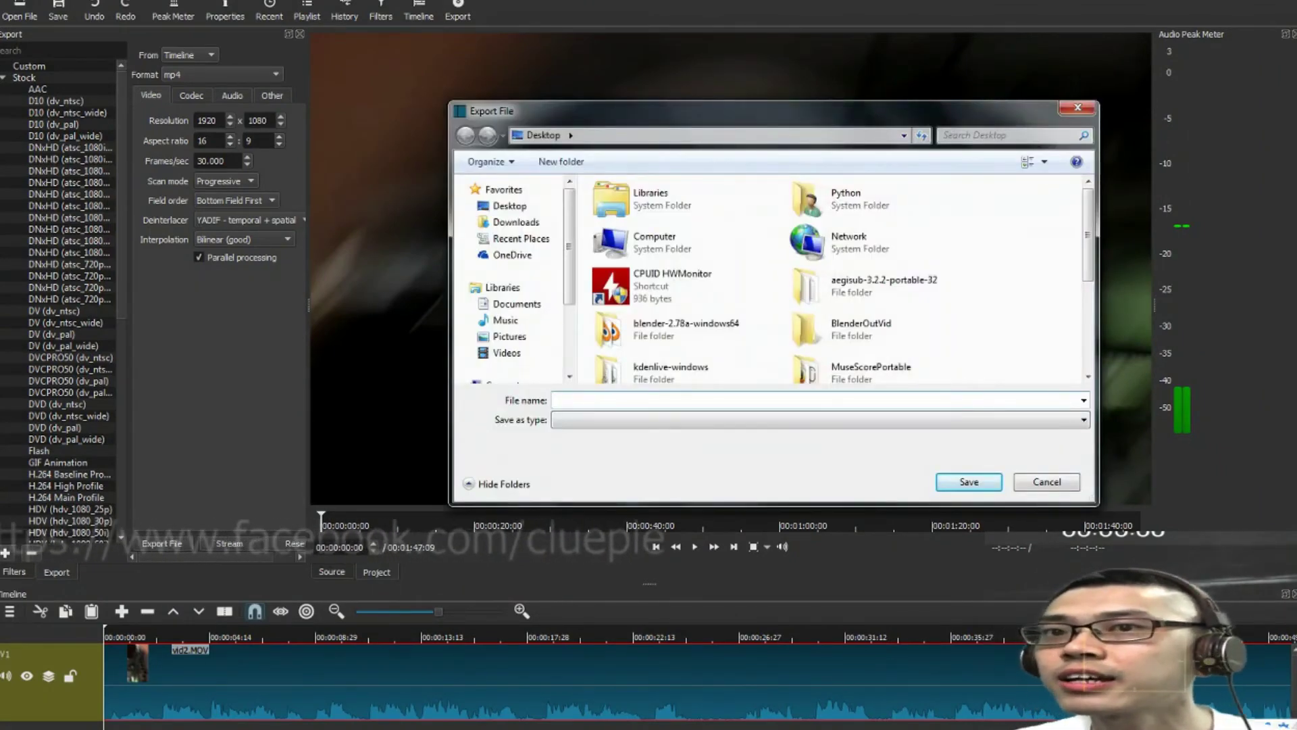
type("edit1.mp4")
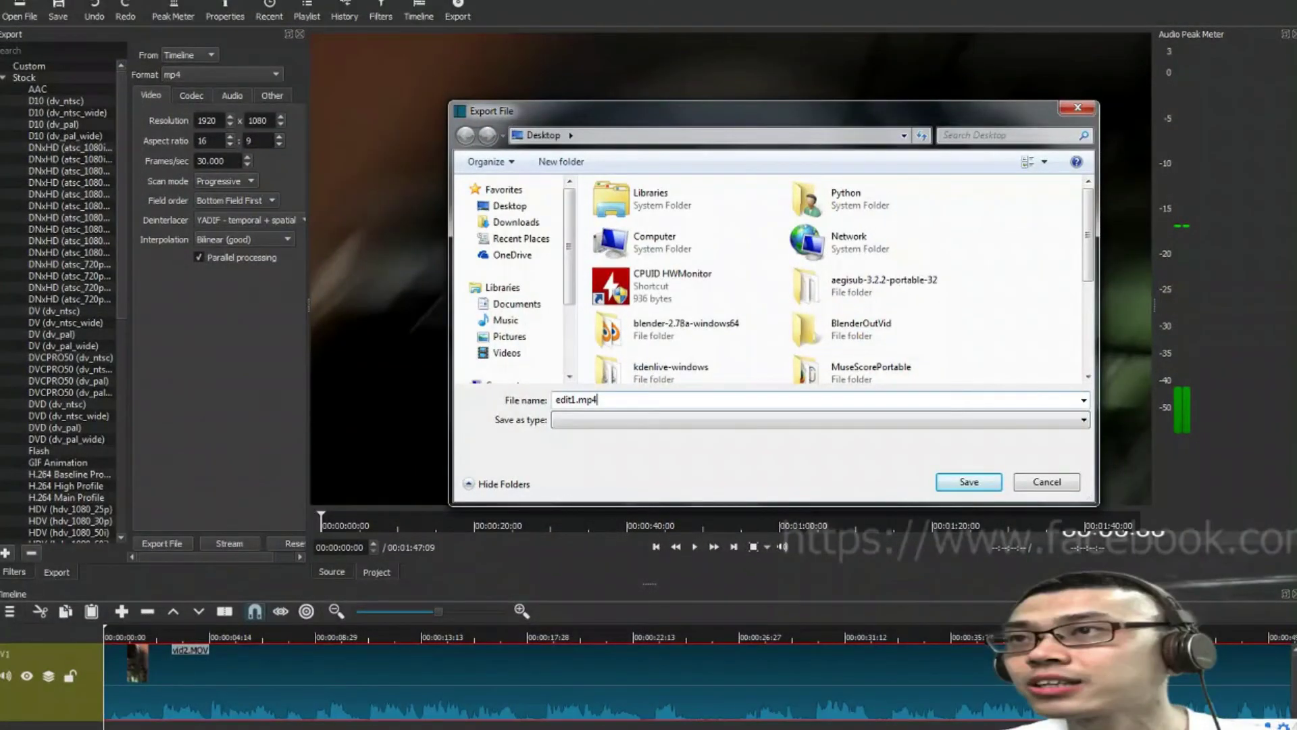
key("Return")
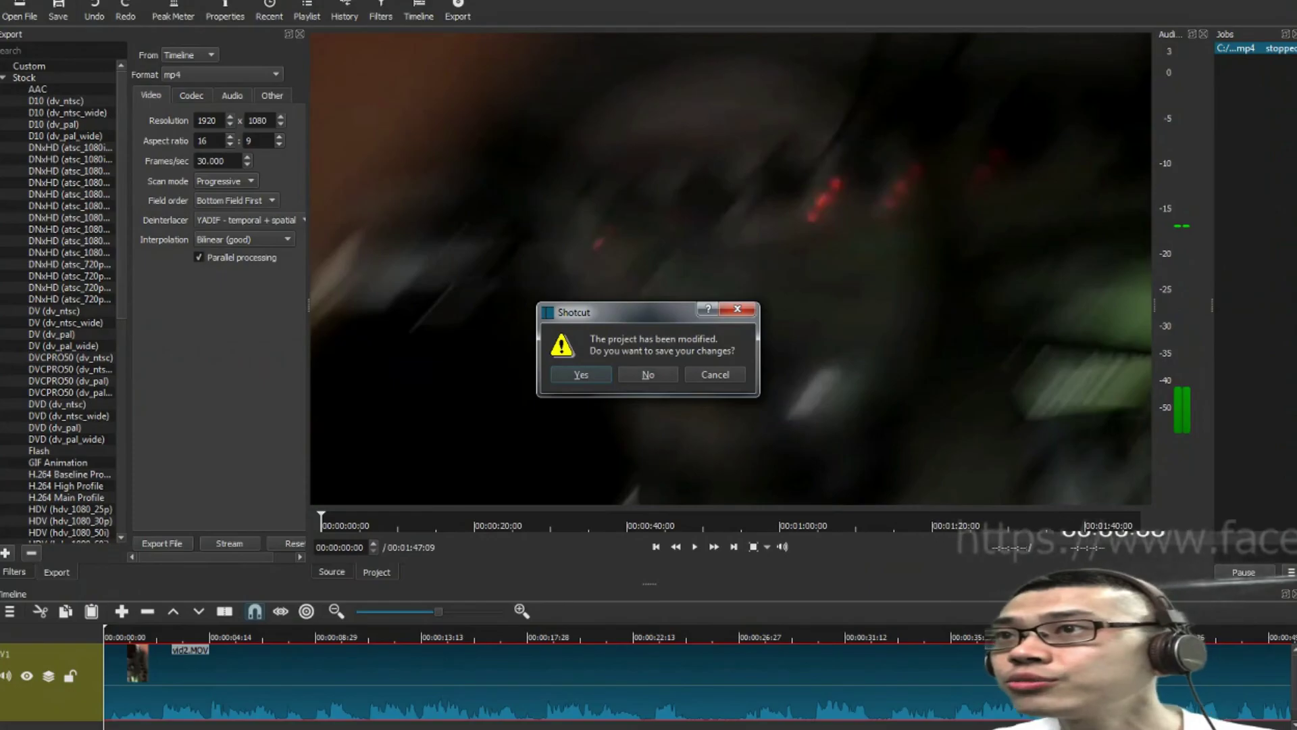
Close the project without saving its changes.
key("n")
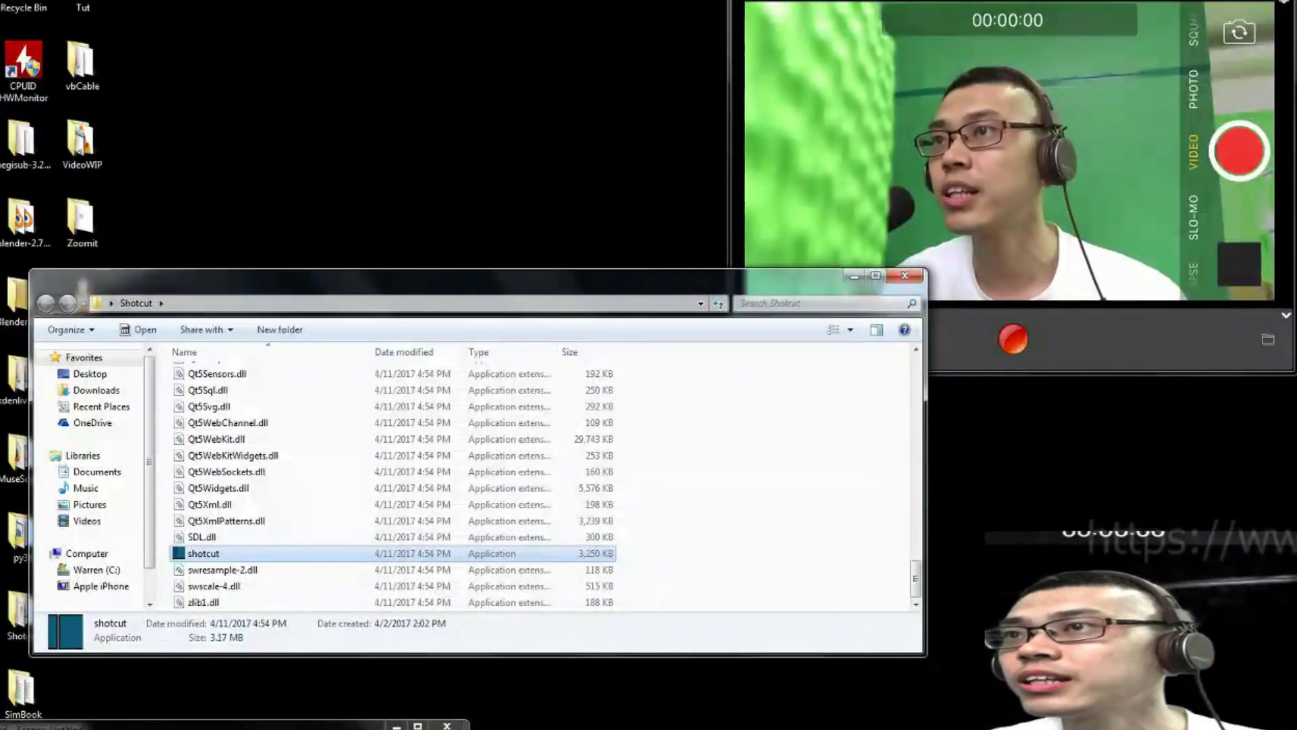
key("Return")
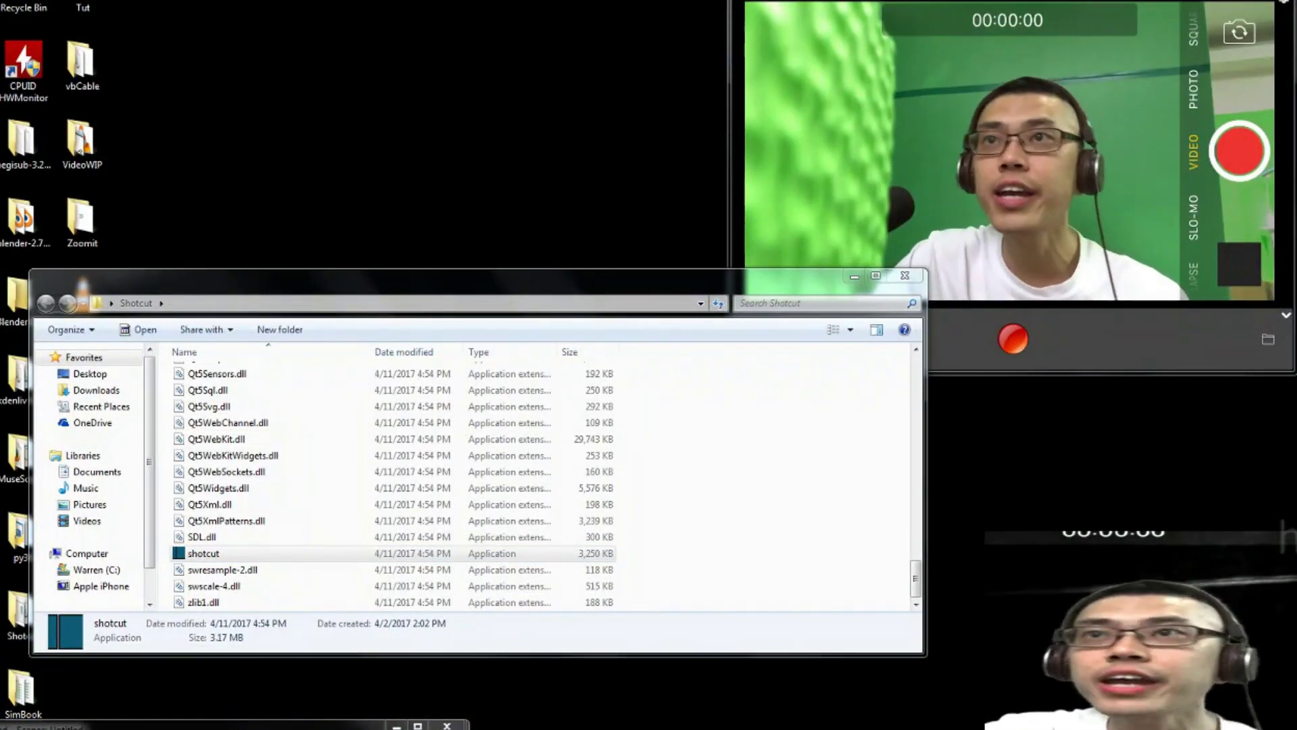